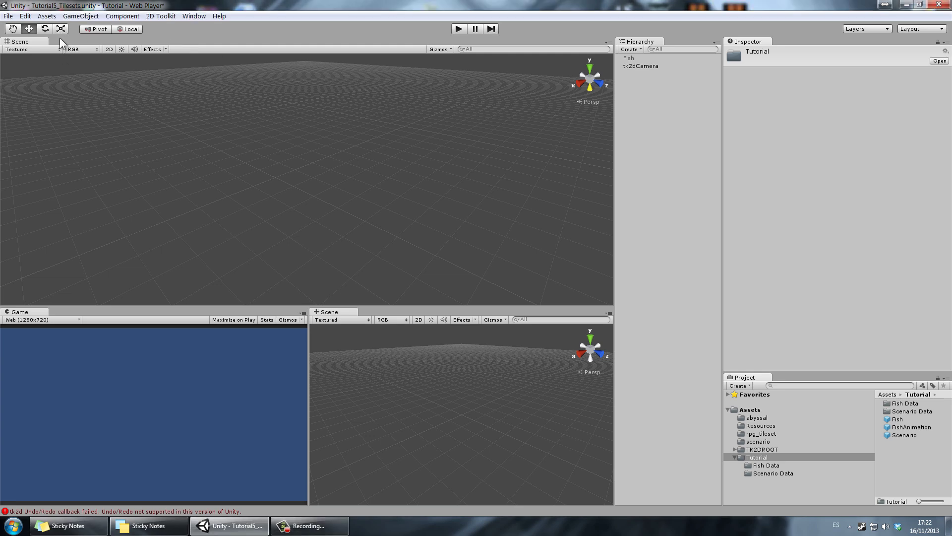
- Create a tk2d Sprite Collection in the Tutorial folder and name it TilemapSpriteCollection
left_click(49, 16)
mouse_move(103, 26)
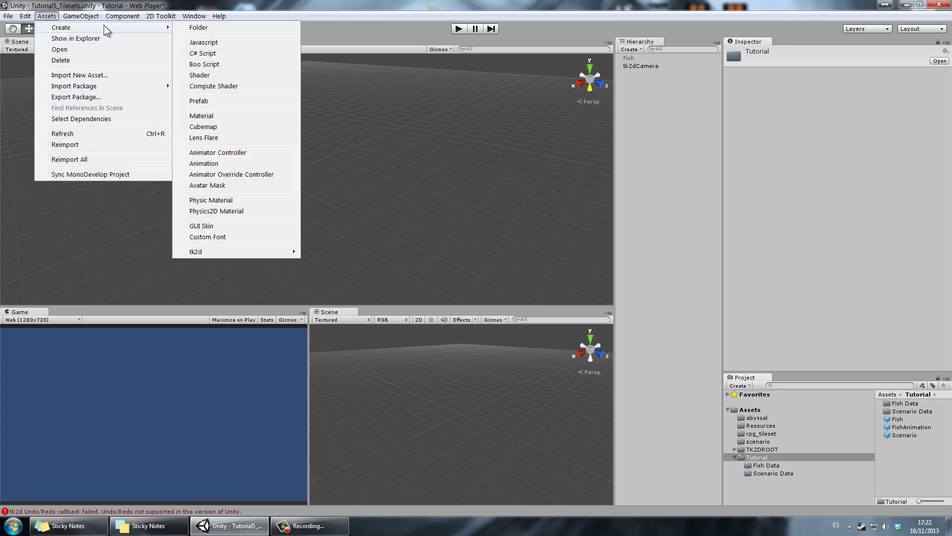
mouse_move(216, 250)
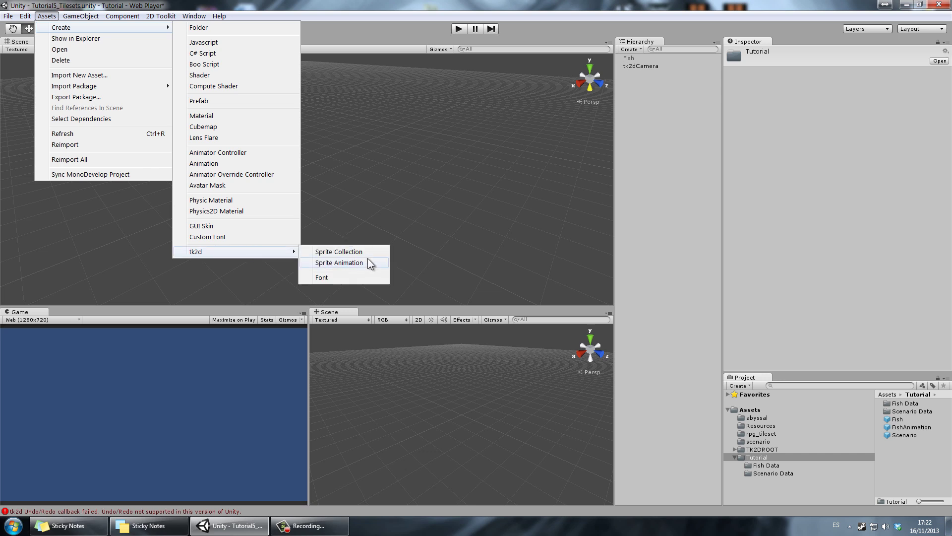
left_click(367, 253)
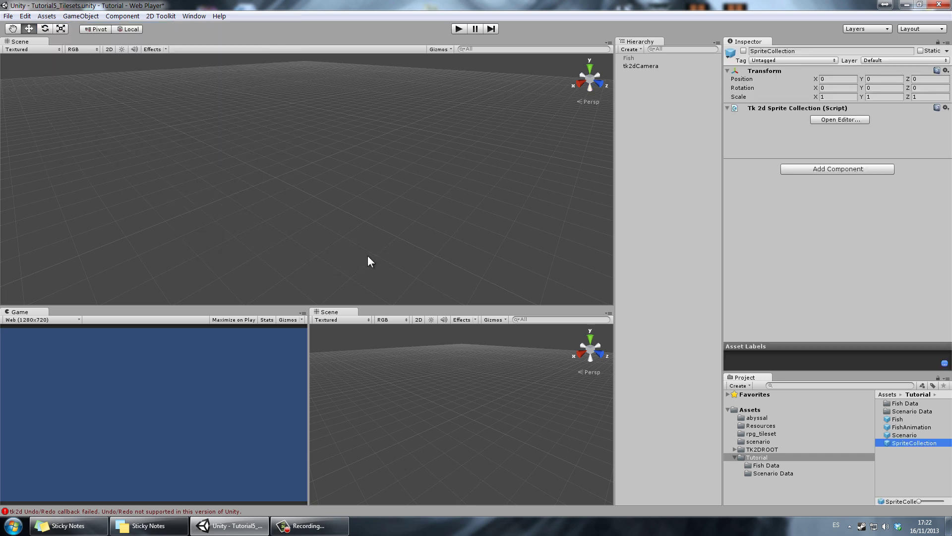
left_click(786, 51)
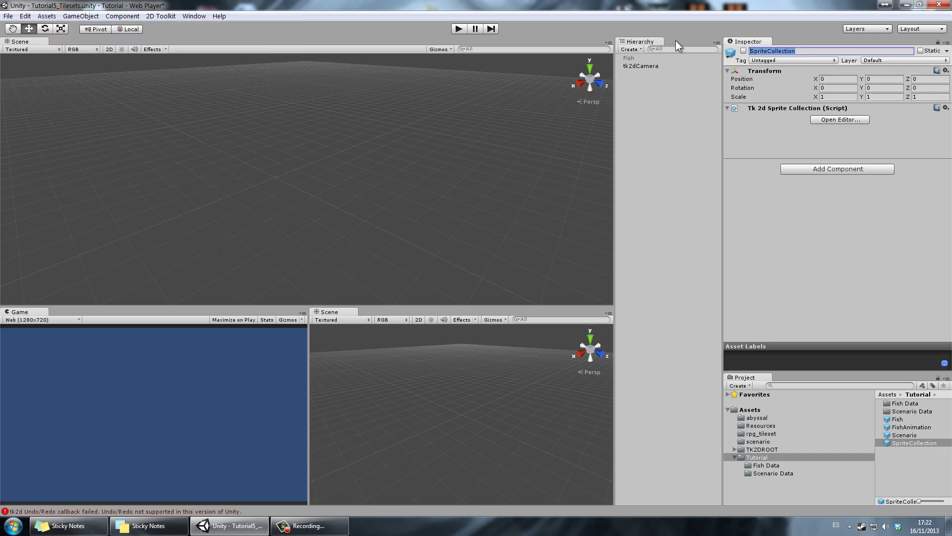
type("Tilemap")
key("Return")
- Add an empty New Sprite Sheet to TilemapSpriteCollection and show the rpg_tileset folder's contents
left_click(832, 120)
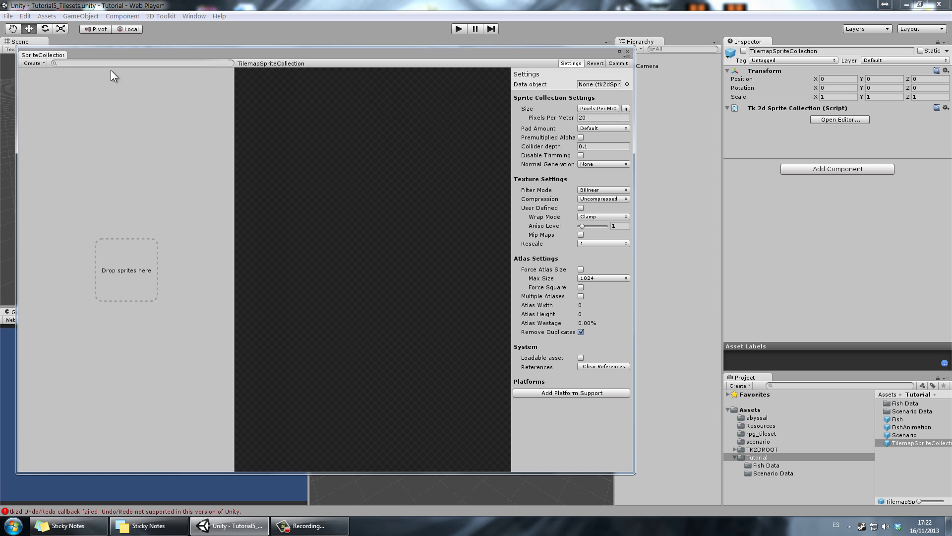
left_click(38, 65)
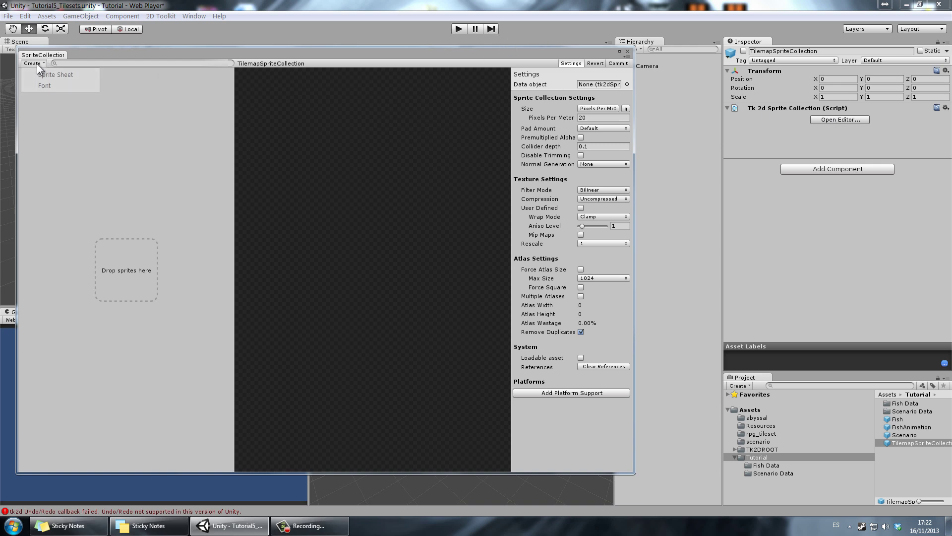
left_click(40, 72)
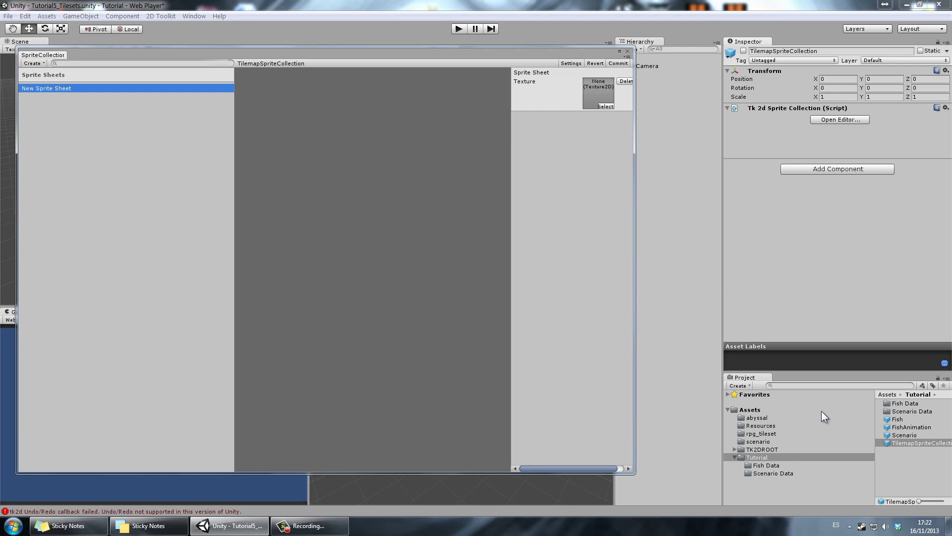
left_click(789, 433)
- View tileset.png in Windows Photo Viewer, zooming and panning over its tiles, trees, fences and bridges
double_click(900, 420)
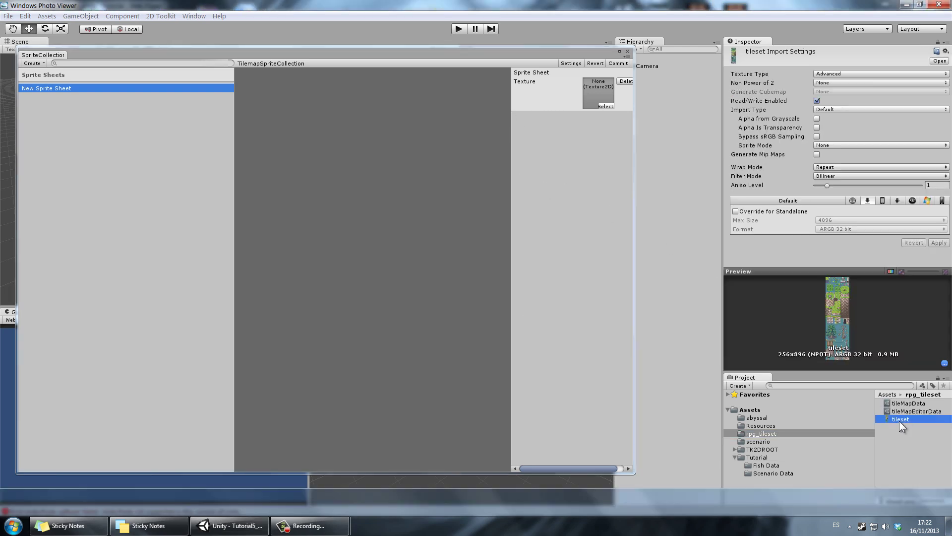
scroll(504, 191, "up", 3)
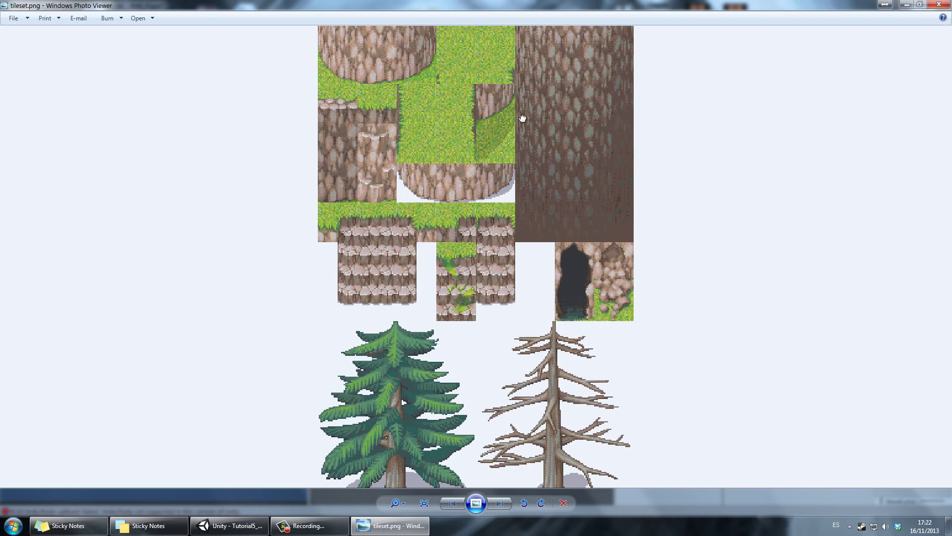
left_click_drag(503, 191, 502, 261)
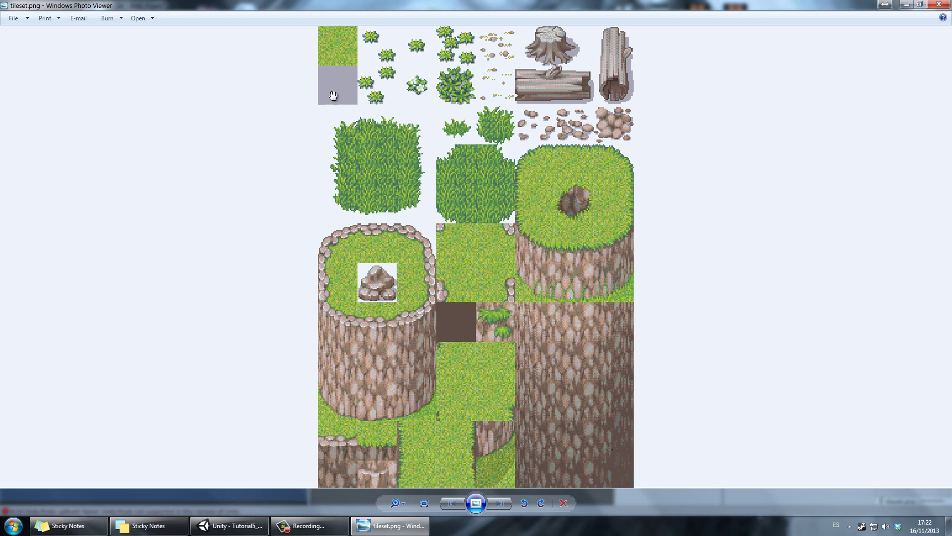
left_click_drag(536, 389, 516, 75)
left_click_drag(496, 456, 496, 142)
scroll(539, 229, "down", 1)
scroll(540, 230, "down", 3)
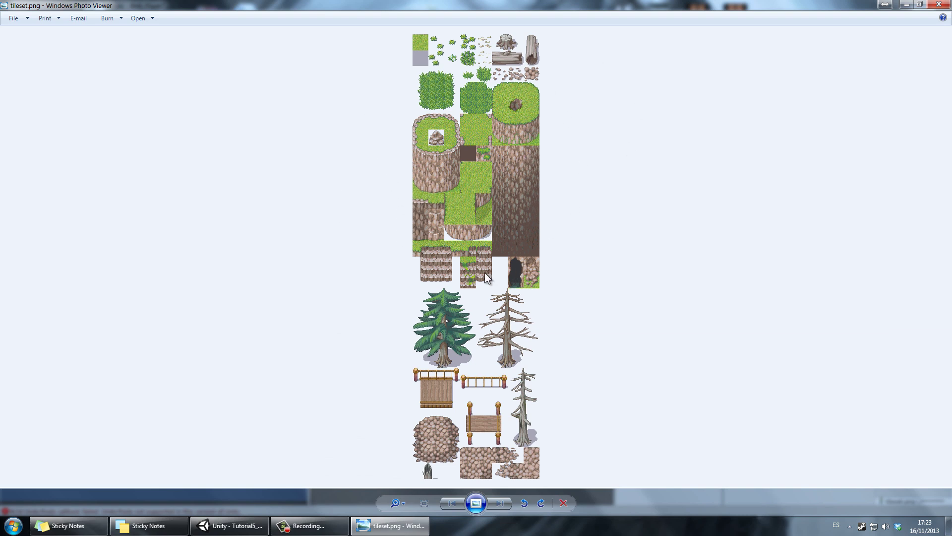
scroll(493, 243, "down", 1)
- Leave Photo Viewer and assign the tileset texture to the sprite sheet's Texture slot
key("Escape")
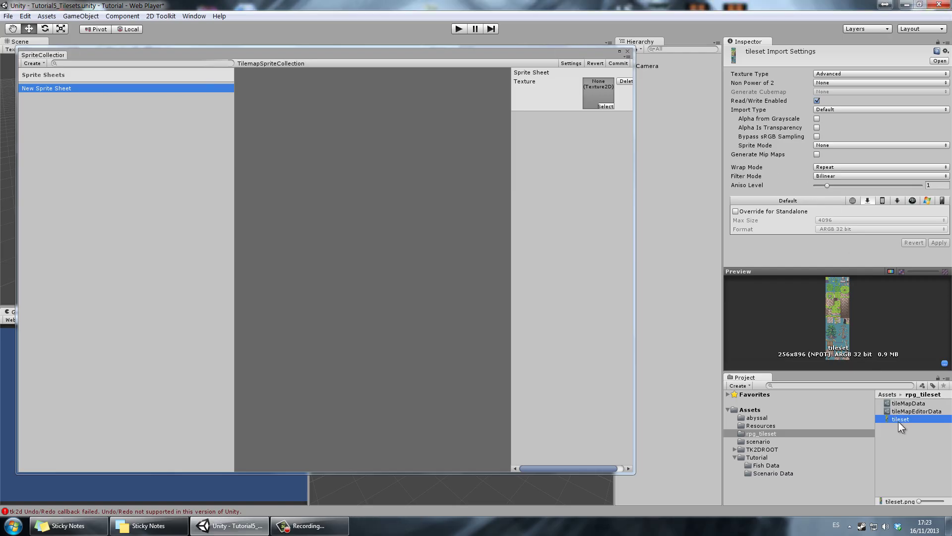
left_click_drag(899, 420, 593, 93)
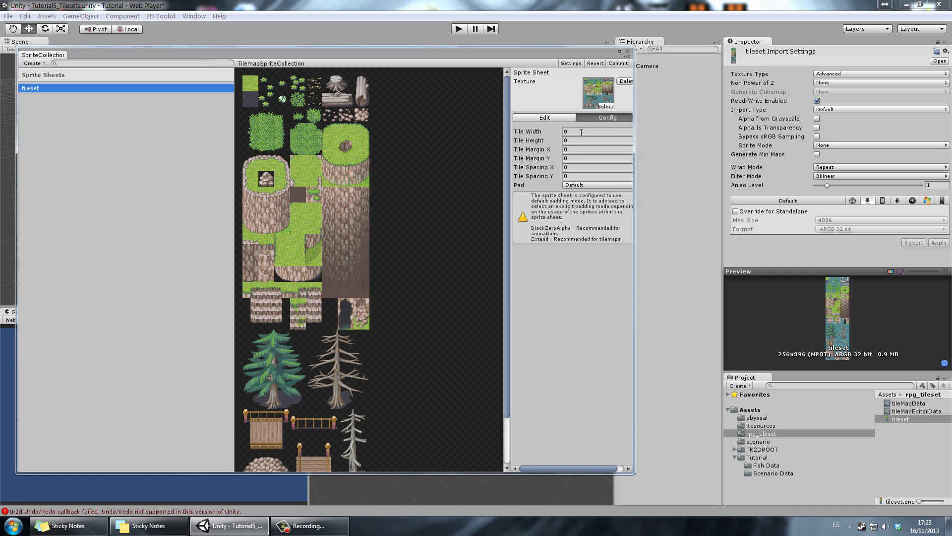
- Set the sheet's Tile Width and Tile Height to 32 and zoom the preview to check the grid
left_click(582, 133)
type("320")
left_click(577, 141)
type("32")
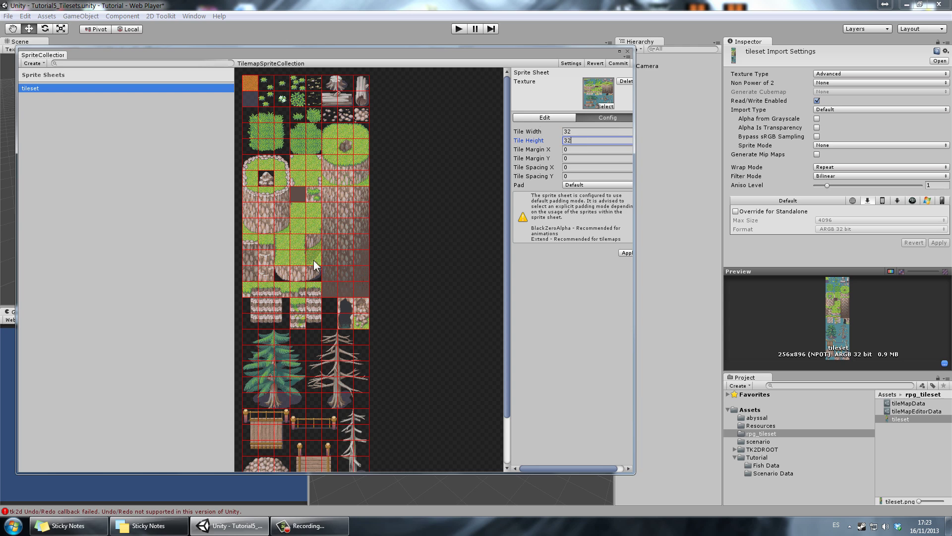
scroll(305, 182, "up", 1)
scroll(302, 171, "up", 5)
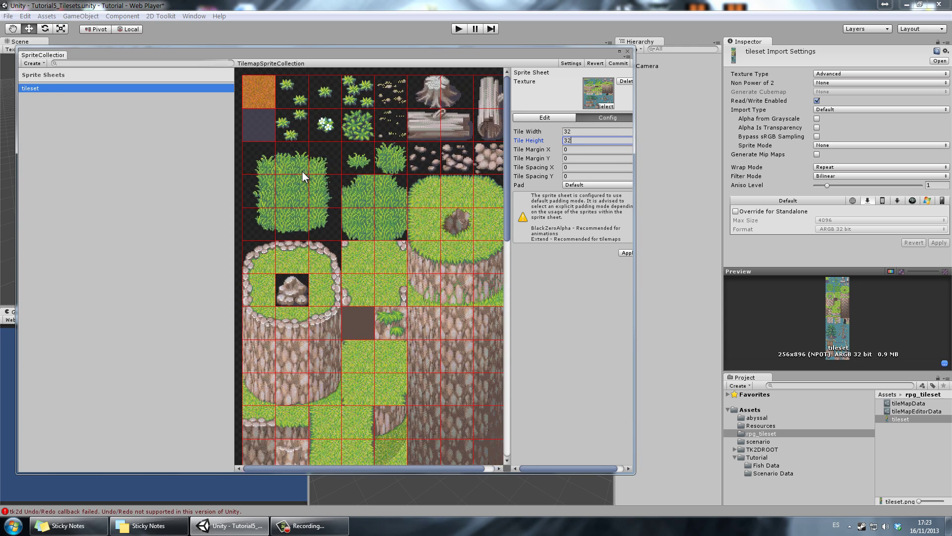
scroll(333, 165, "up", 1)
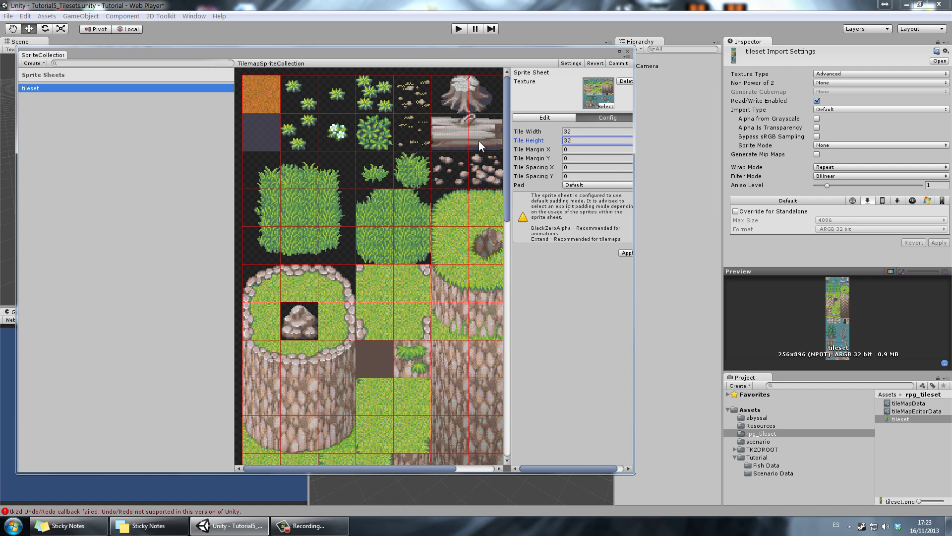
scroll(413, 268, "down", 1)
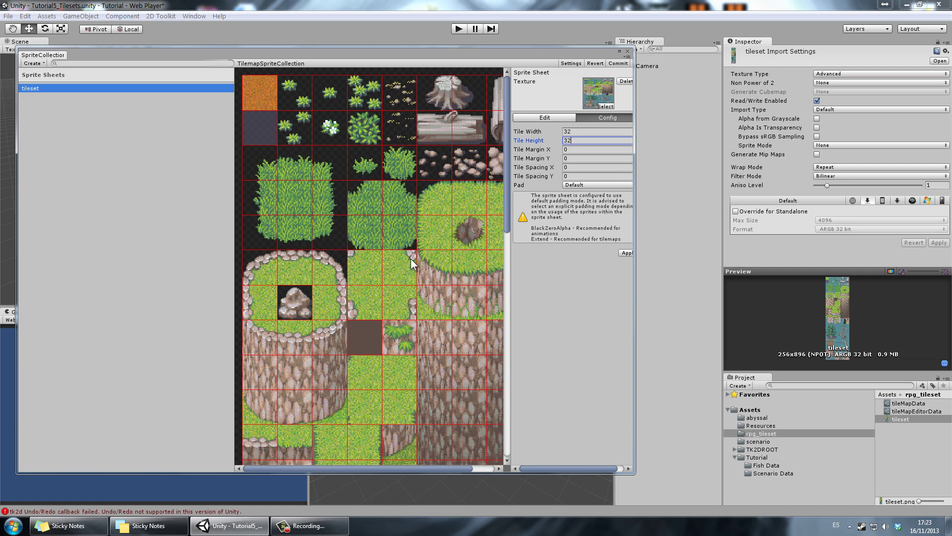
scroll(411, 258, "down", 1)
left_click_drag(507, 104, 507, 107)
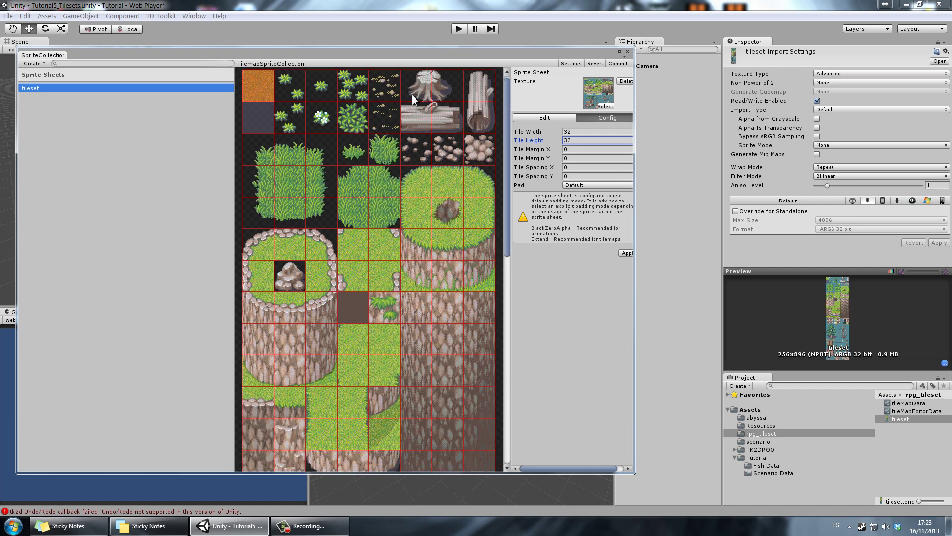
- Try Tile Margin X and Y of 1, then reset both margins to 0
left_click(584, 149)
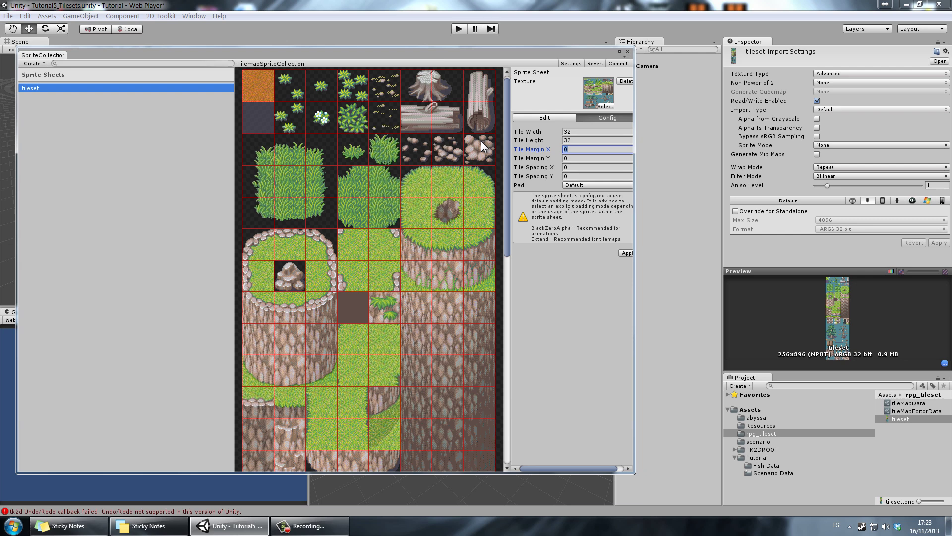
type("1")
left_click(541, 155)
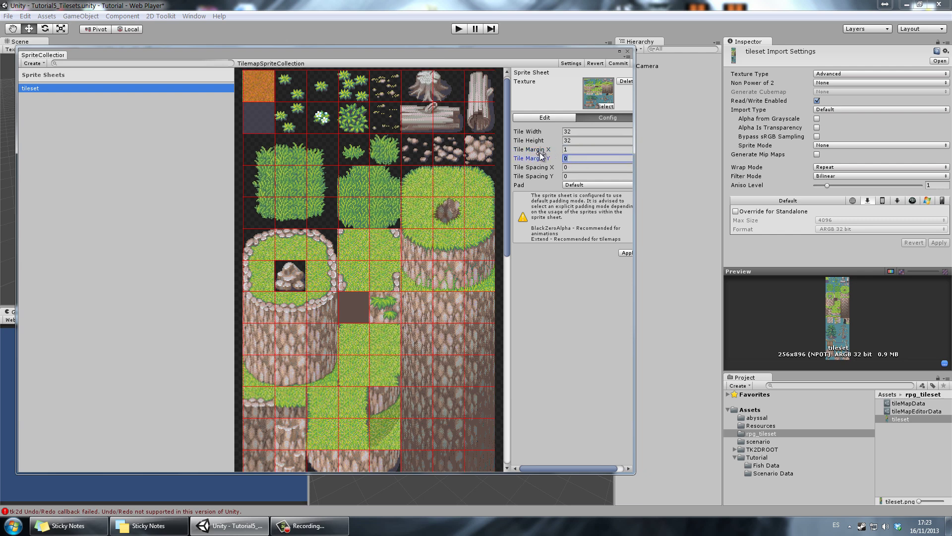
type("1")
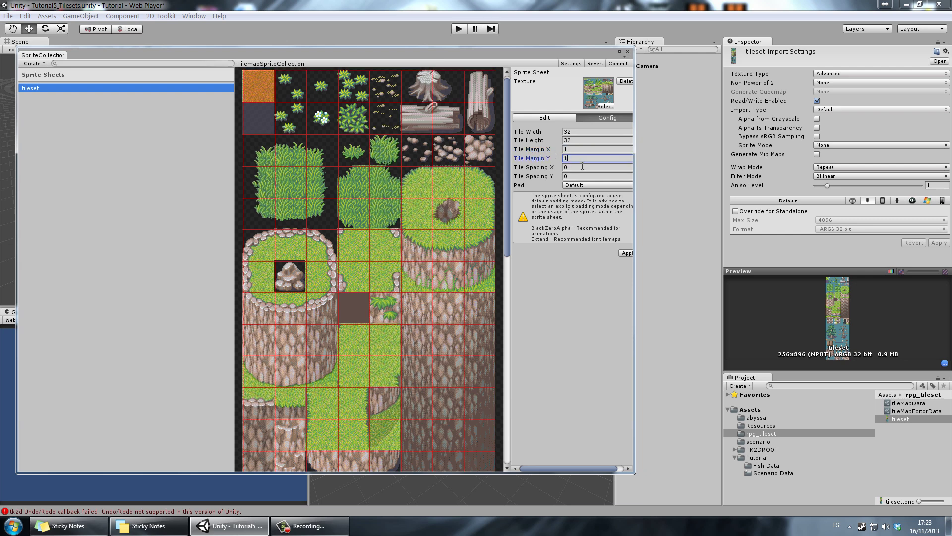
key("Return")
type("0")
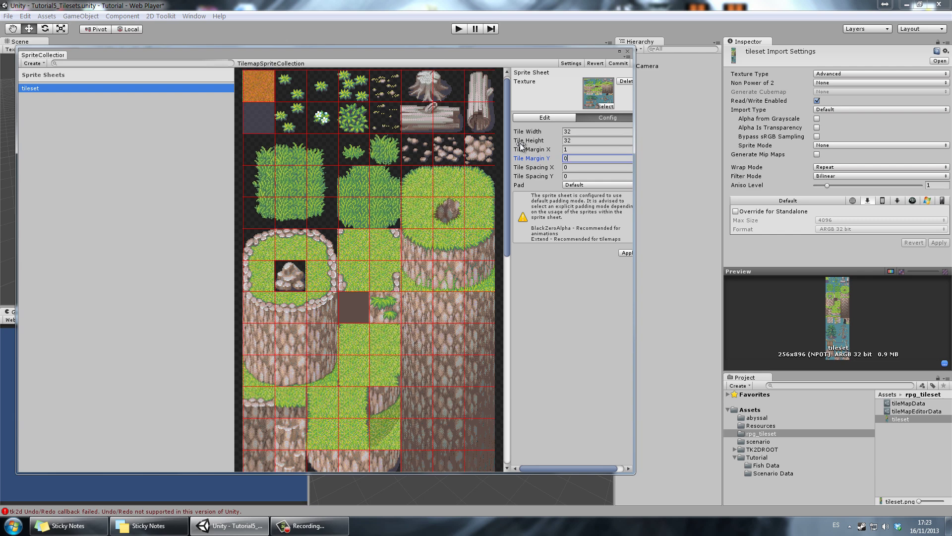
left_click(607, 148)
type("0")
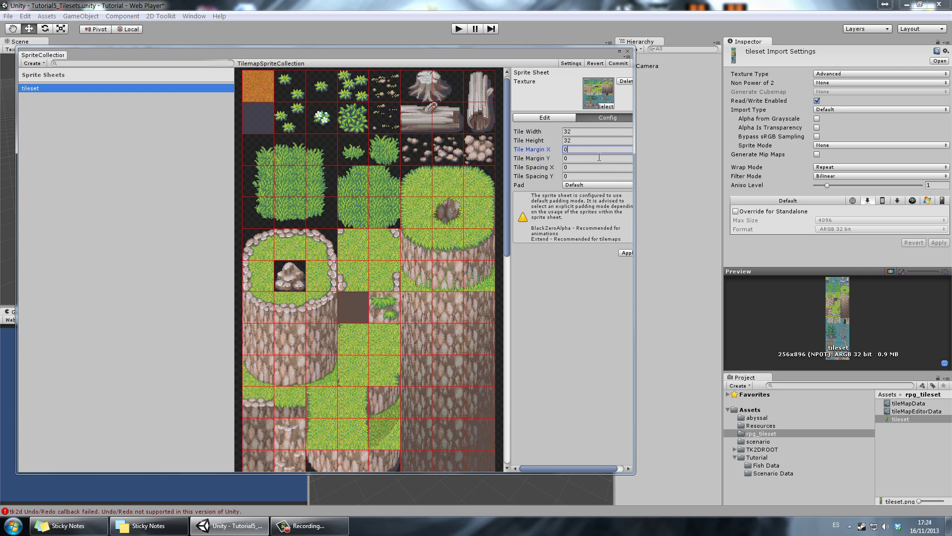
left_click(599, 157)
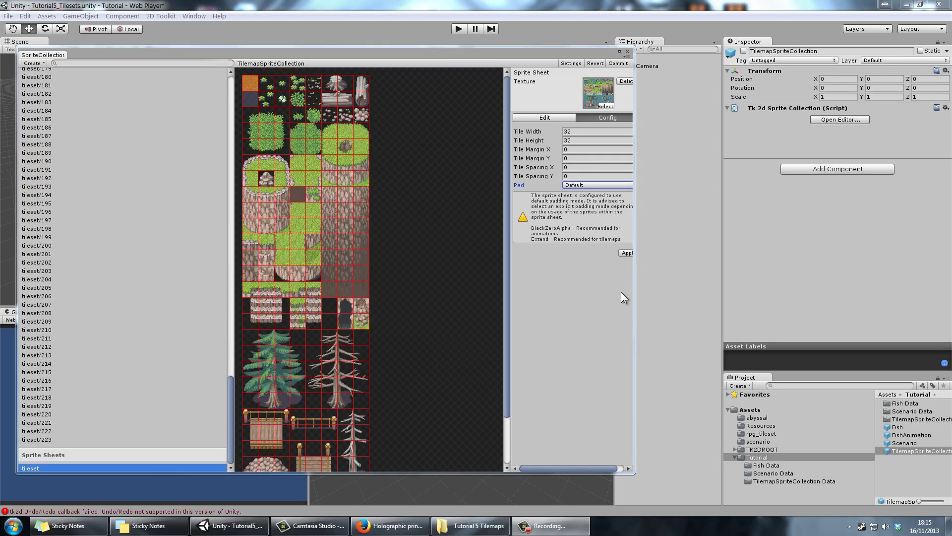
- Set the tileset sheet's Pad mode to Extend, apply it, and close the SpriteCollection editor
left_click(574, 189)
left_click(583, 221)
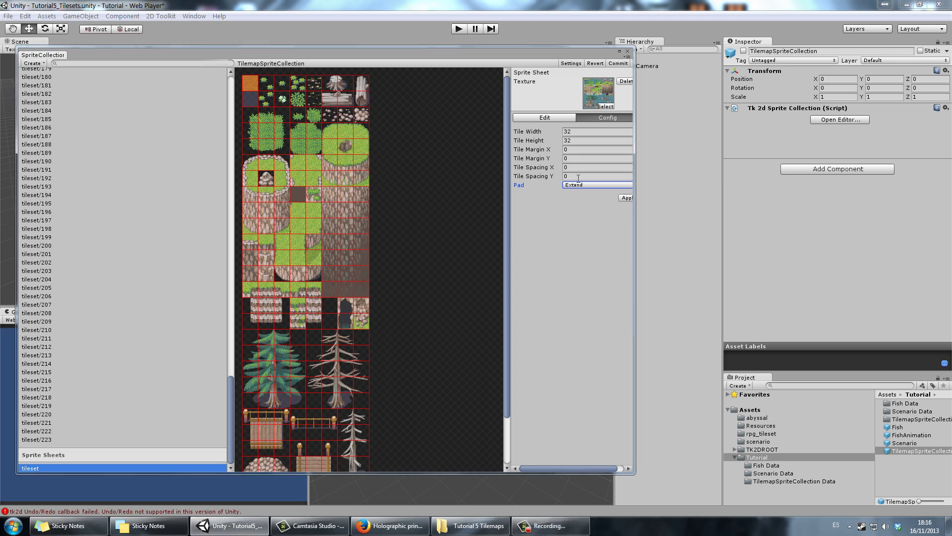
left_click(626, 198)
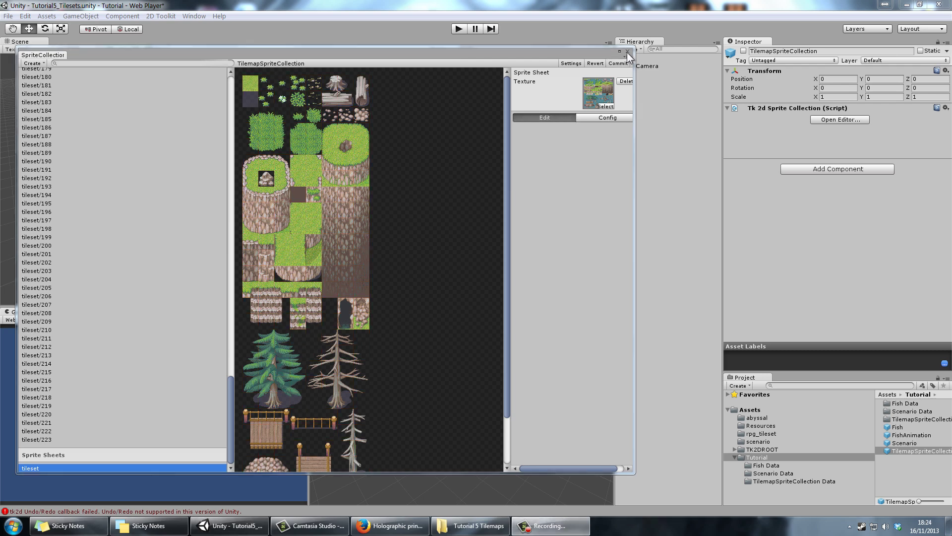
left_click(627, 51)
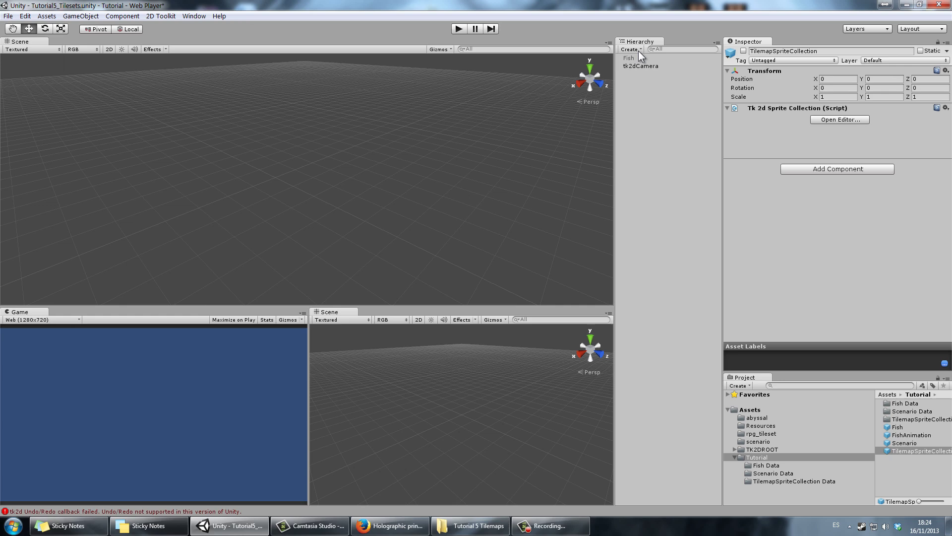
- Add a tk2d TileMap to the scene and set its Sprite Collection to TilemapSpriteCollection
left_click(636, 48)
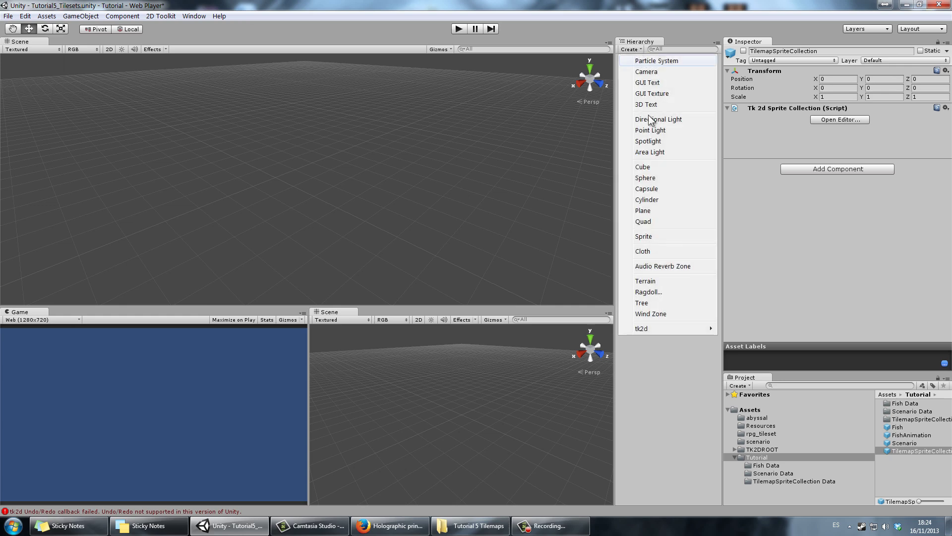
mouse_move(702, 328)
left_click(760, 425)
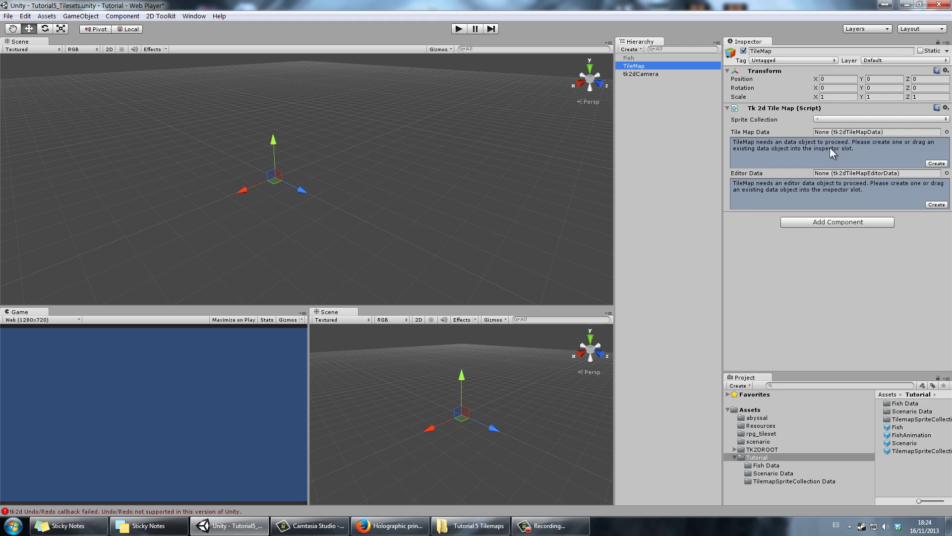
left_click(933, 120)
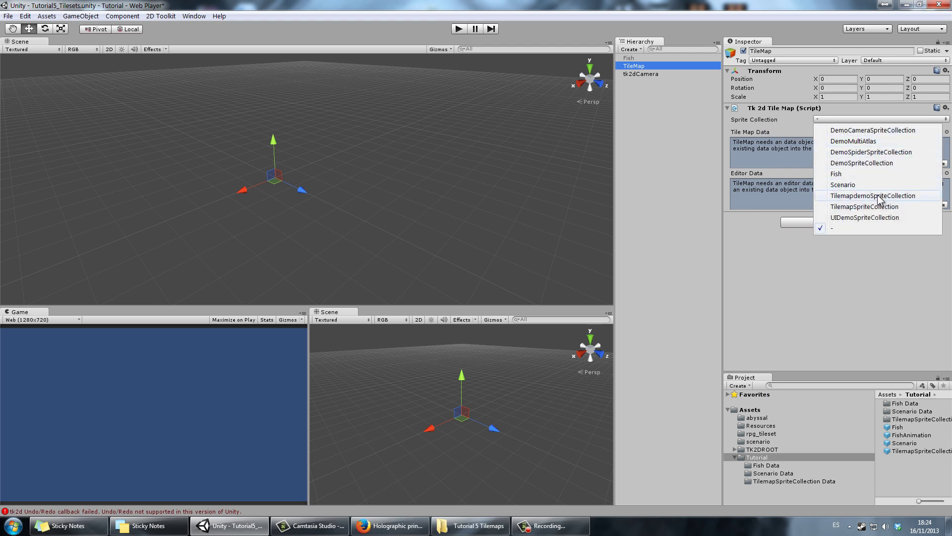
left_click(849, 207)
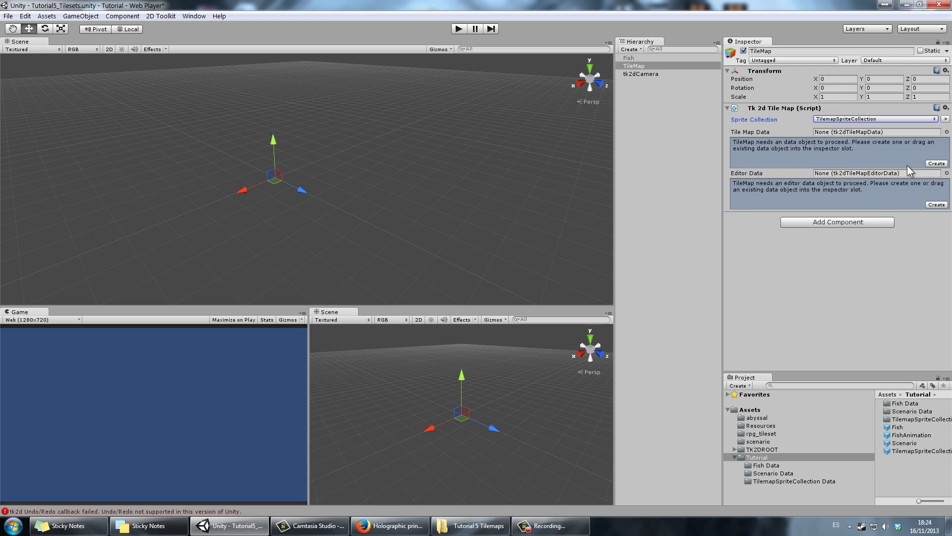
- Create and save tileMapData and tileMapEditorData assets in Assets/Tutorial for the TileMap
left_click(943, 164)
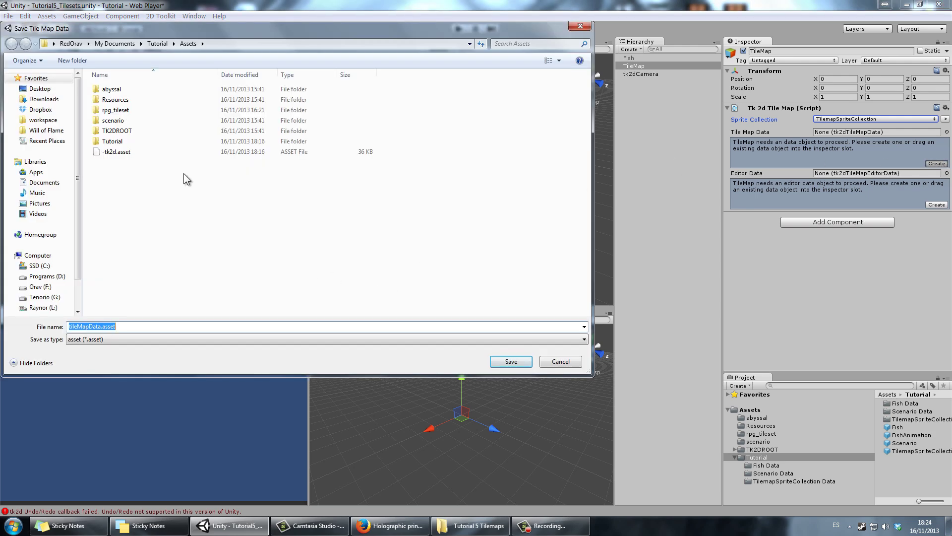
double_click(130, 142)
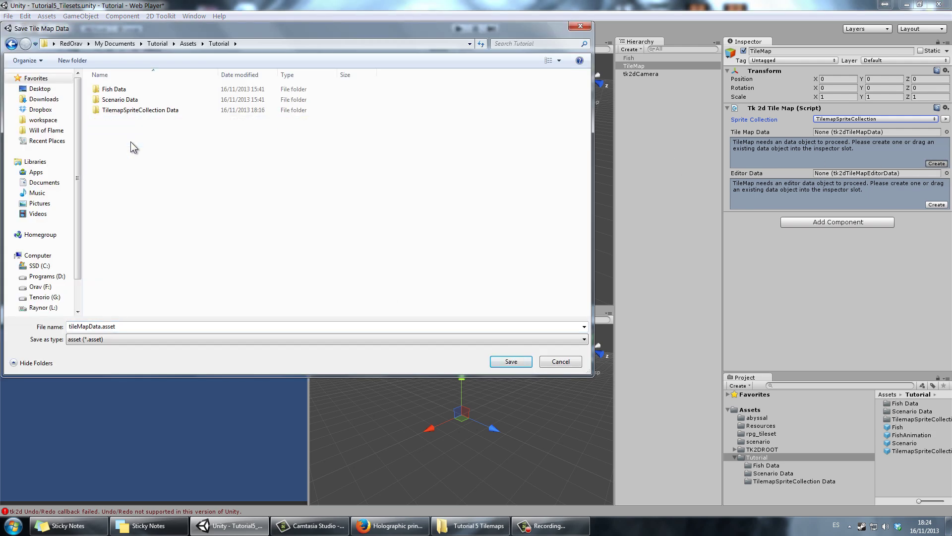
left_click(511, 361)
left_click(937, 172)
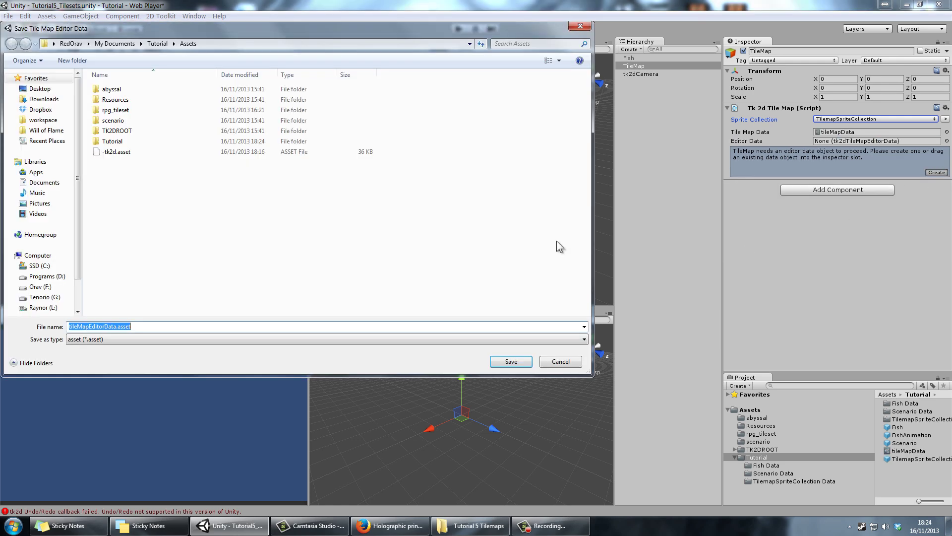
left_click(510, 362)
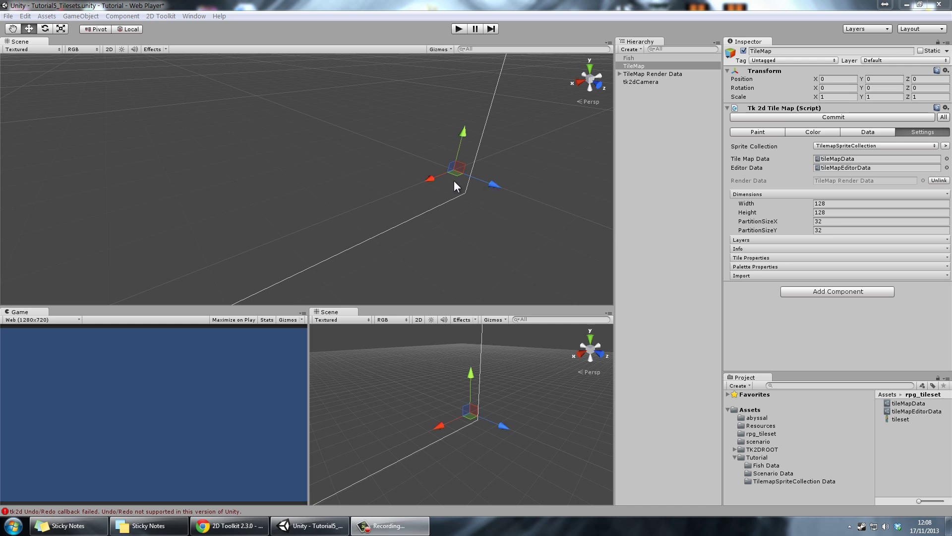
- Switch the Scene view to the Back preset and turn off Perspective
right_click(595, 82)
left_click(626, 150)
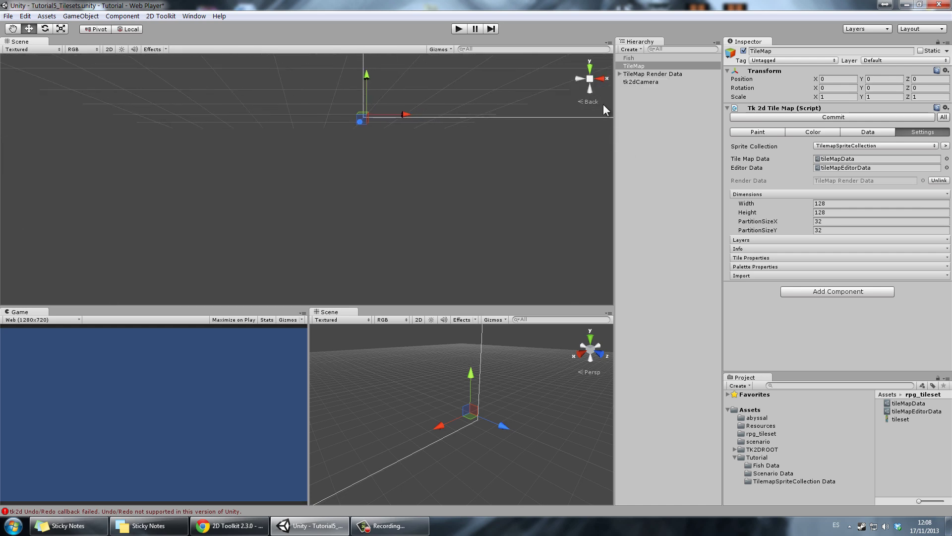
right_click(590, 79)
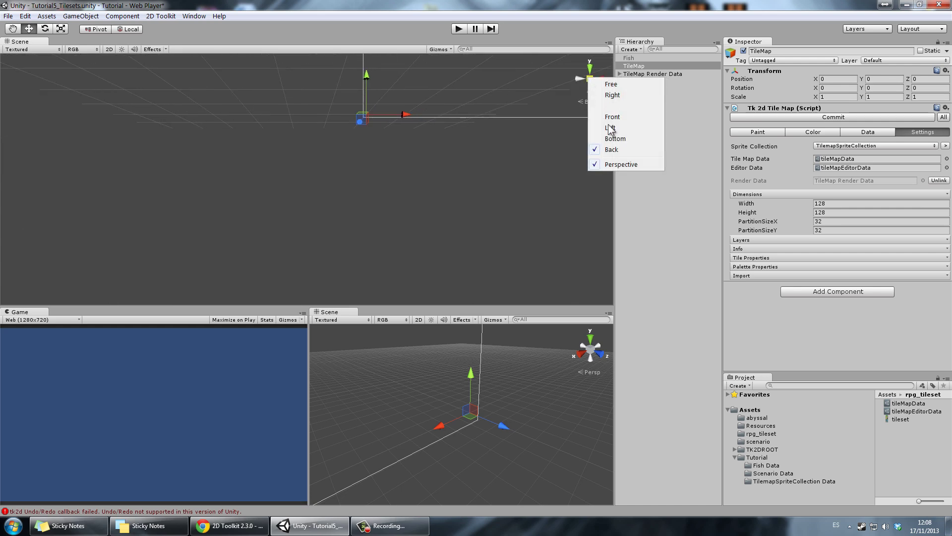
left_click(621, 164)
- Pan and zoom the Scene view until the whole 128×128 tilemap outline is framed
left_click_drag(454, 164, 308, 270)
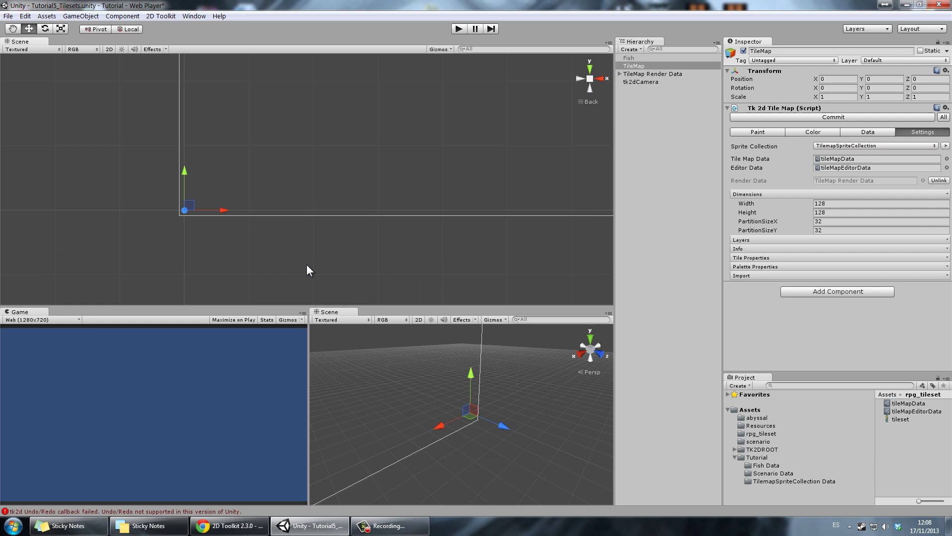
scroll(330, 234, "down", 3)
left_click_drag(444, 135, 332, 243)
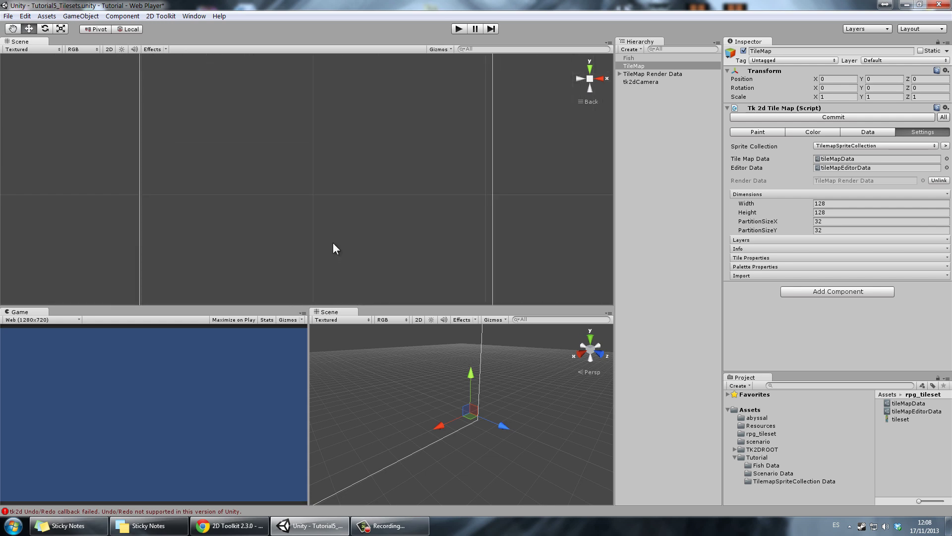
scroll(332, 242, "down", 4)
scroll(371, 205, "down", 2)
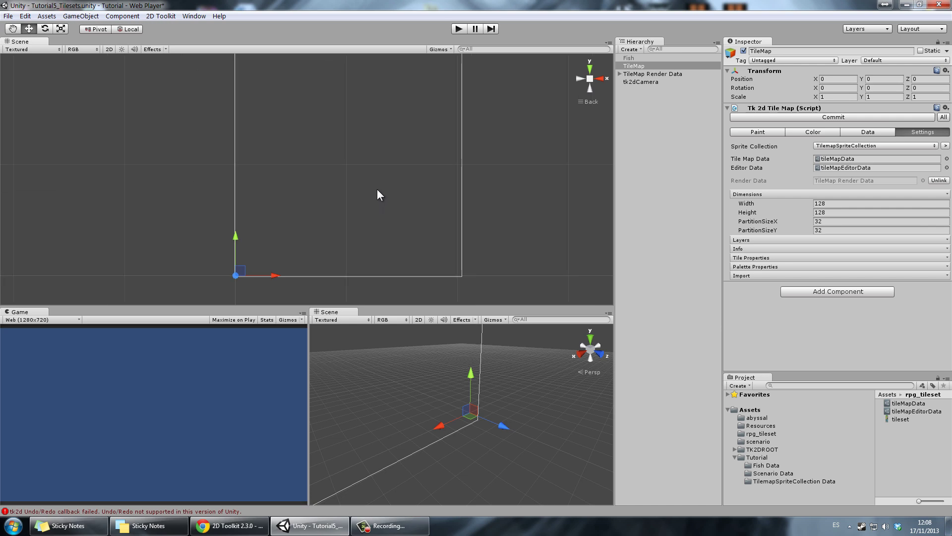
middle_click_drag(377, 189, 409, 202)
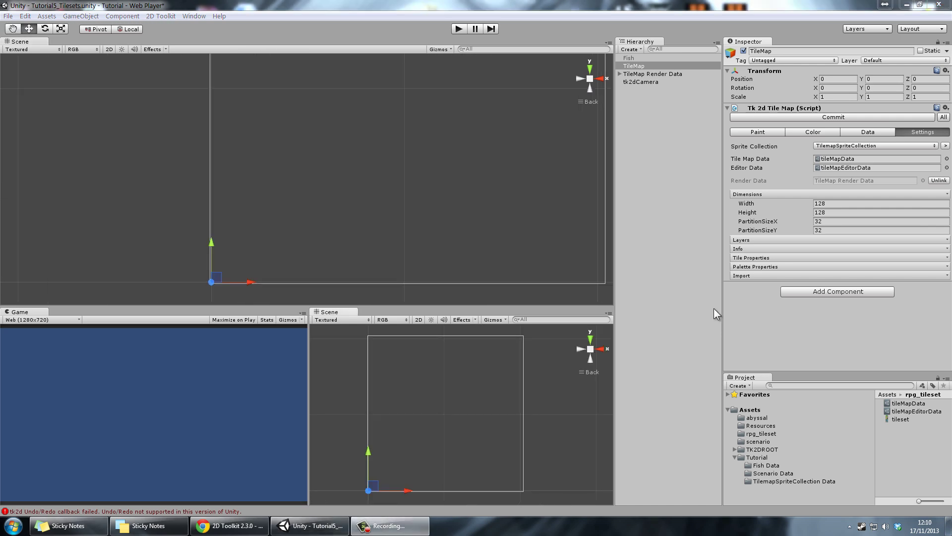
middle_click_drag(496, 204, 445, 215)
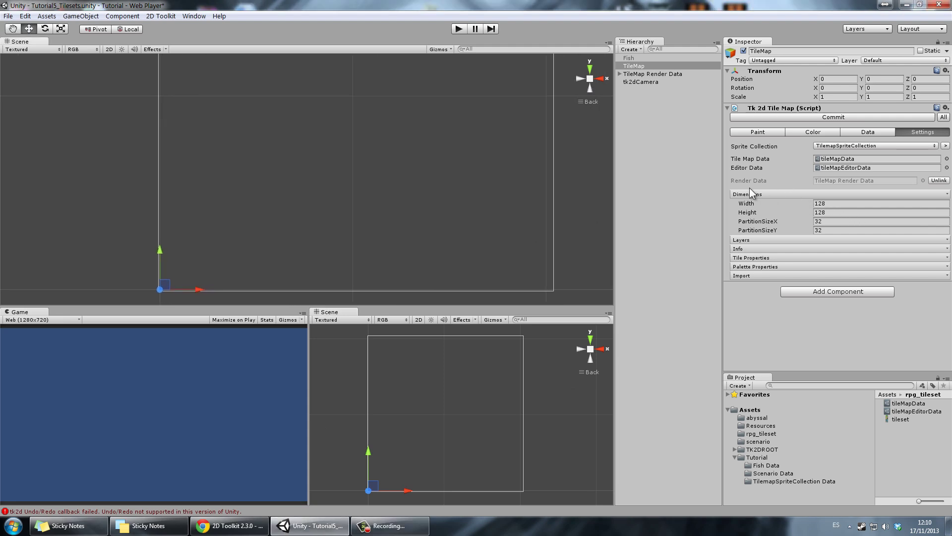
- Resize the tilemap to 10 by 10 tiles and apply
left_click(836, 203)
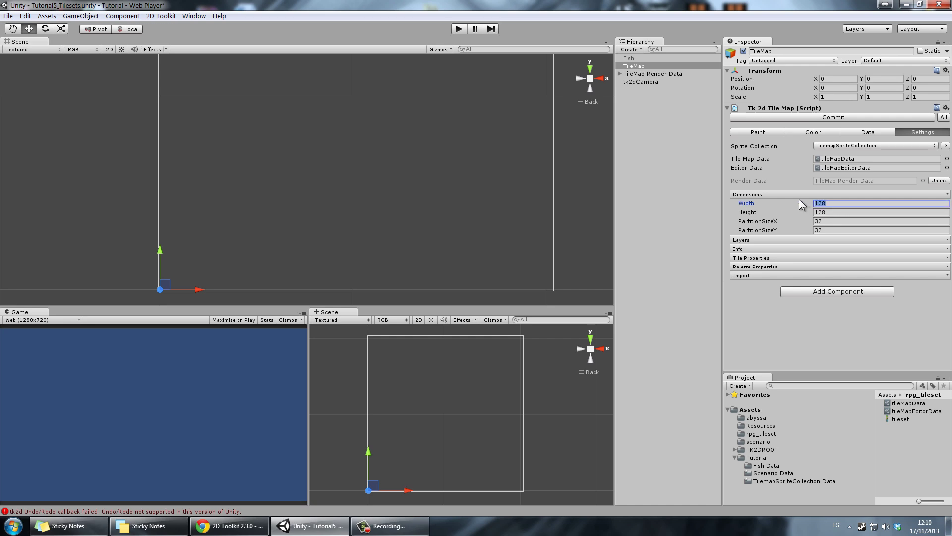
type("10")
key("Tab")
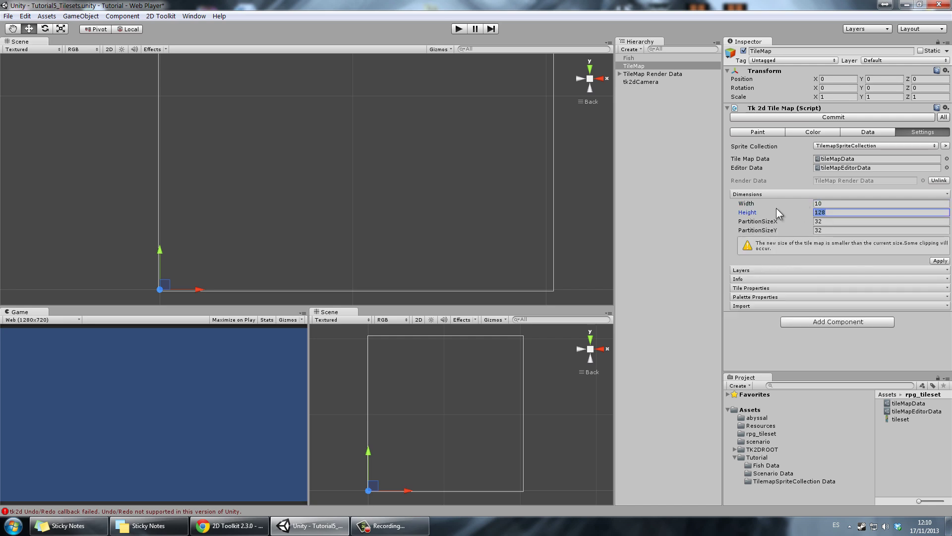
type("10")
left_click(940, 260)
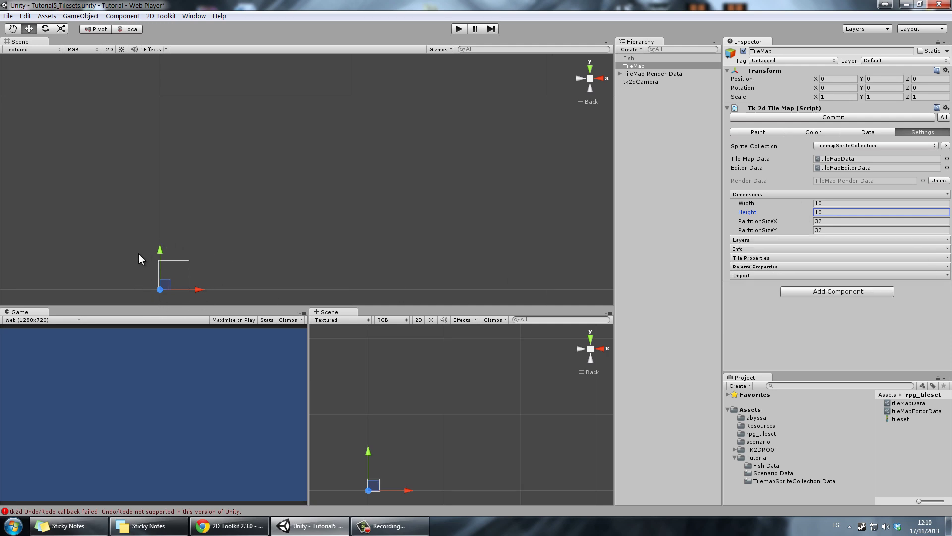
- Restore the tilemap dimensions to 128 by 128 and apply
left_click(856, 203)
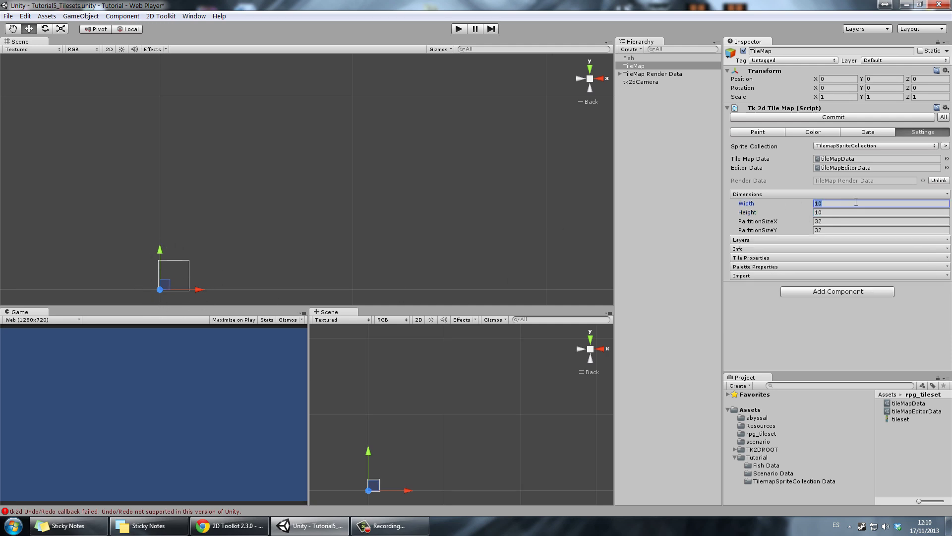
type("128")
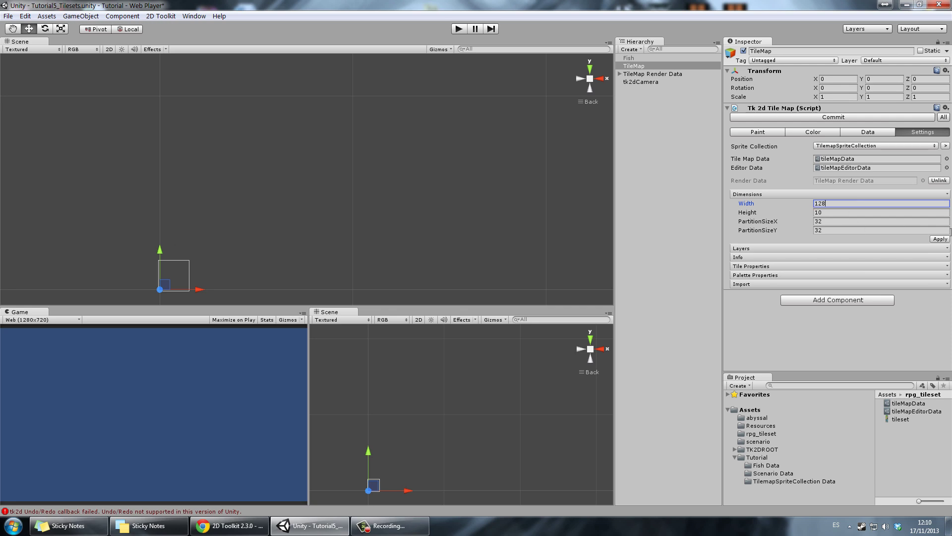
left_click(843, 212)
type("128")
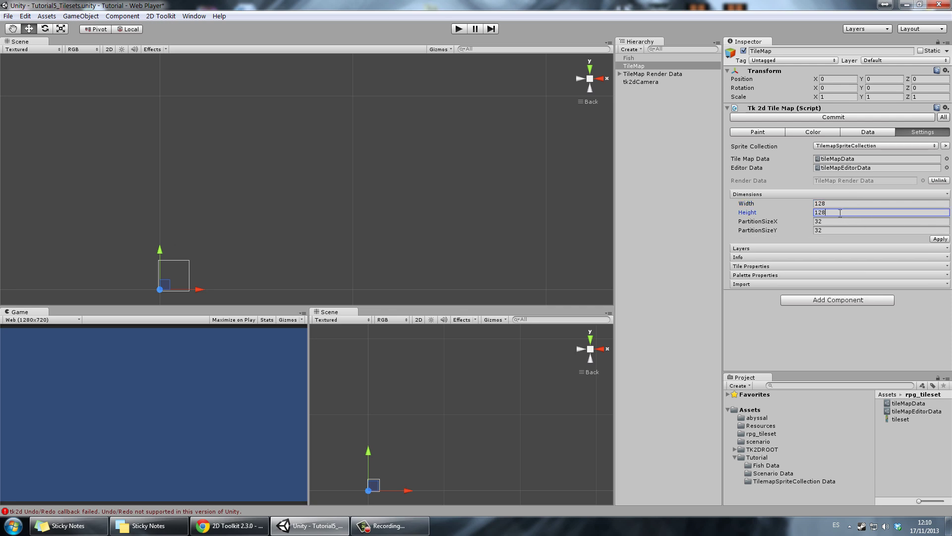
left_click(940, 239)
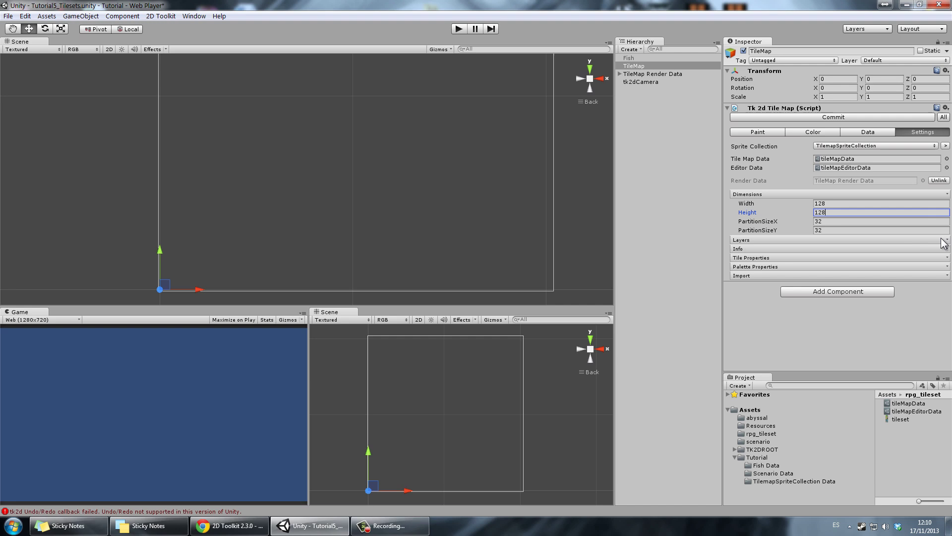
- Expand the Layers, Info and Tile Properties sections to show Rectangular 32×32 tiles with Bottom Left sorting
left_click(782, 243)
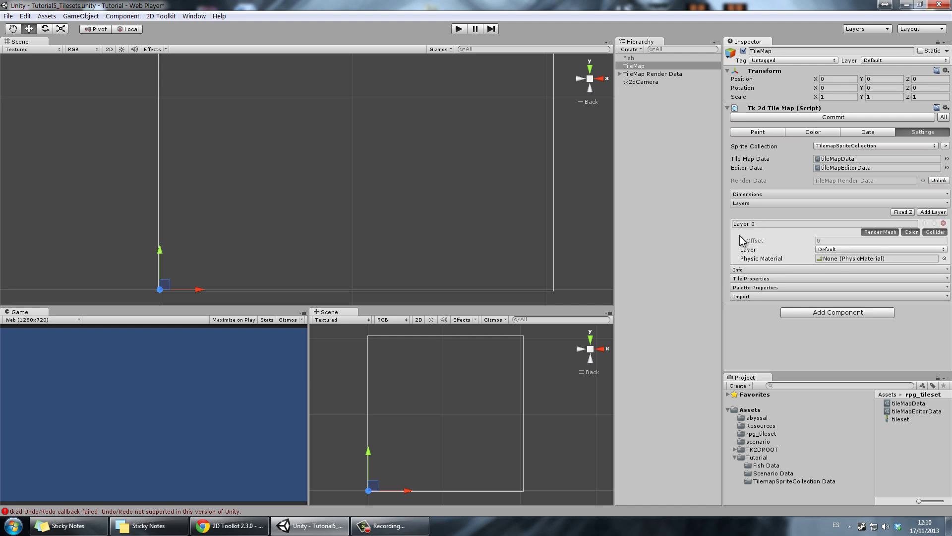
scroll(430, 192, "down", 5)
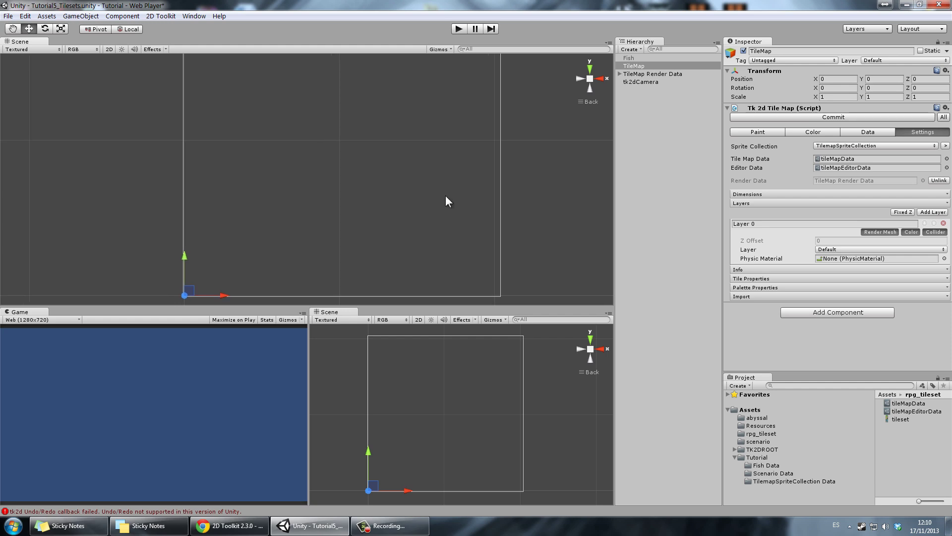
left_click(785, 269)
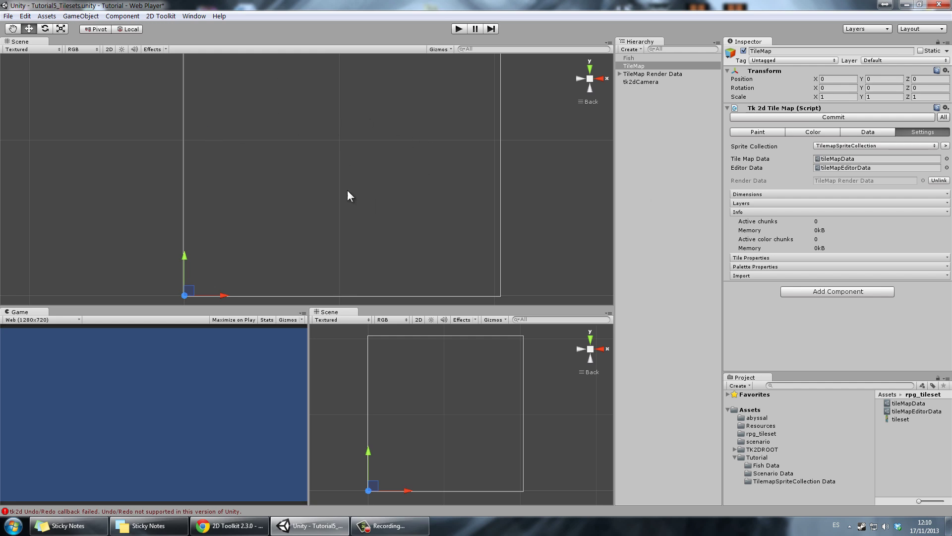
left_click(770, 258)
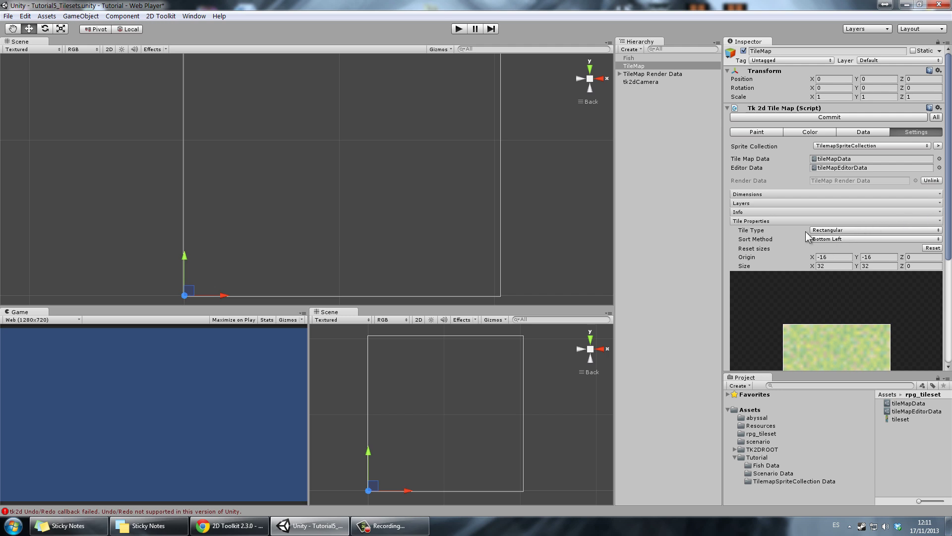
- Preview the Isometric tile type, then set the Tile Type back to Rectangular
left_click(826, 230)
left_click(831, 253)
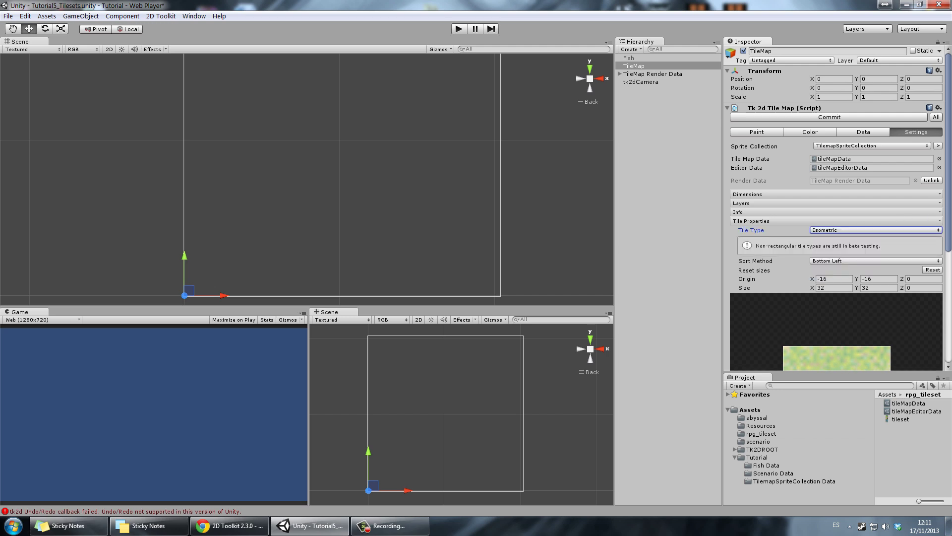
scroll(827, 273, "down", 5)
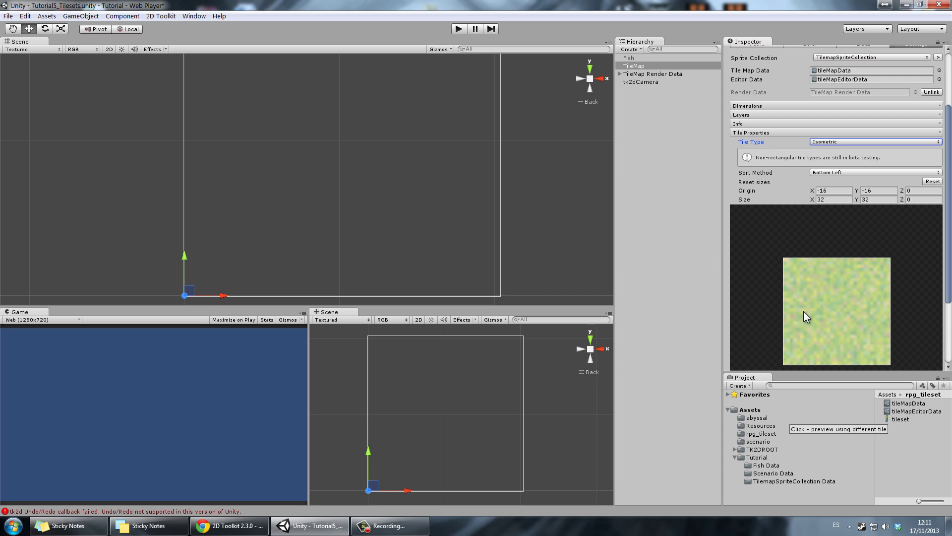
left_click(836, 142)
left_click(838, 152)
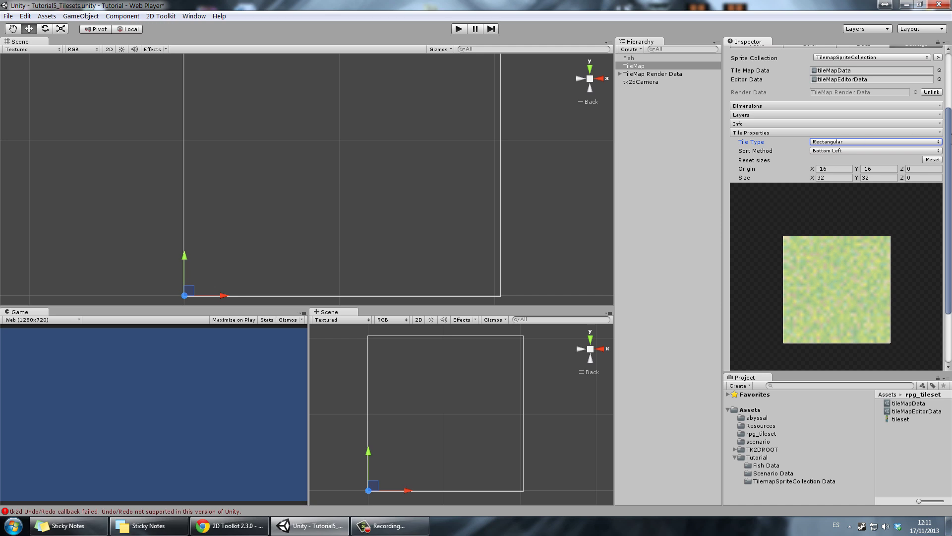
- Expand Palette Properties to show the tileset preview
scroll(836, 248, "down", 5)
left_click(795, 336)
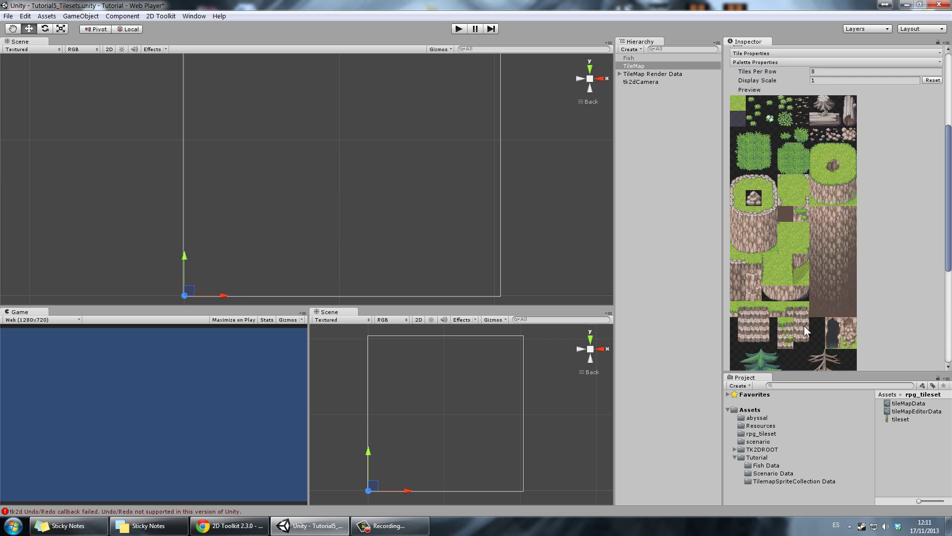
scroll(950, 198, "up", 2)
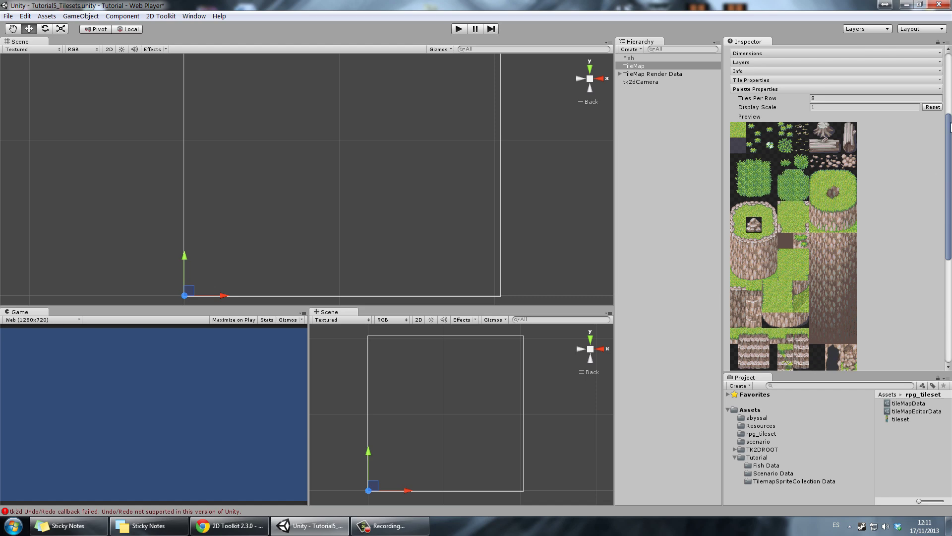
scroll(950, 127, "up", 1)
scroll(836, 213, "down", 1)
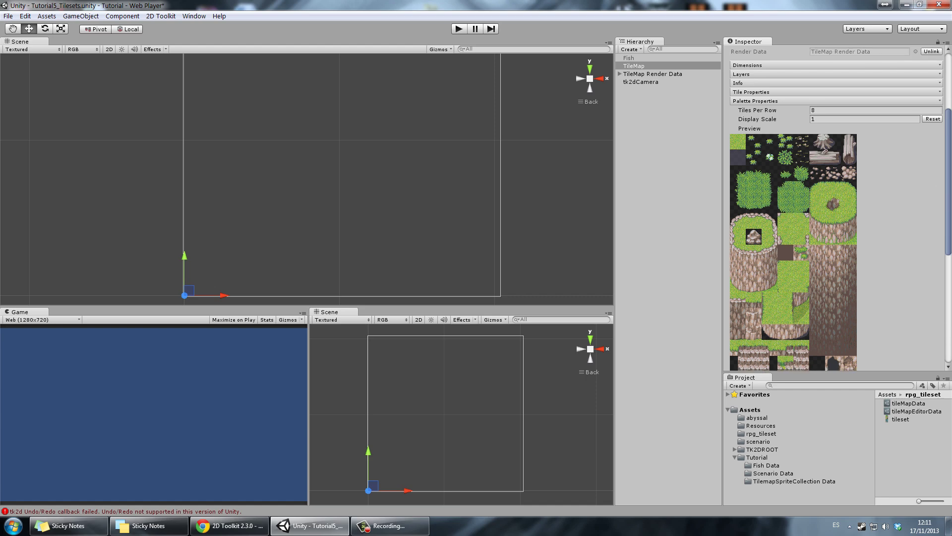
scroll(829, 143, "down", 8)
scroll(828, 143, "up", 10)
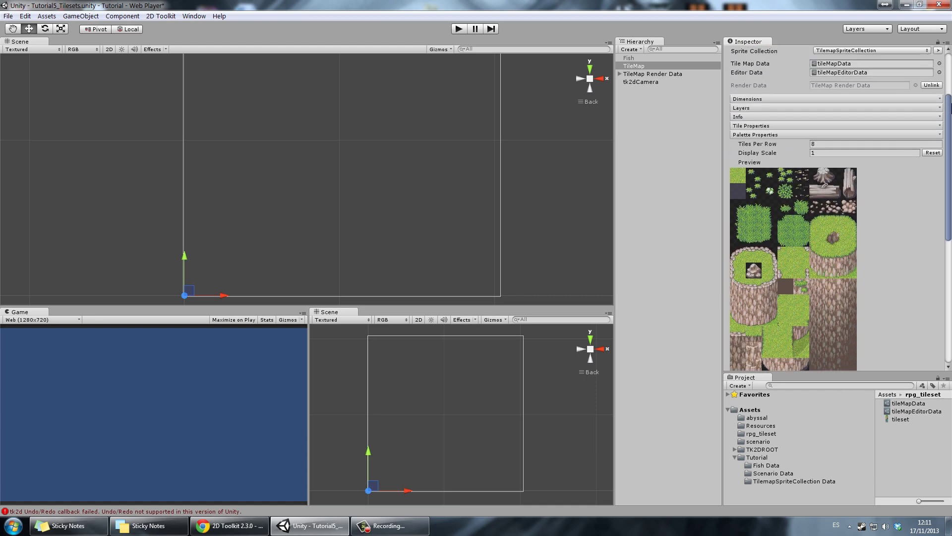
- Try 14 tiles per row in the palette, then return it to 8
left_click(828, 144)
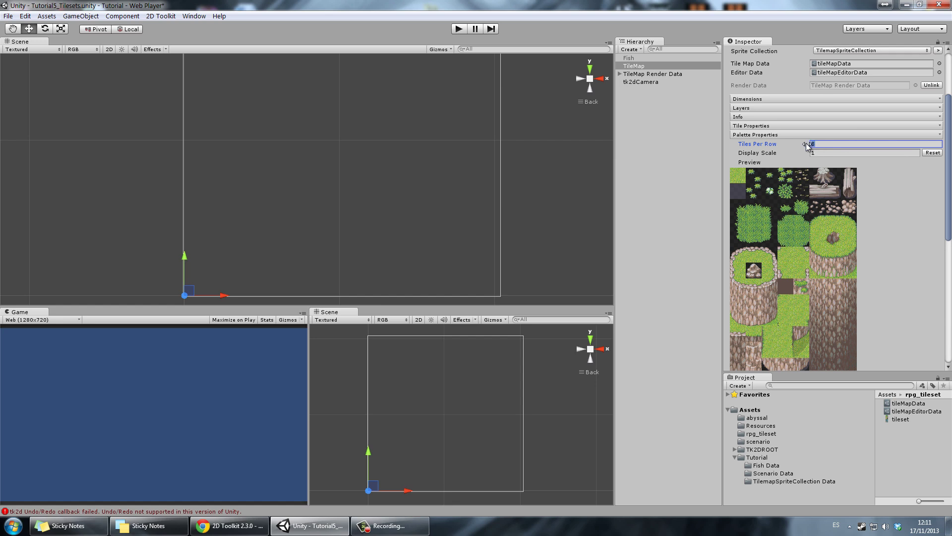
type("14")
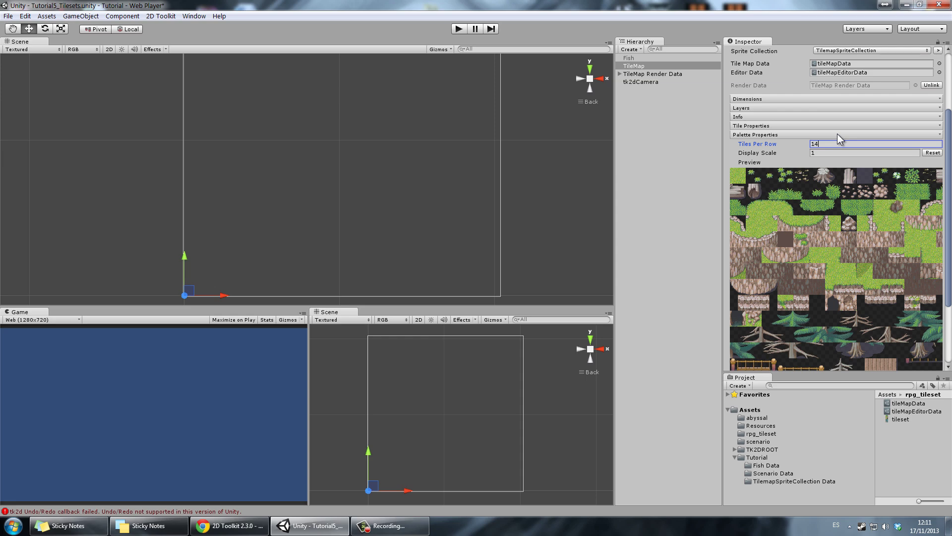
key("BackSpace")
key("BackSpace")
type("8")
- Try palette display scales 2 and 3, then settle on display scale 1
key("Tab")
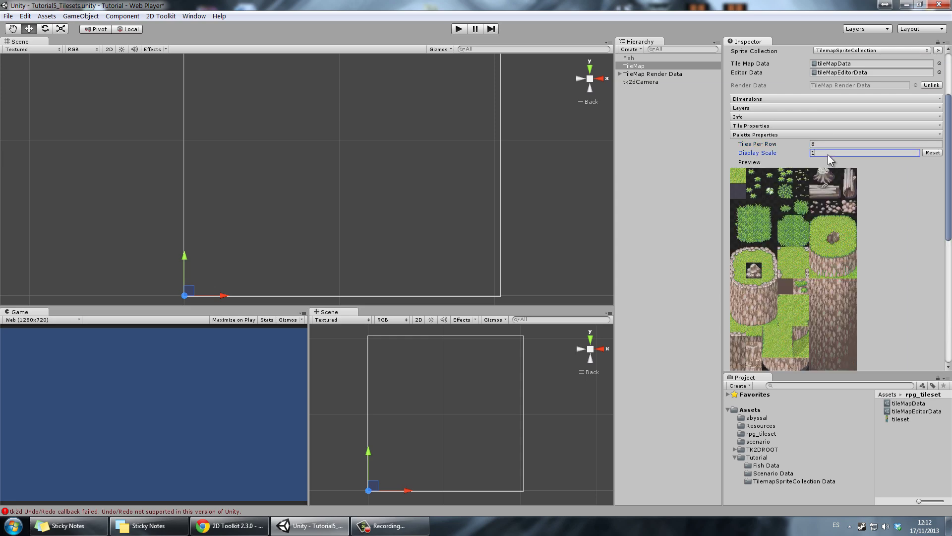
type("2")
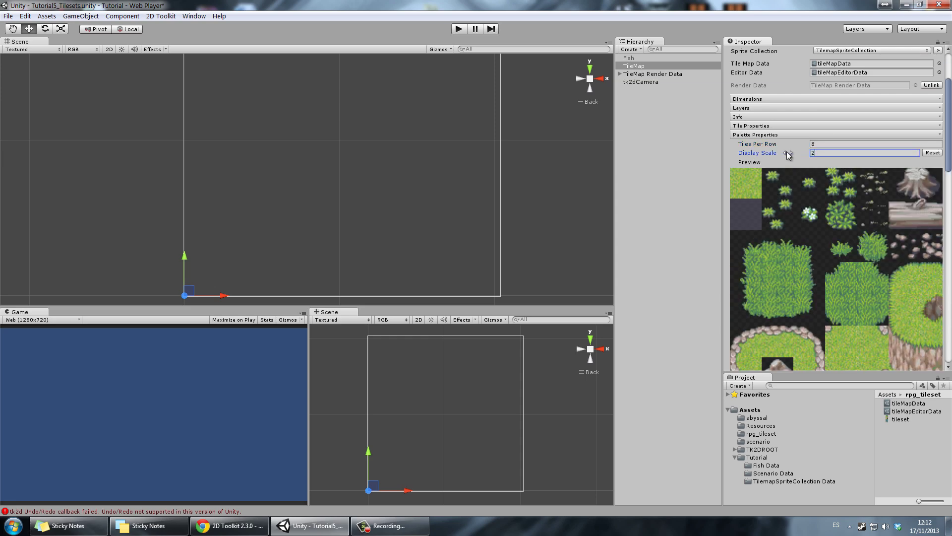
key("BackSpace")
type("3")
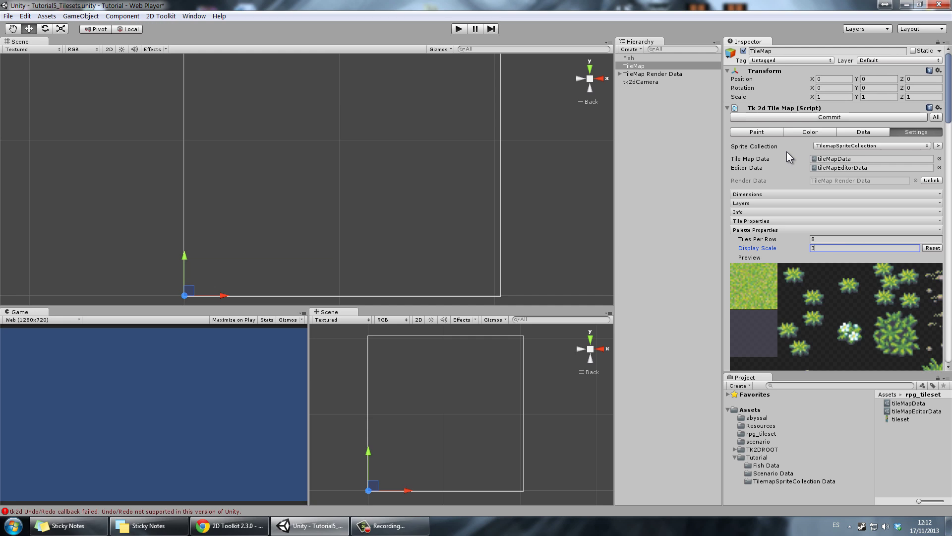
key("BackSpace")
type("1")
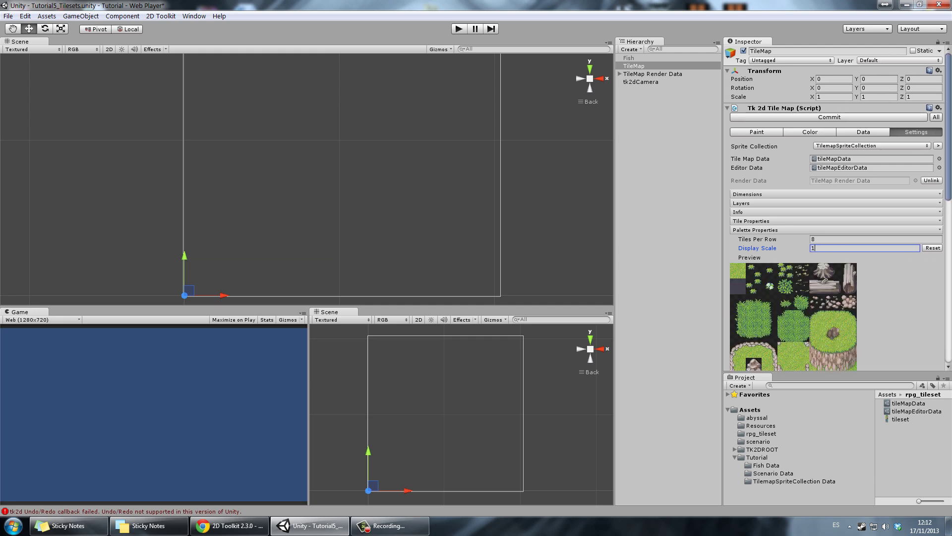
scroll(838, 208, "down", 15)
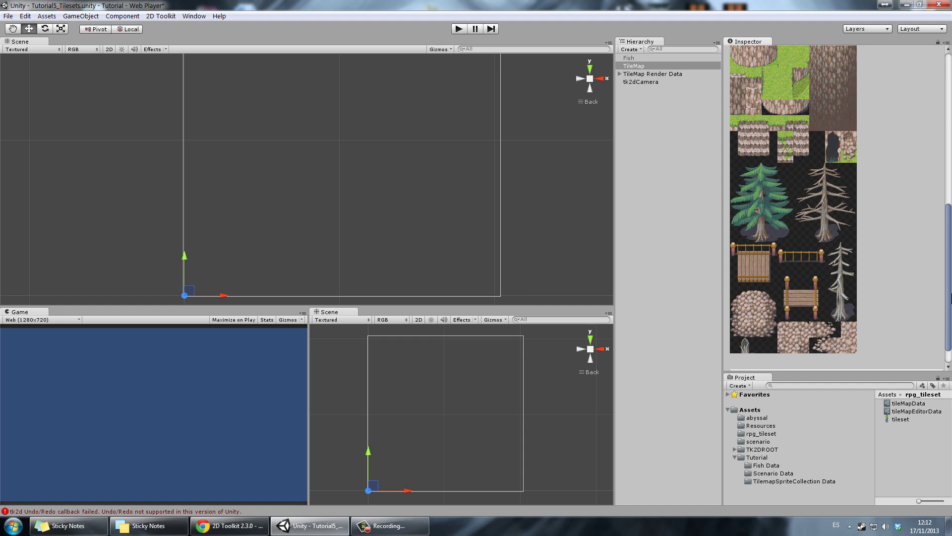
- Expand Import settings, enter Paint mode, and widen the Inspector and Project panels
left_click(843, 346)
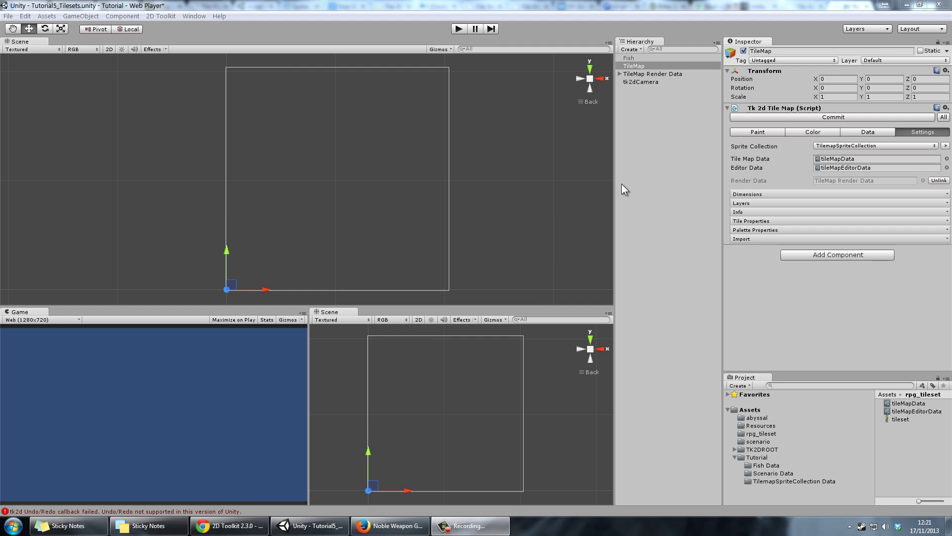
left_click(759, 133)
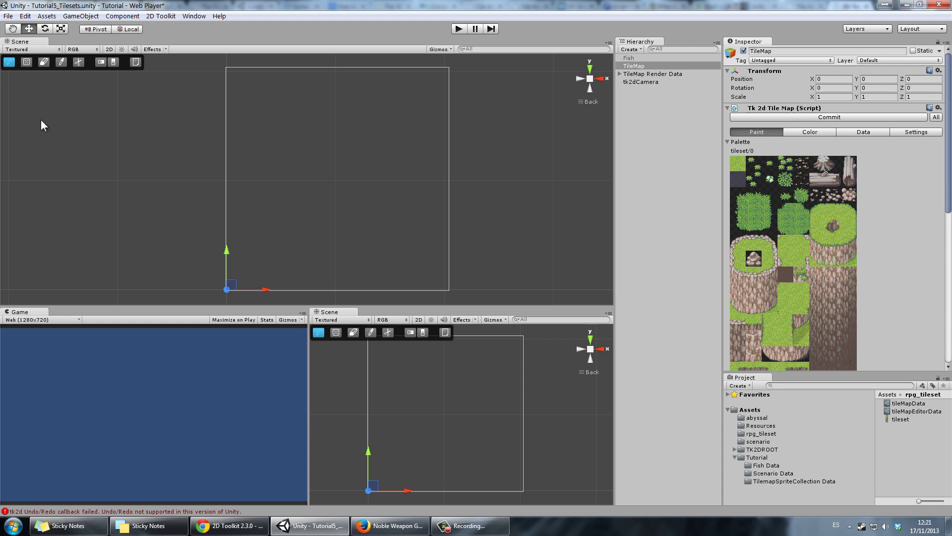
left_click_drag(616, 109, 606, 109)
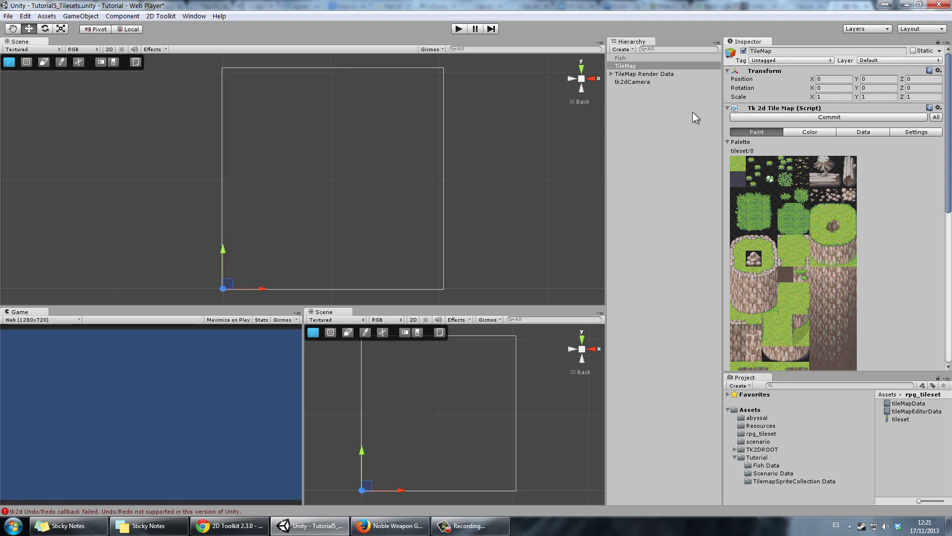
left_click(722, 96)
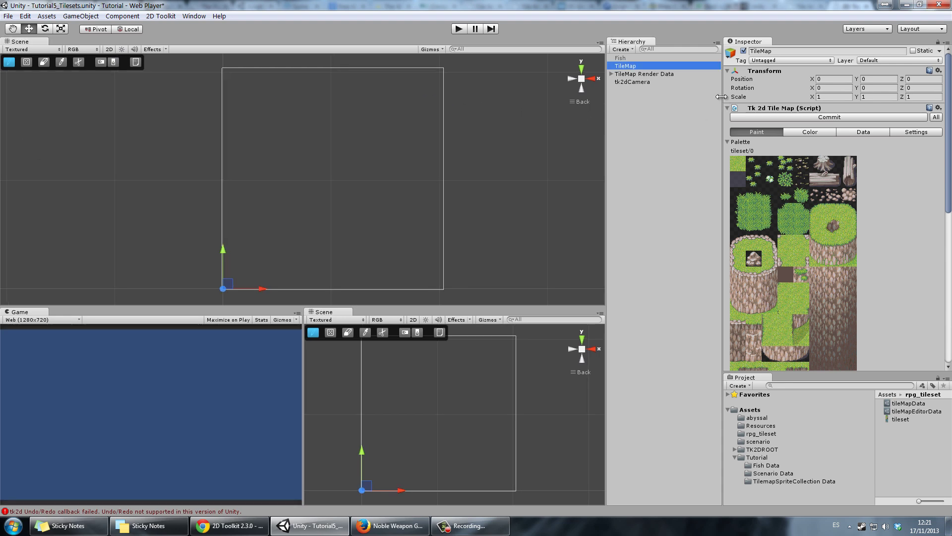
left_click_drag(722, 96, 713, 97)
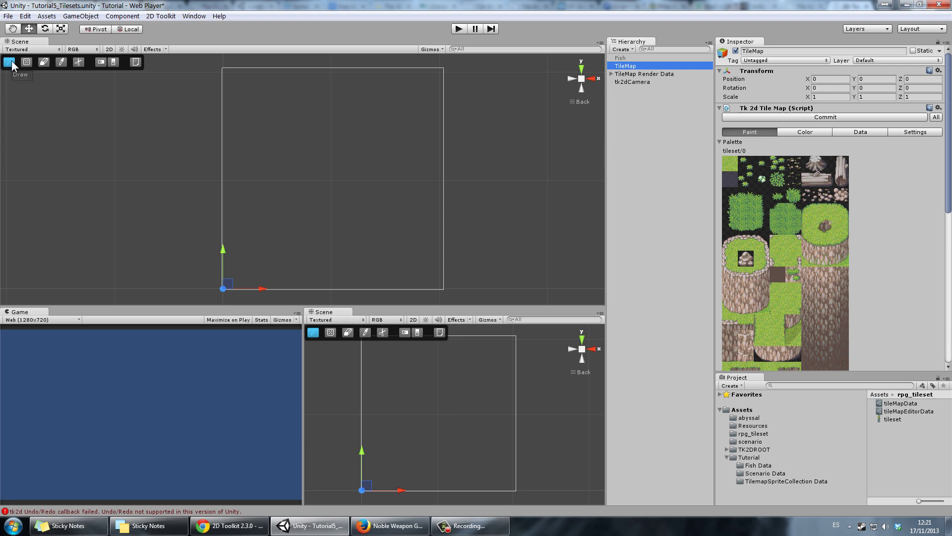
scroll(299, 191, "up", 10)
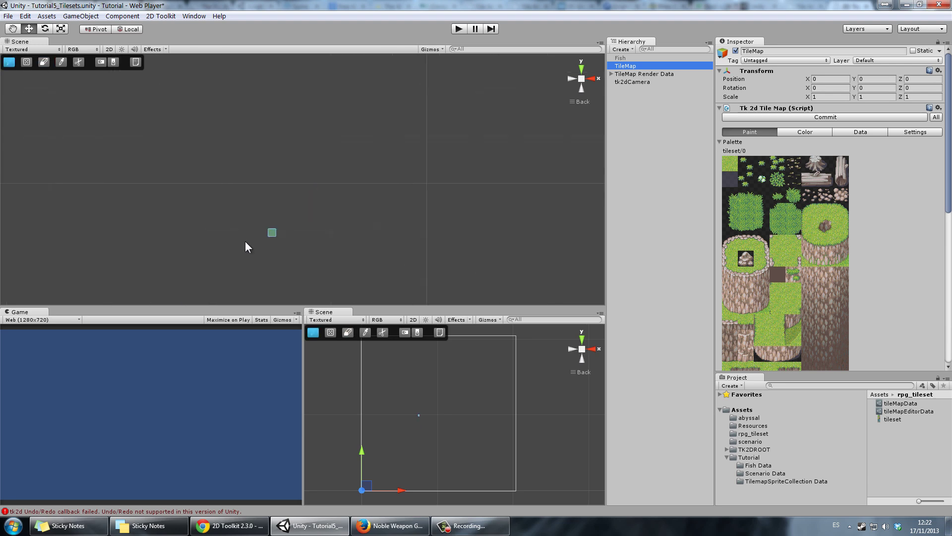
scroll(245, 247, "down", 5)
- Paint a grass rectangle and fill it with bush tiles, including a 5x5 bush block
key("e")
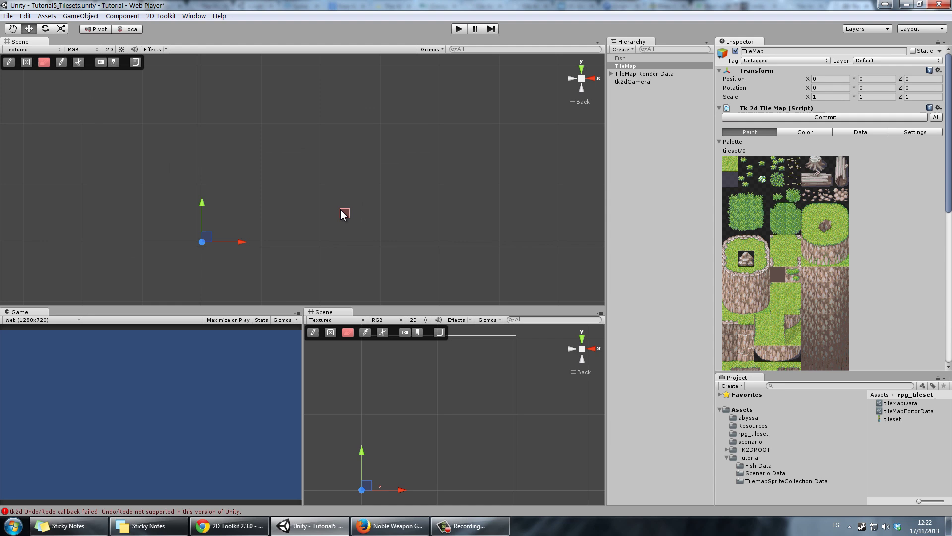
scroll(340, 210, "up", 1)
key("b")
left_click_drag(255, 159, 346, 225)
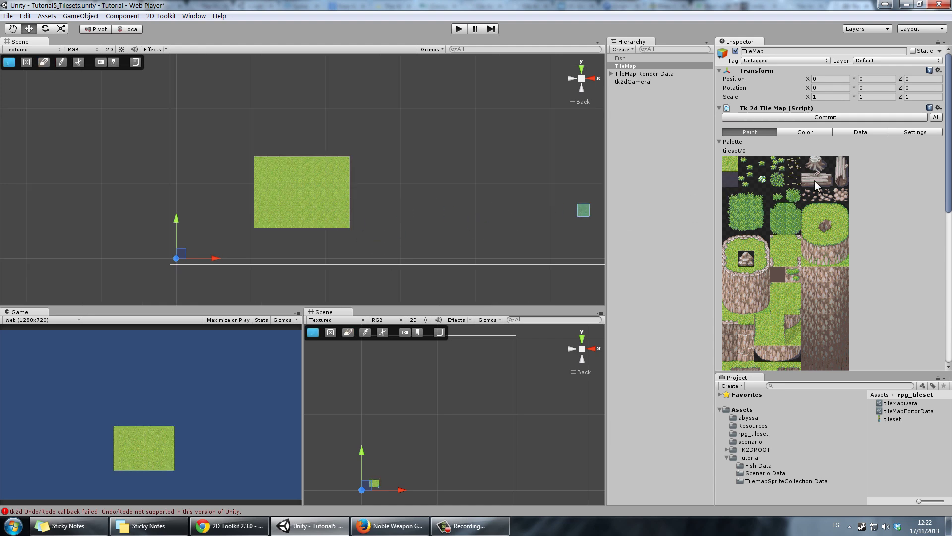
left_click(795, 195)
mouse_move(261, 162)
left_mouse_down()
mouse_move(298, 189)
mouse_move(262, 161)
left_mouse_up()
left_click(273, 163)
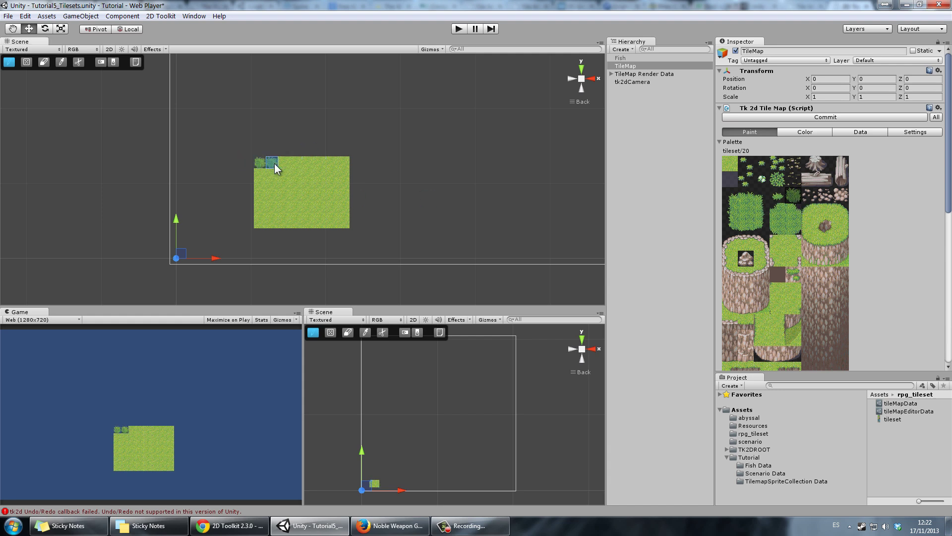
left_click(285, 163)
mouse_move(335, 174)
left_mouse_down()
mouse_move(316, 217)
mouse_move(283, 222)
left_mouse_up()
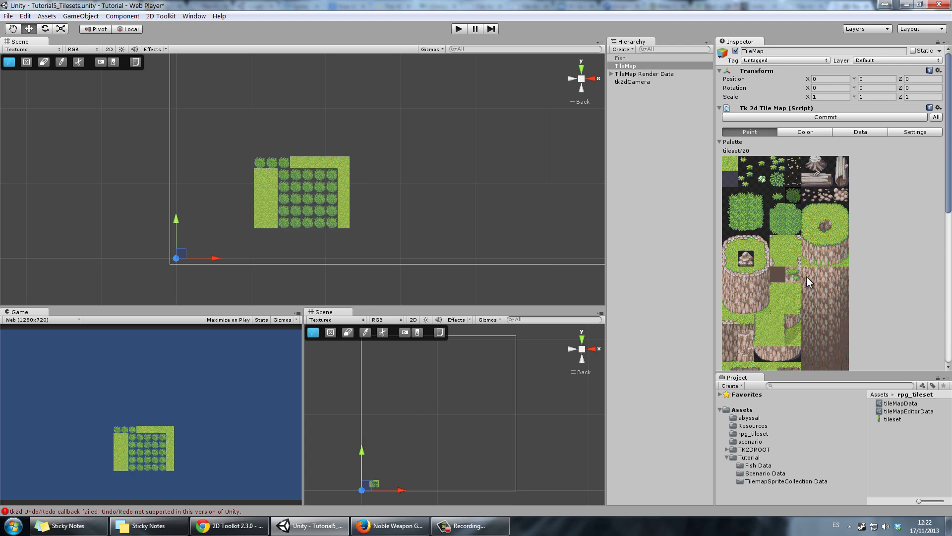
- Stamp three rock columns over the grass and cap each with a grass-topped stump
left_click_drag(808, 272, 844, 360)
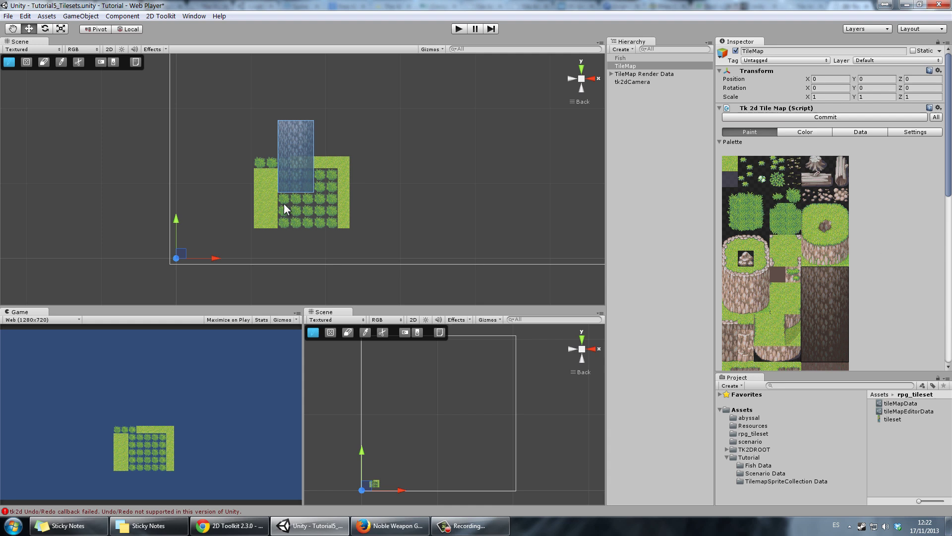
left_click(260, 223)
left_click(313, 210)
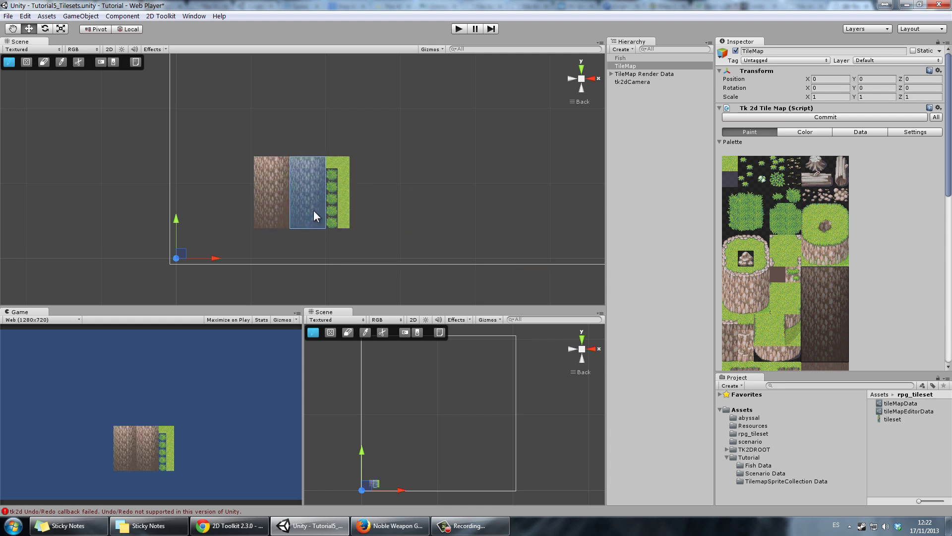
left_click(338, 219)
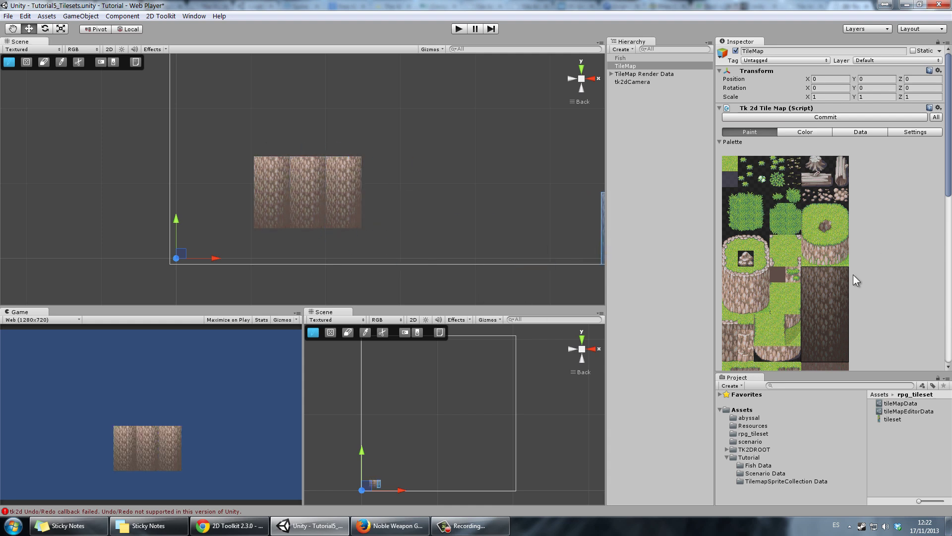
left_click_drag(816, 206, 841, 240)
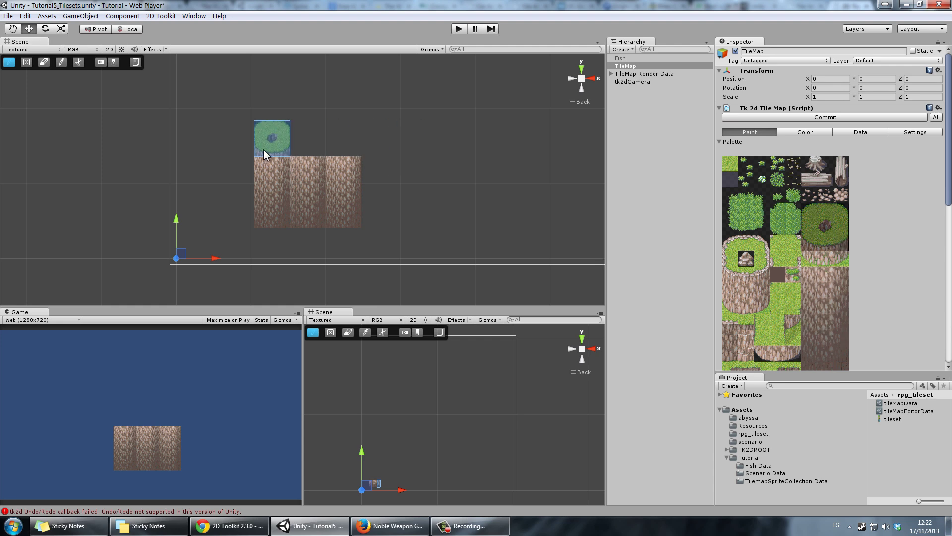
left_click(265, 146)
left_click(303, 149)
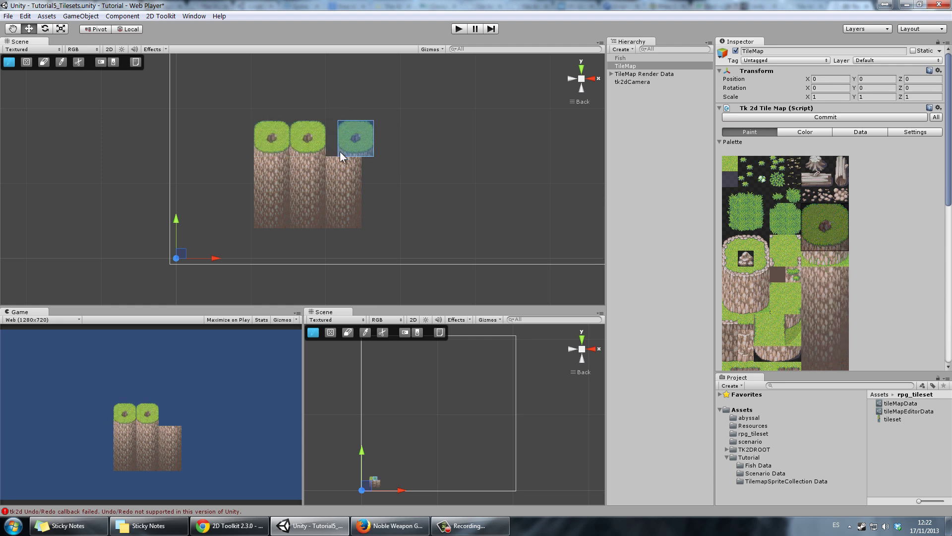
left_click(342, 149)
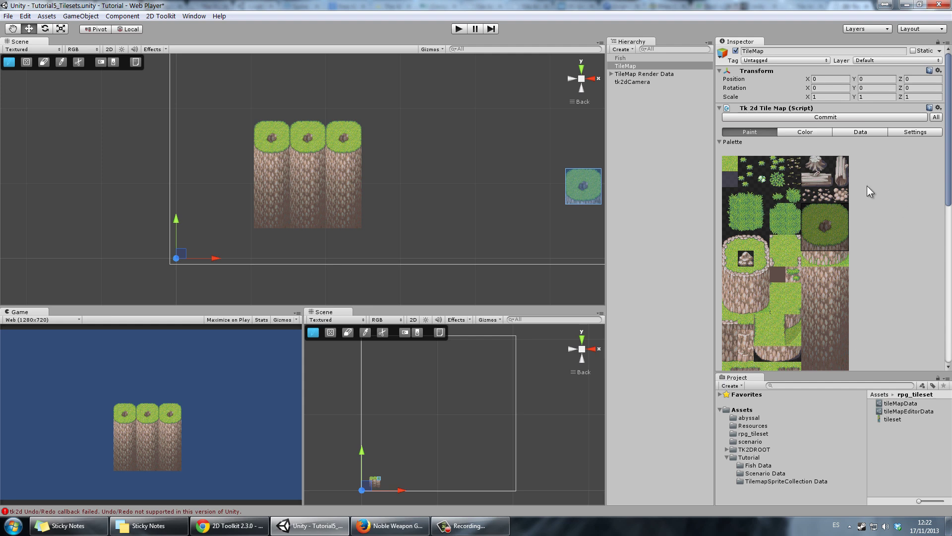
- Paint a grass patch right of the columns with right, bottom and top edge tiles
left_click(745, 212)
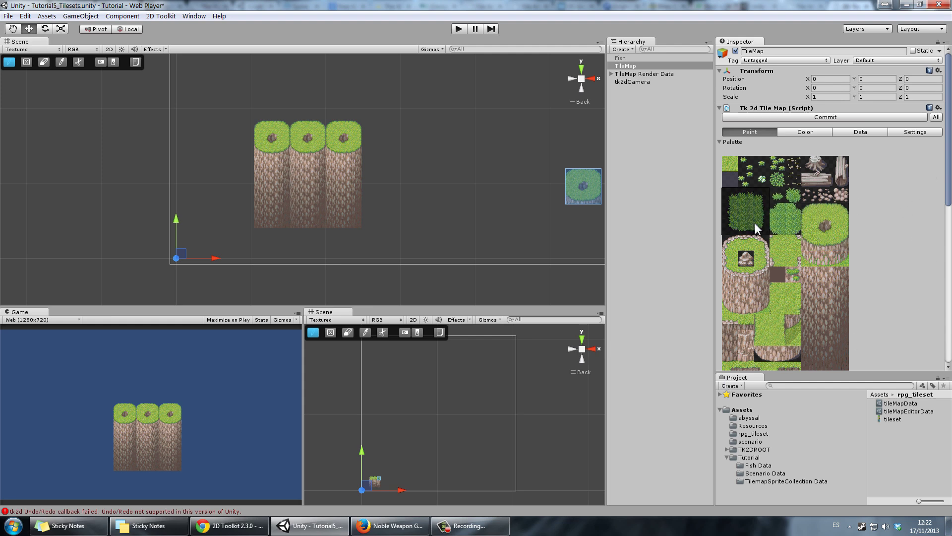
left_click_drag(461, 112, 531, 191)
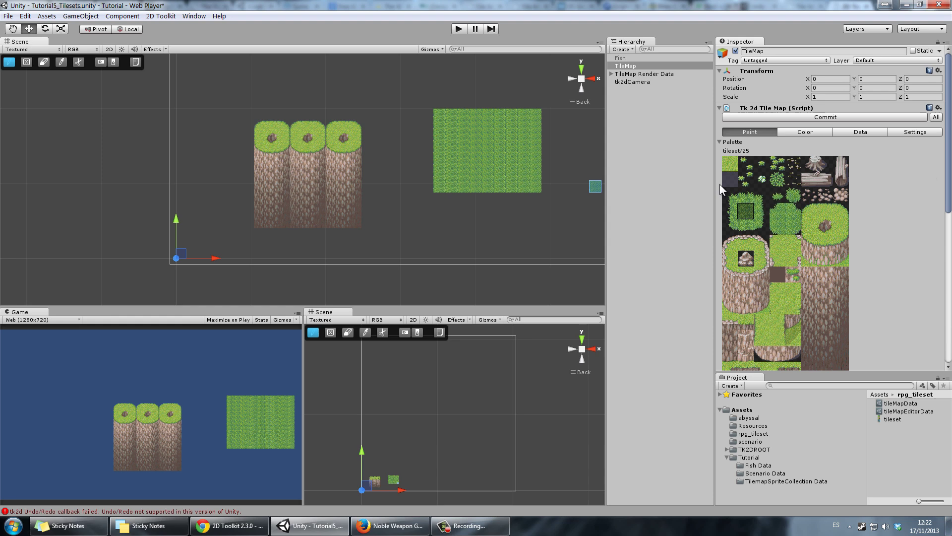
left_click(763, 205)
mouse_move(548, 115)
left_mouse_down()
mouse_move(548, 183)
mouse_move(504, 196)
mouse_move(436, 192)
left_mouse_up()
left_click(746, 225)
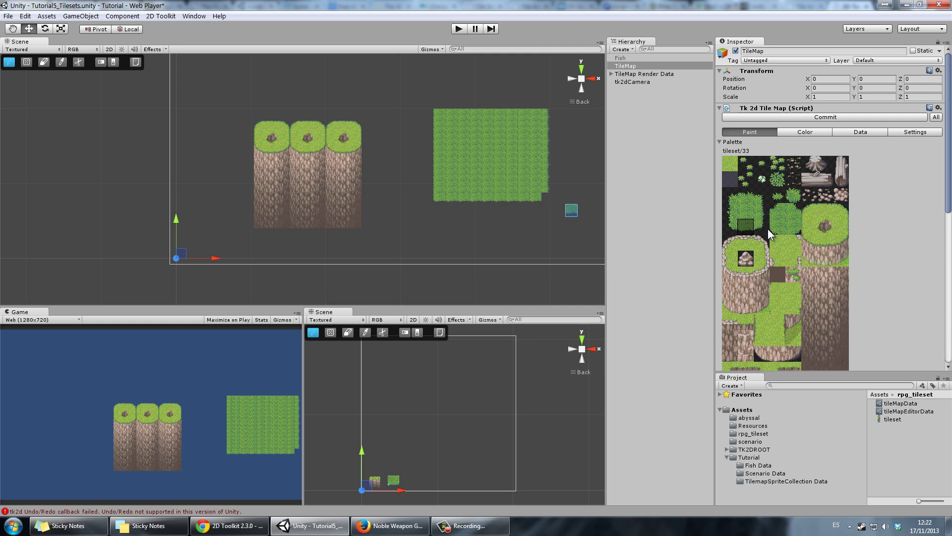
left_click(762, 226)
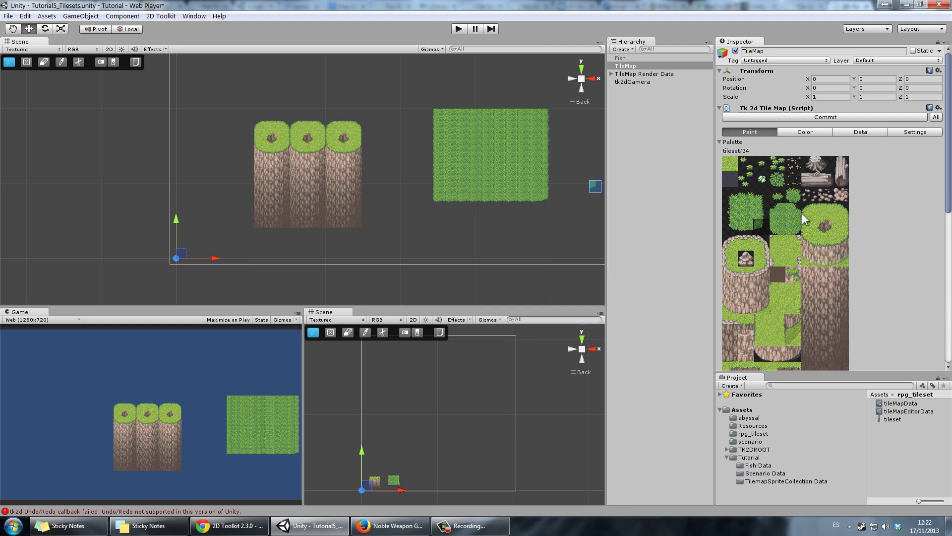
left_click(741, 199)
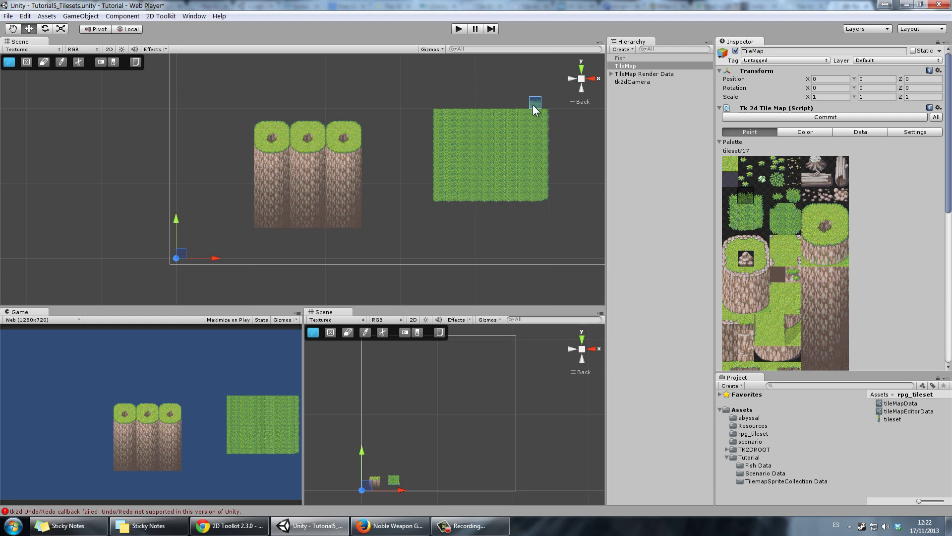
left_click_drag(533, 105, 440, 102)
left_click(763, 195)
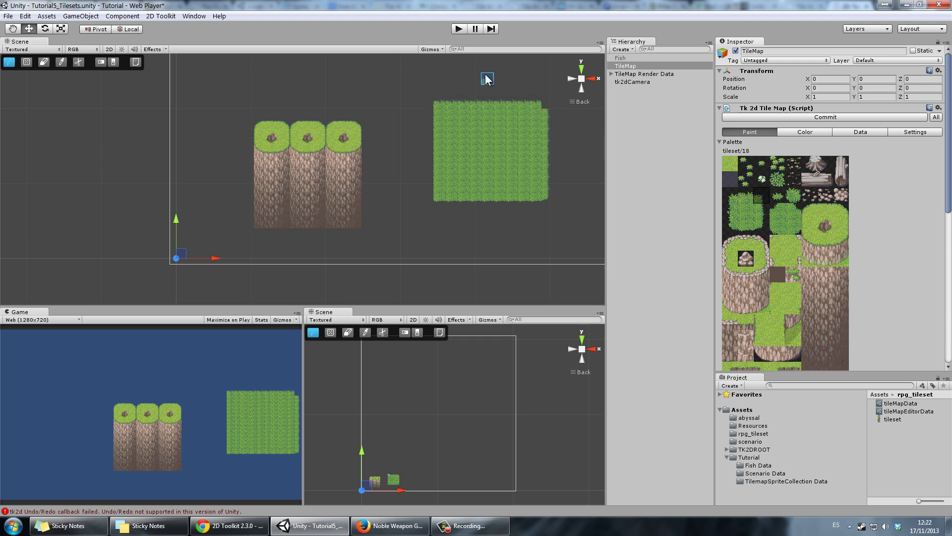
scroll(783, 248, "down", 10)
left_click(27, 61)
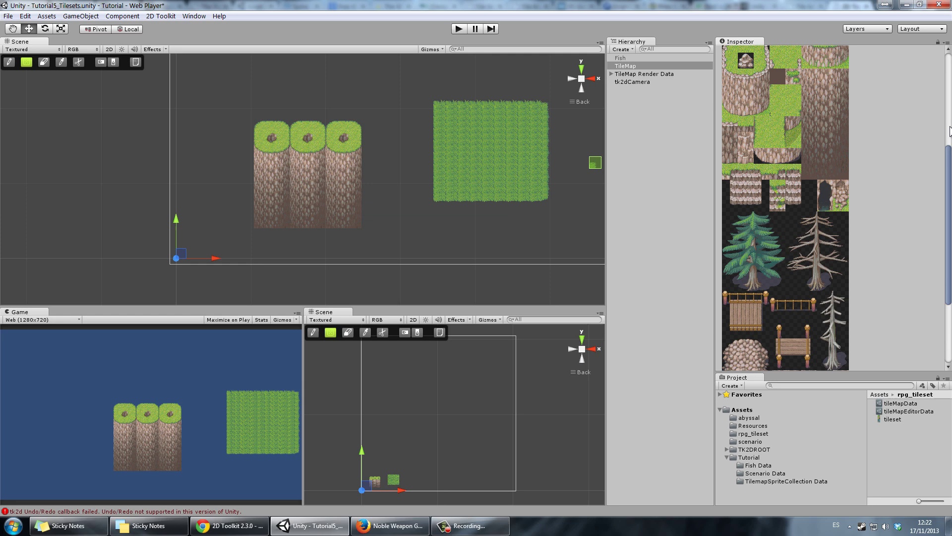
- Fill the grass patch with randomly mixed grass tiles
scroll(951, 131, "up", 5)
left_click(745, 212)
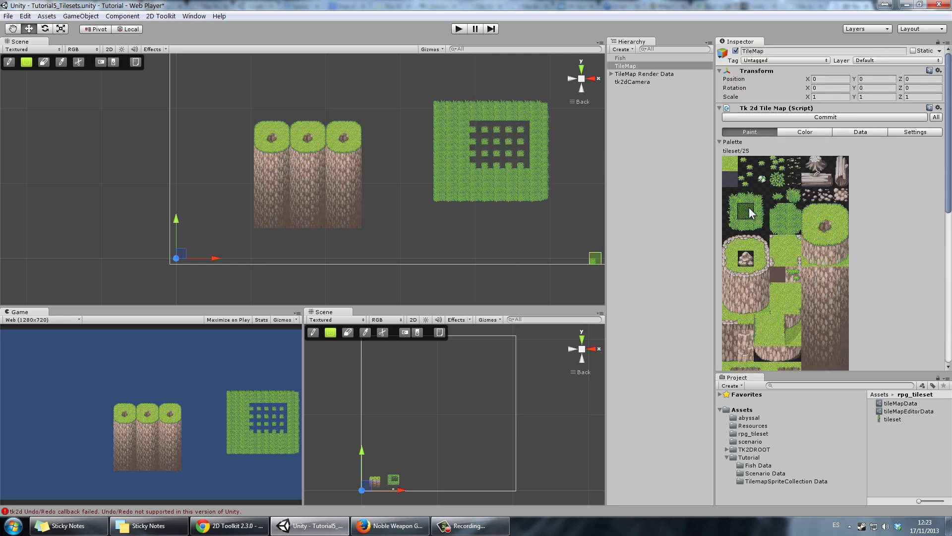
key("e")
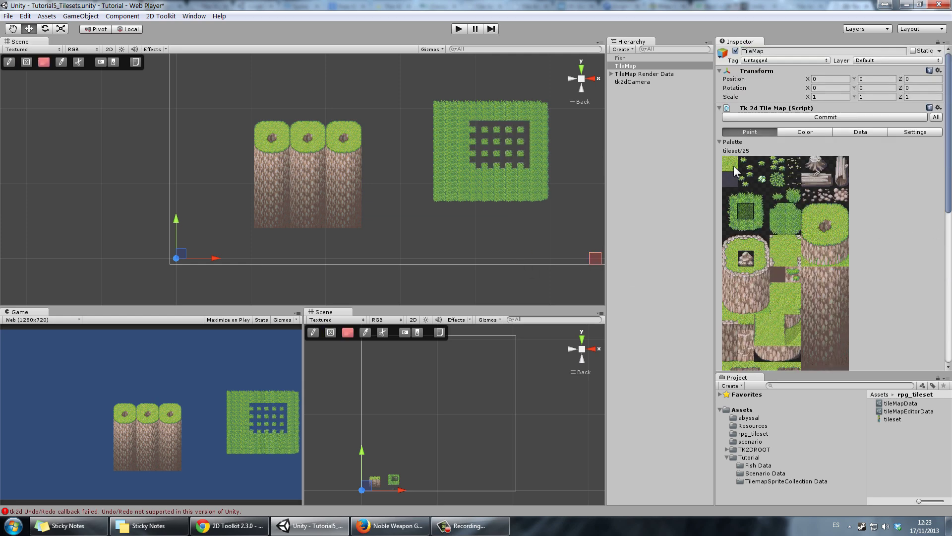
left_click(733, 167)
left_click(790, 221)
scroll(790, 221, "down", 1)
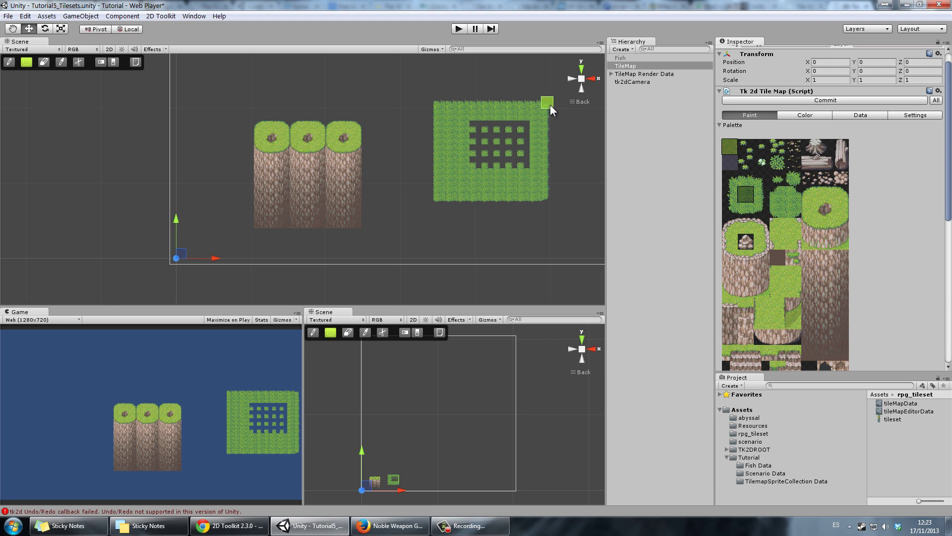
left_click_drag(549, 105, 437, 201)
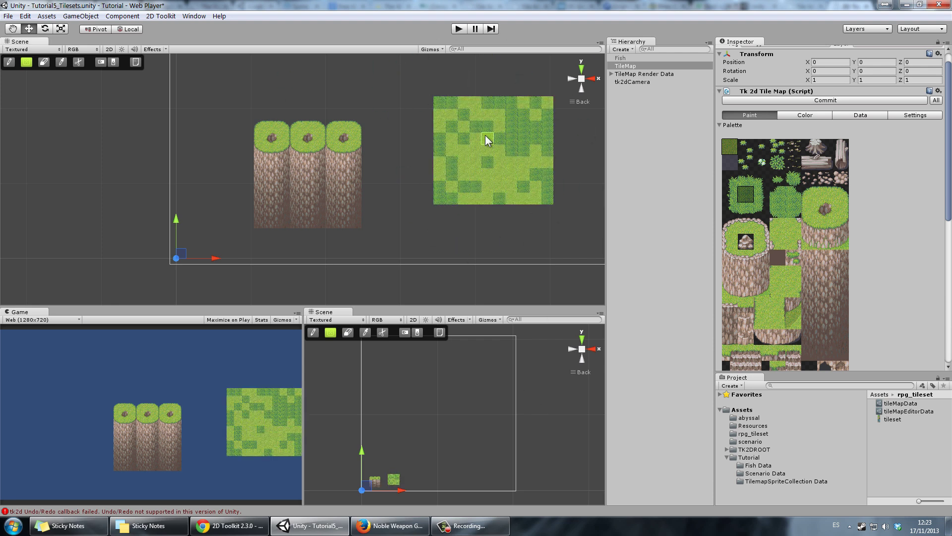
- Paint a large grass rectangle above the patch
scroll(409, 86, "up", 1)
scroll(446, 104, "down", 3)
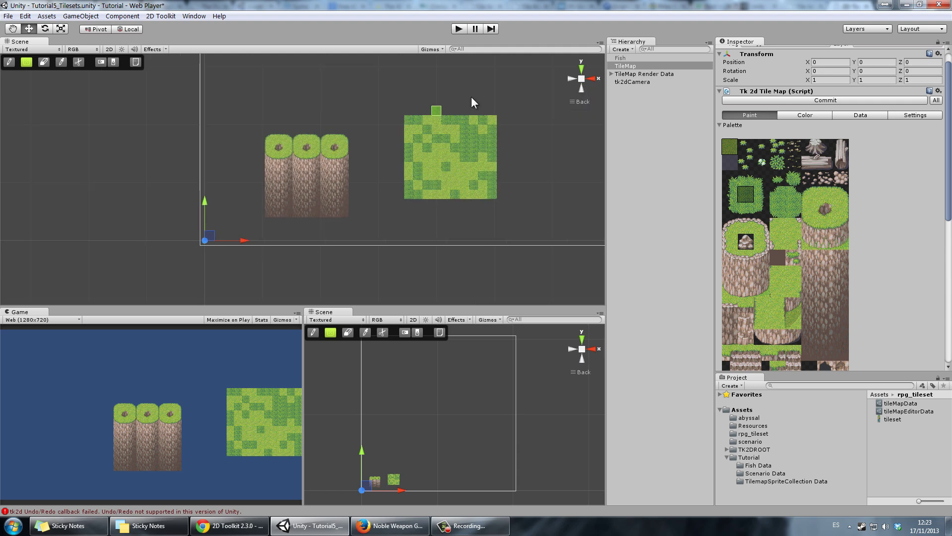
middle_click_drag(471, 96, 422, 167)
left_click_drag(297, 66, 496, 179)
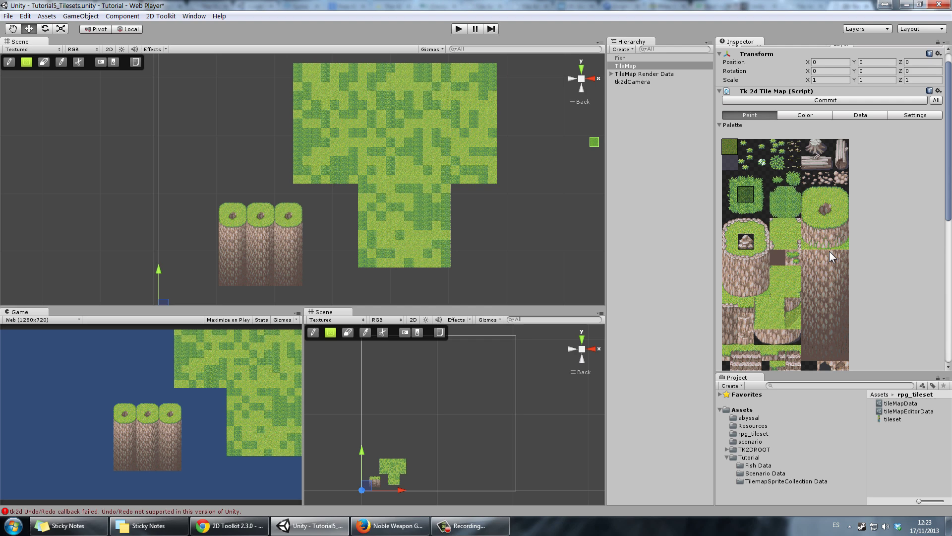
- Refill the upper grass area with the grass-and-stump tile using the Rect tool
left_click(825, 210)
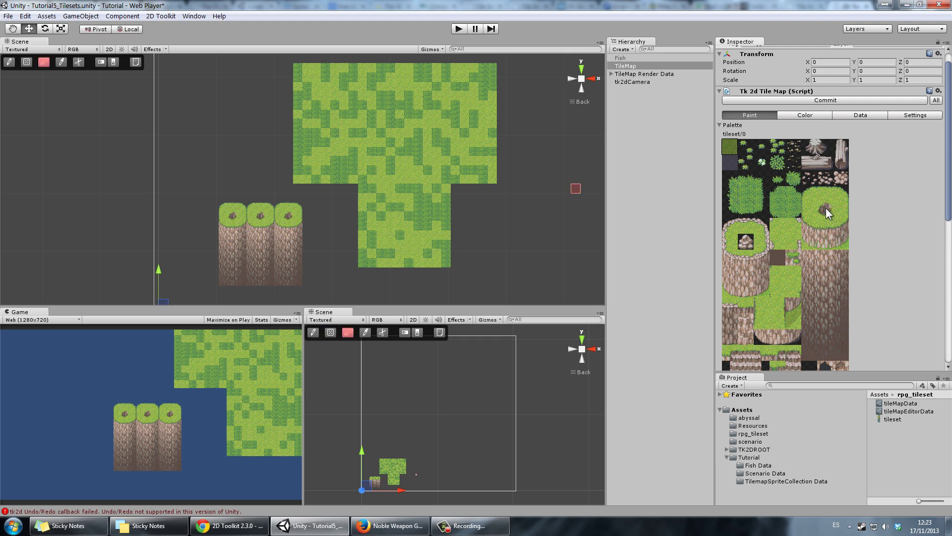
key("r")
mouse_move(298, 70)
left_mouse_down()
mouse_move(516, 198)
mouse_move(477, 172)
mouse_move(490, 177)
left_mouse_up()
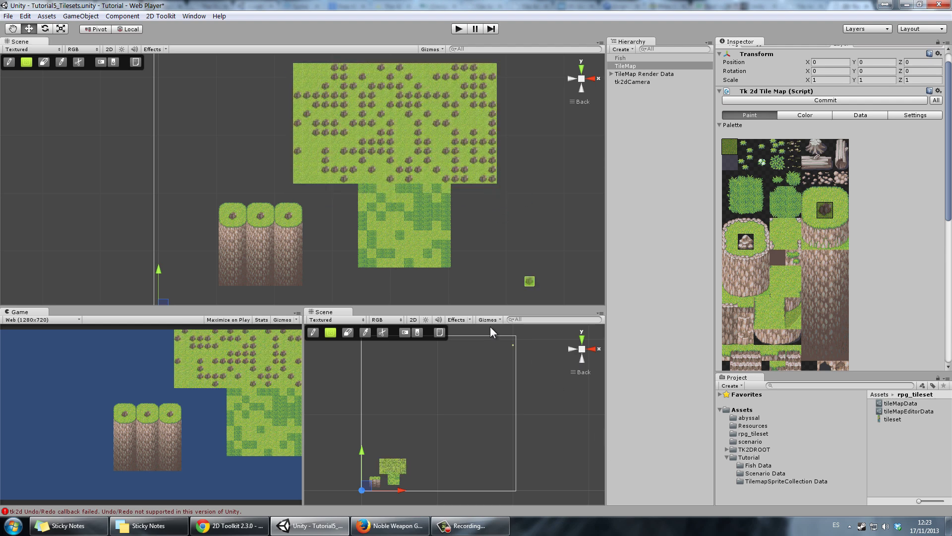
scroll(436, 254, "up", 5)
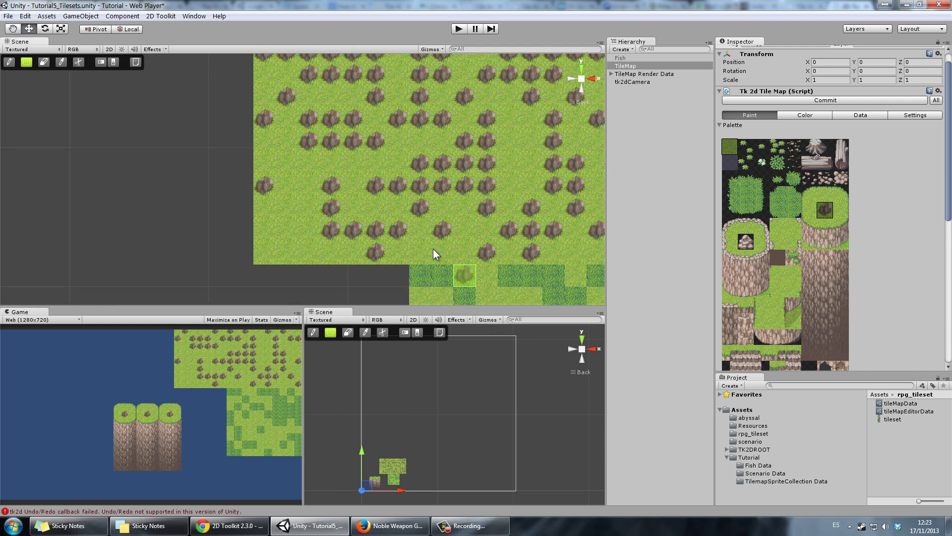
middle_click_drag(433, 248, 240, 215)
scroll(316, 166, "down", 5)
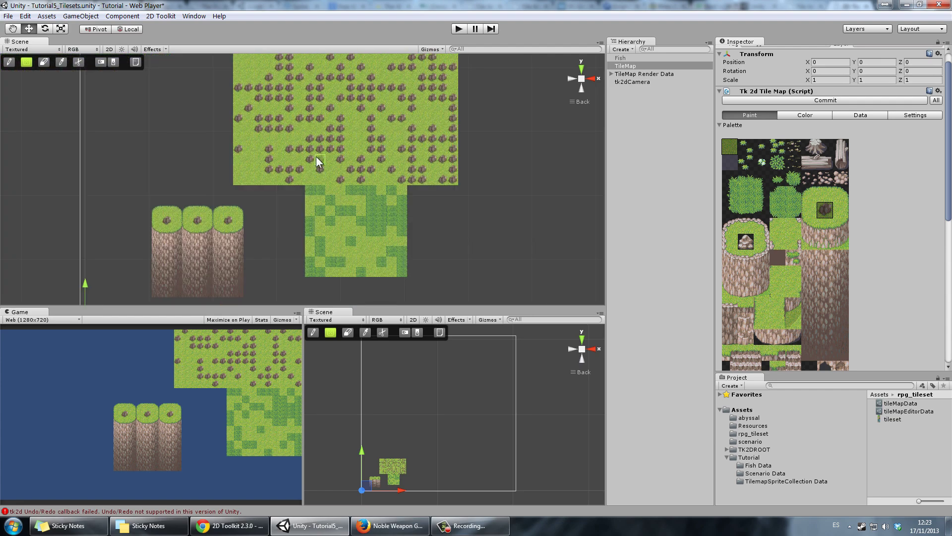
mouse_move(362, 160)
middle_mouse_down()
mouse_move(349, 139)
mouse_move(350, 151)
middle_mouse_up()
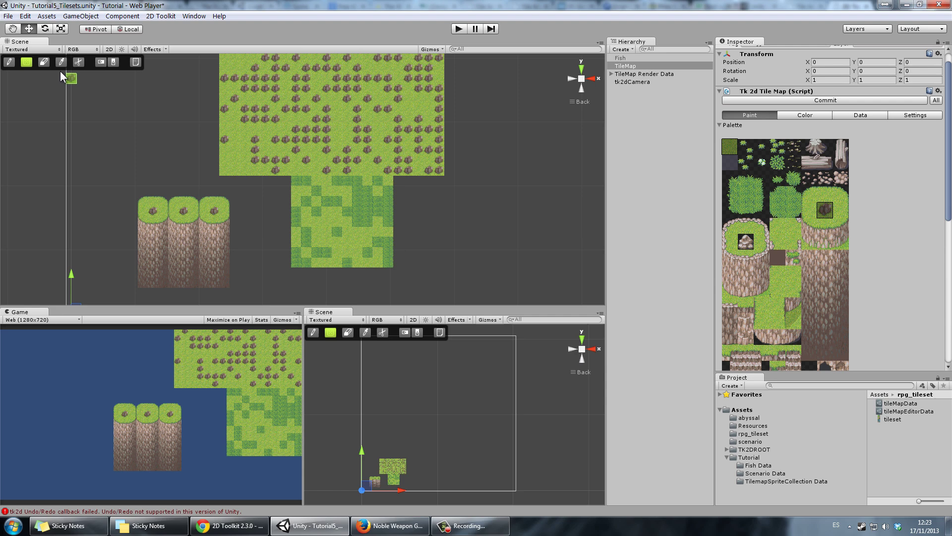
- Erase the whole upper grass area and clear the checkered block's top rows to a low strip
left_click(47, 60)
middle_click_drag(332, 102, 329, 137)
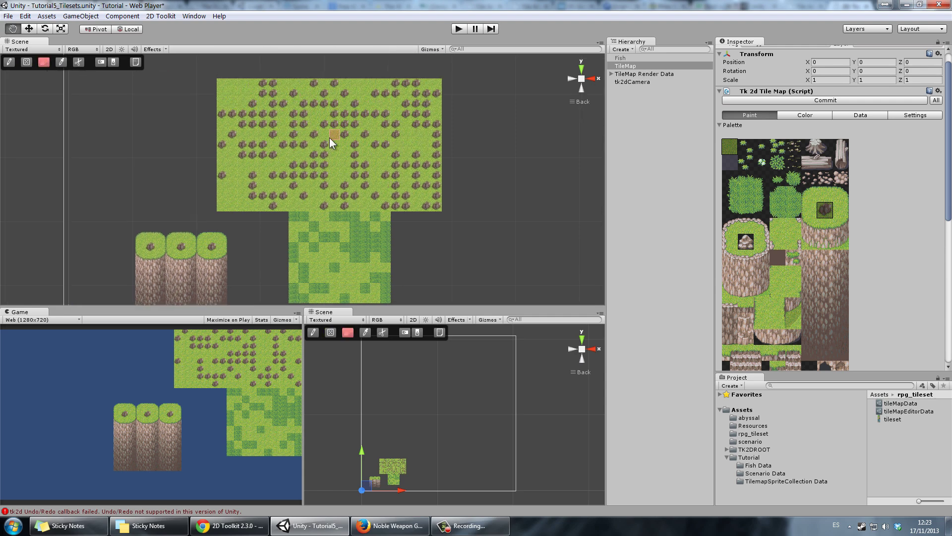
mouse_move(219, 81)
left_mouse_down()
mouse_move(472, 219)
mouse_move(440, 210)
left_mouse_up()
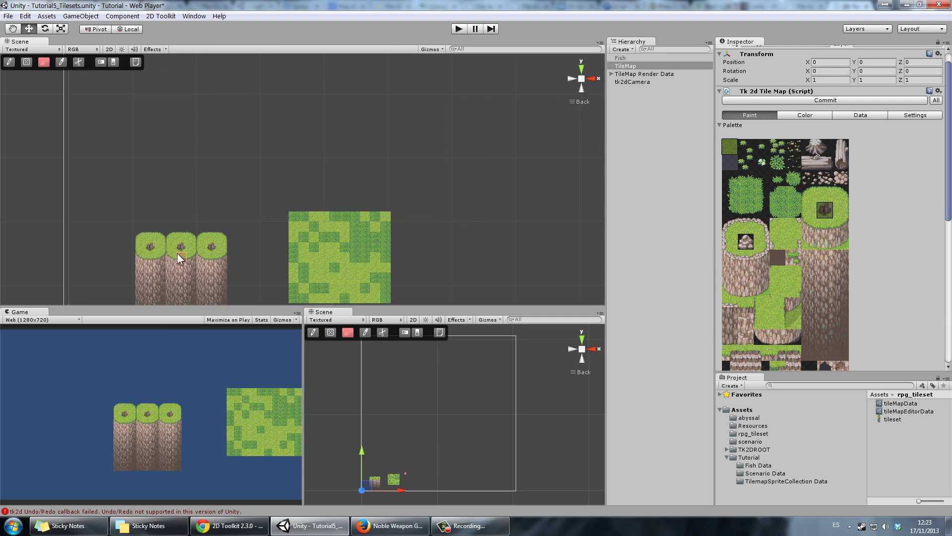
left_click(8, 63)
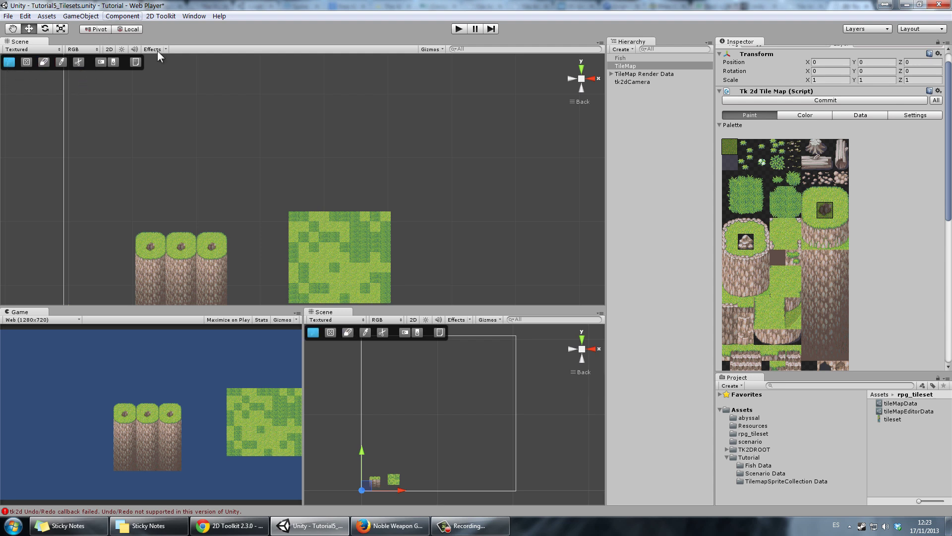
left_click_drag(293, 213, 389, 255)
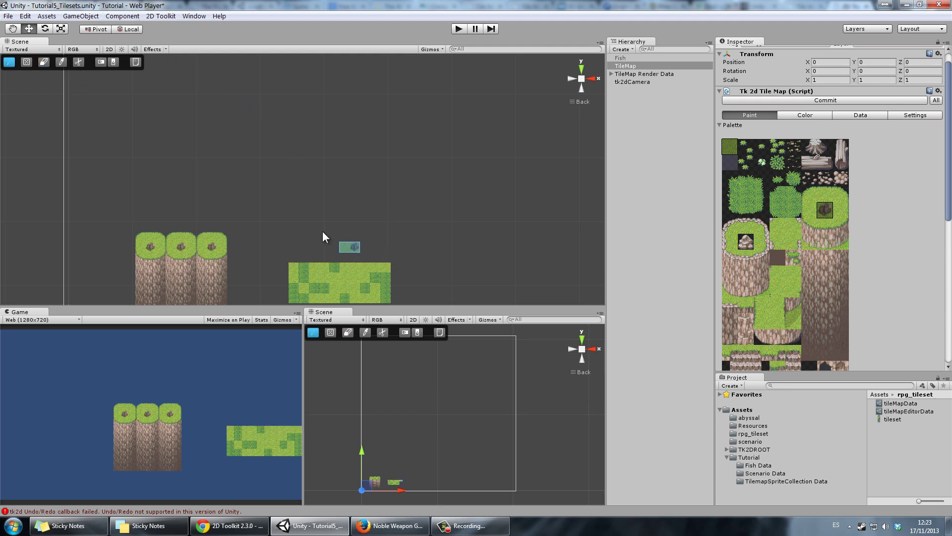
- Eyedrop the stump tile and paint three stumps along the grass strip
left_click(60, 63)
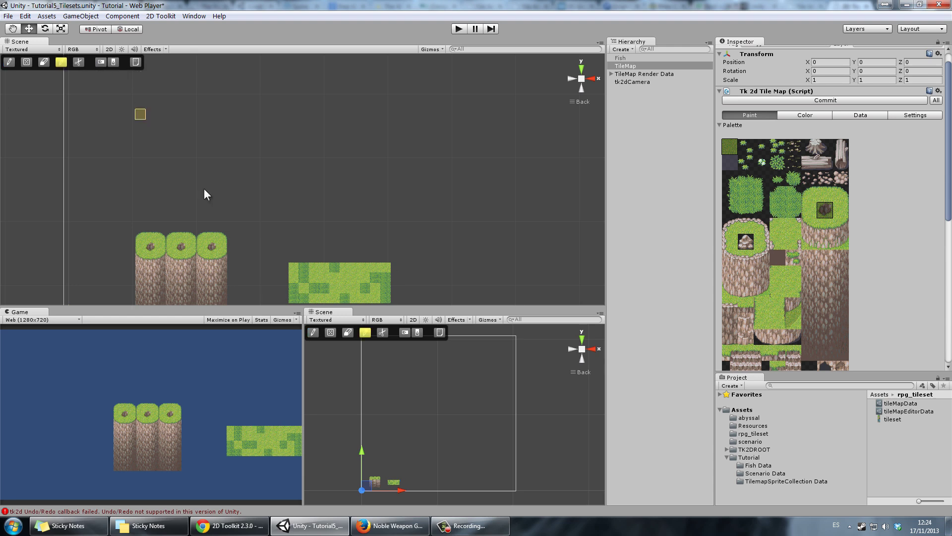
left_click(213, 246)
left_click(354, 278)
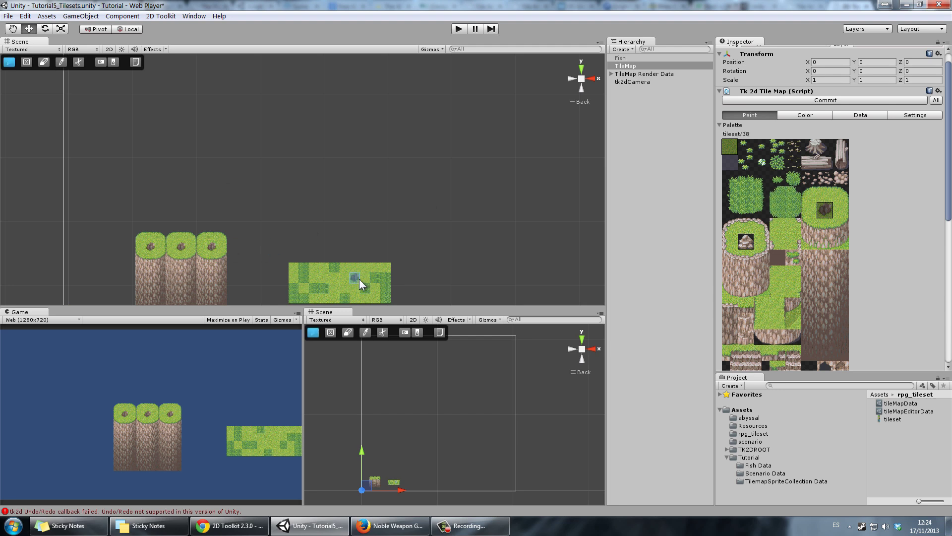
left_click(386, 278)
left_click(324, 278)
- Eyedrop the grassy stump-top tile and paint one floating above the strip
left_click(65, 67)
left_click(204, 260)
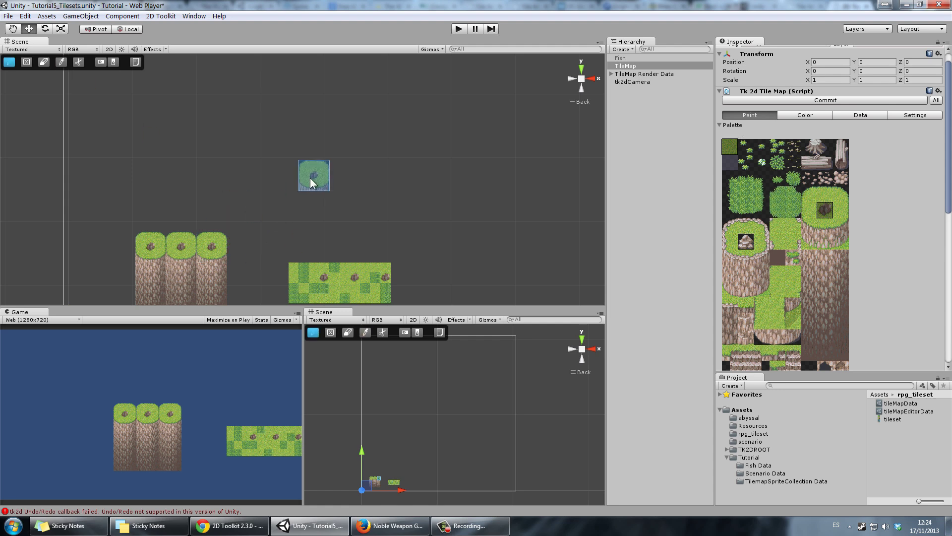
left_click(324, 166)
- Cut the rightmost pillar's grass top and paste it beside the floating tile
left_click(78, 63)
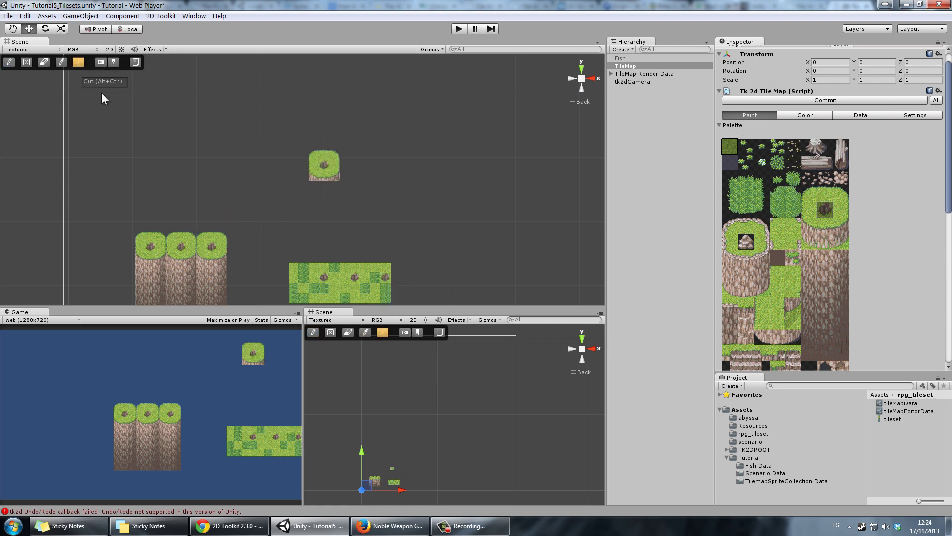
left_click(202, 256)
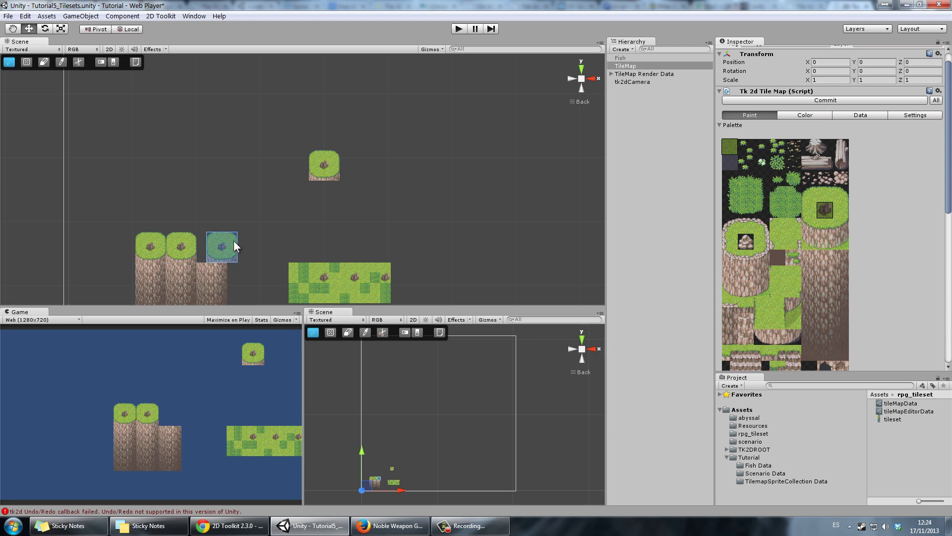
left_click(342, 173)
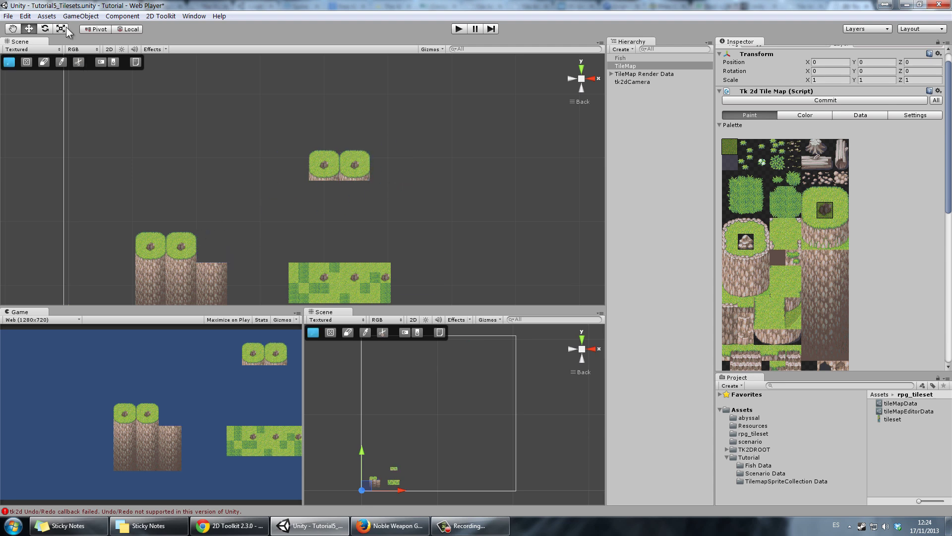
- Paint a horizontally mirrored stump tile at the floating row's right end
left_click(101, 63)
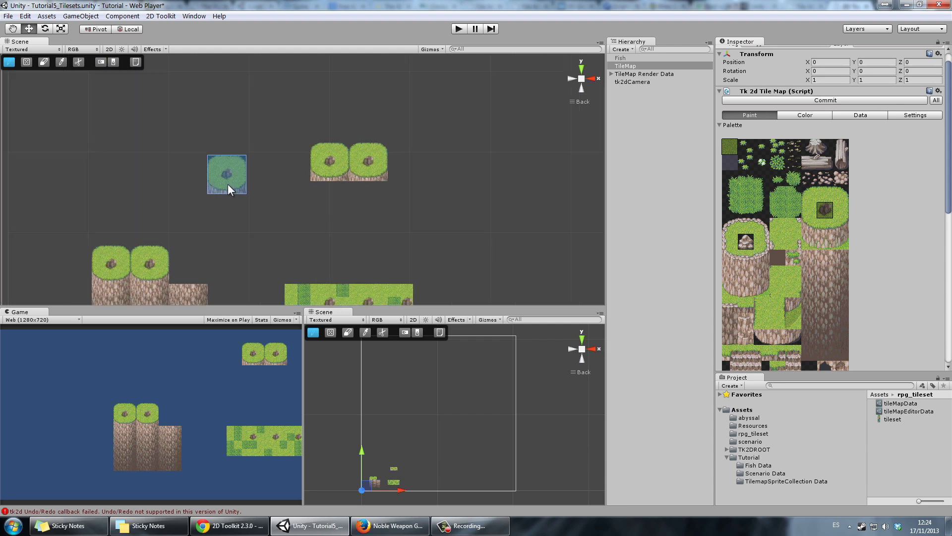
scroll(228, 184, "up", 6)
middle_click_drag(263, 229, 241, 238)
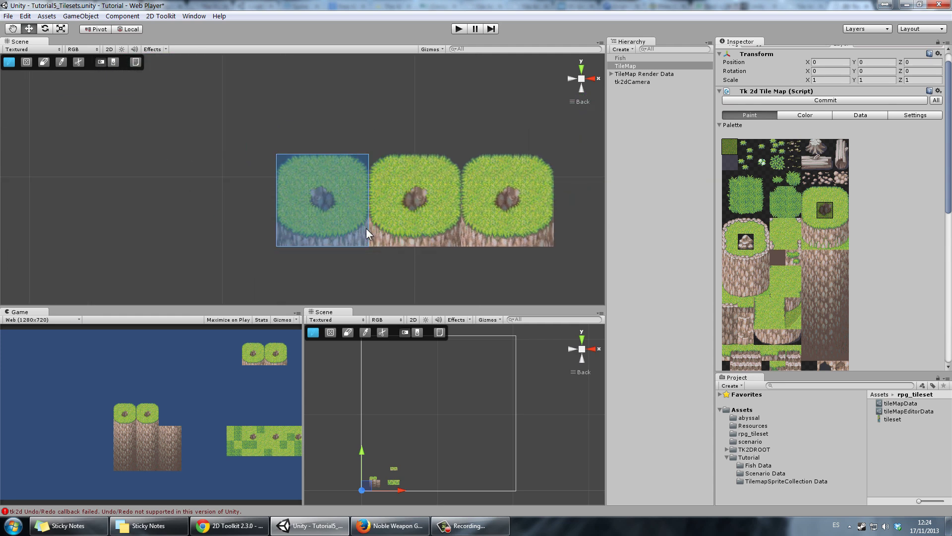
left_click(366, 228)
- Paint an upside-down tile left of the row and open the scratchpad
left_click(113, 62)
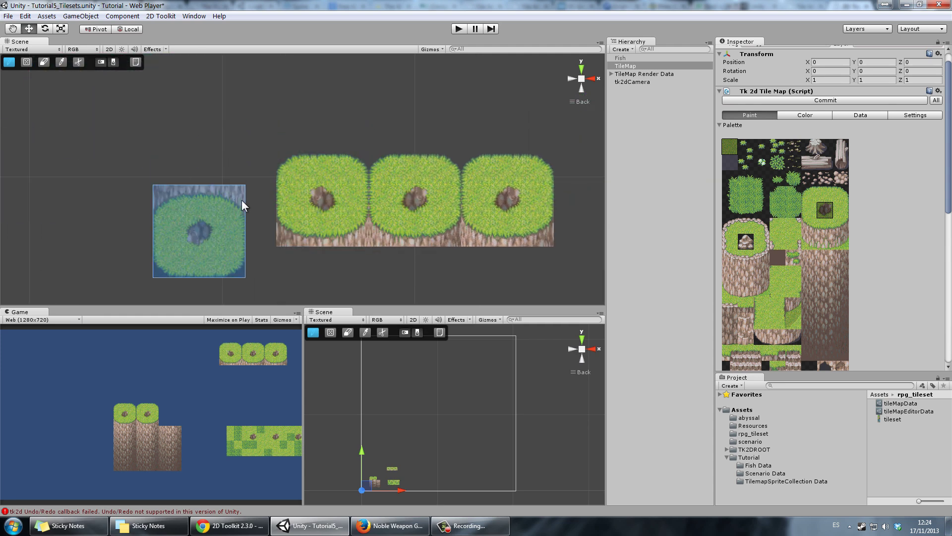
left_click(255, 176)
scroll(262, 238, "down", 5)
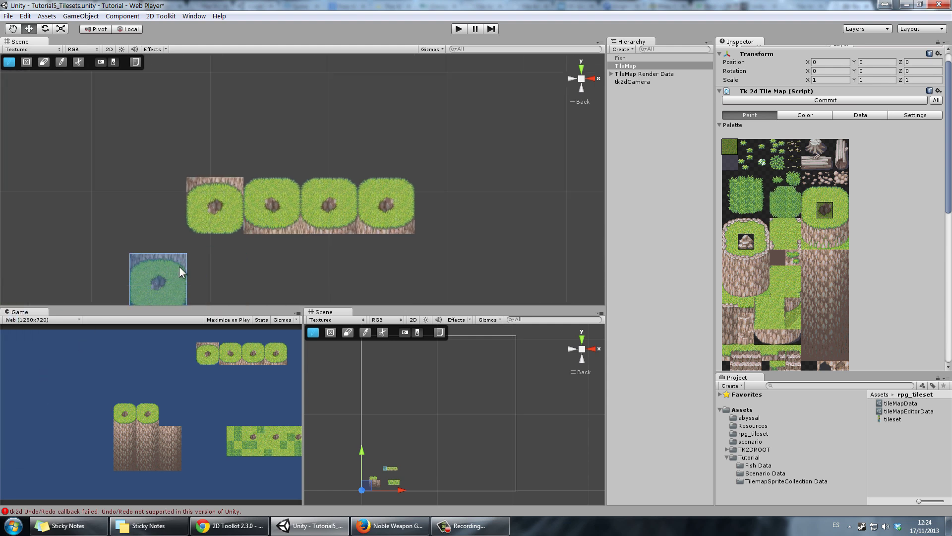
middle_click_drag(181, 267, 136, 279)
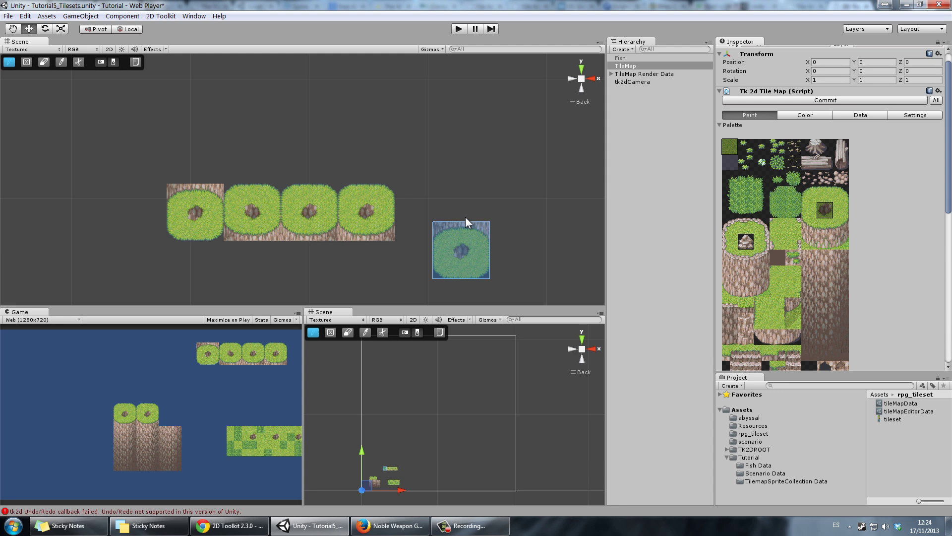
left_click(137, 63)
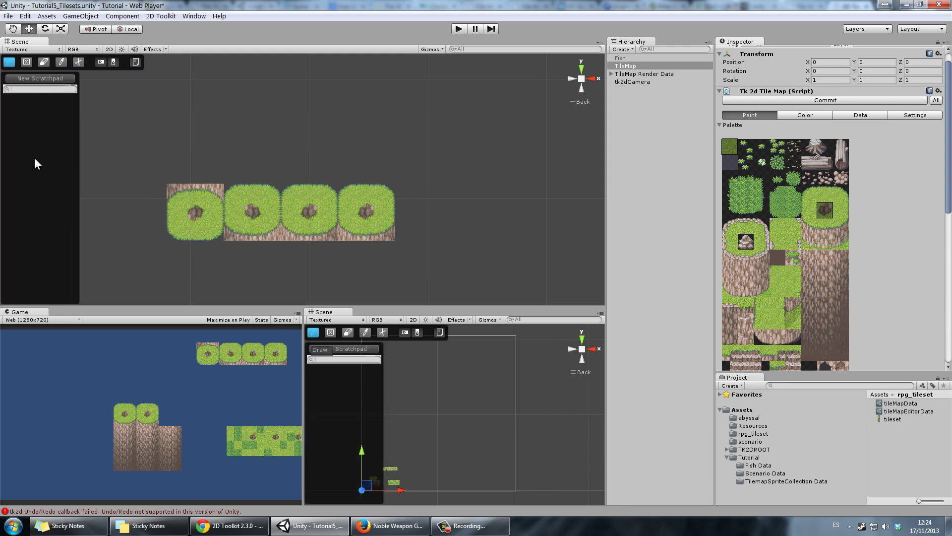
- Create a new scratchpad and paint three grass tiles onto it
left_click(23, 78)
left_click(107, 88)
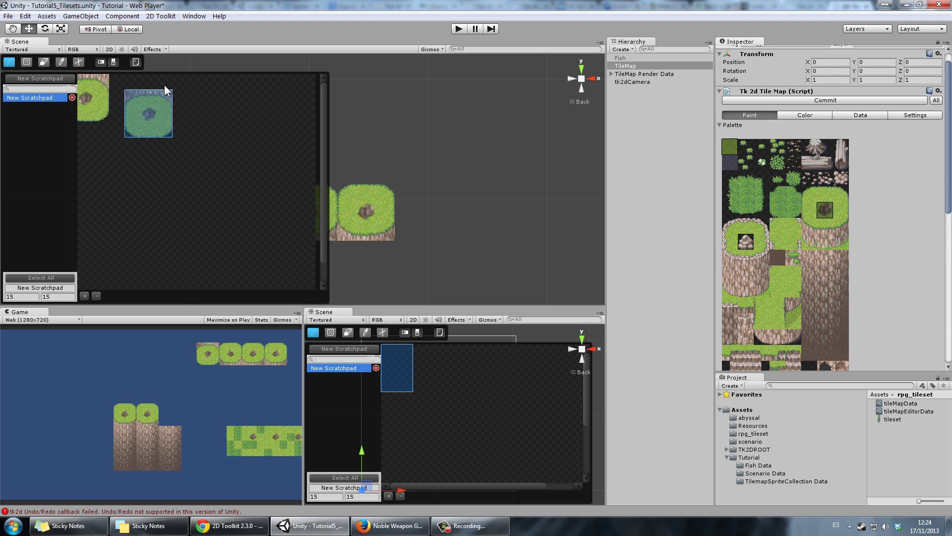
left_click(197, 113)
left_click(276, 113)
- Pick the middle scratchpad tile and paint it into the level above the platforms
key("ctrl")
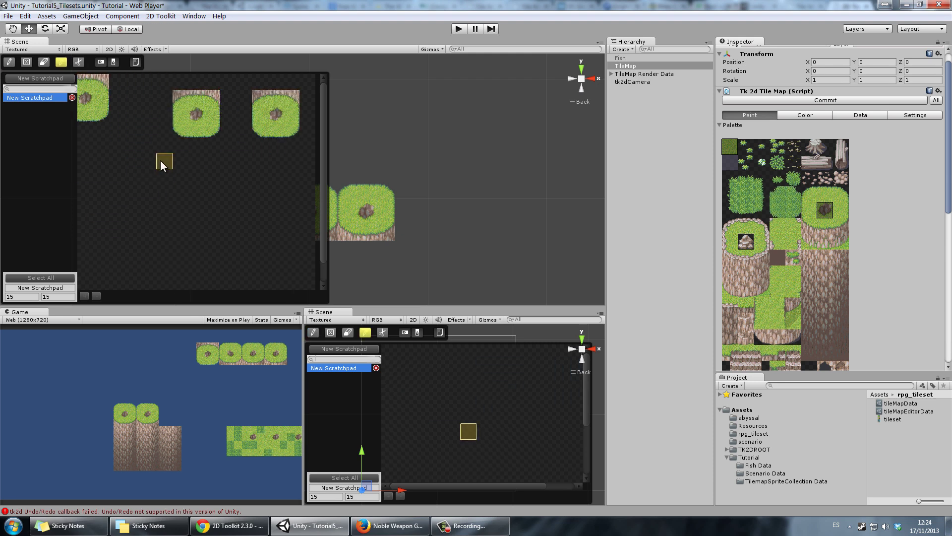
left_click(208, 99, "ctrl")
left_click(478, 144)
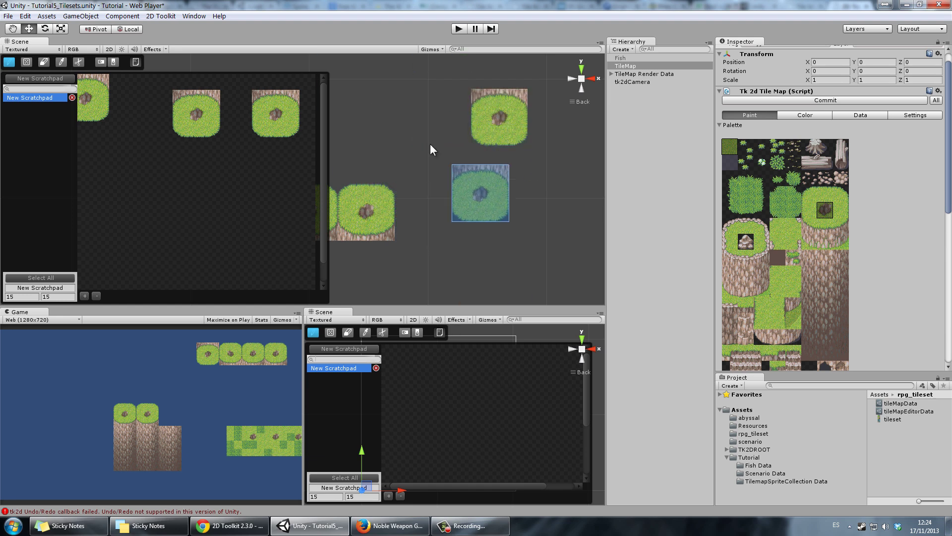
middle_click_drag(474, 174, 486, 177)
scroll(508, 211, "down", 5)
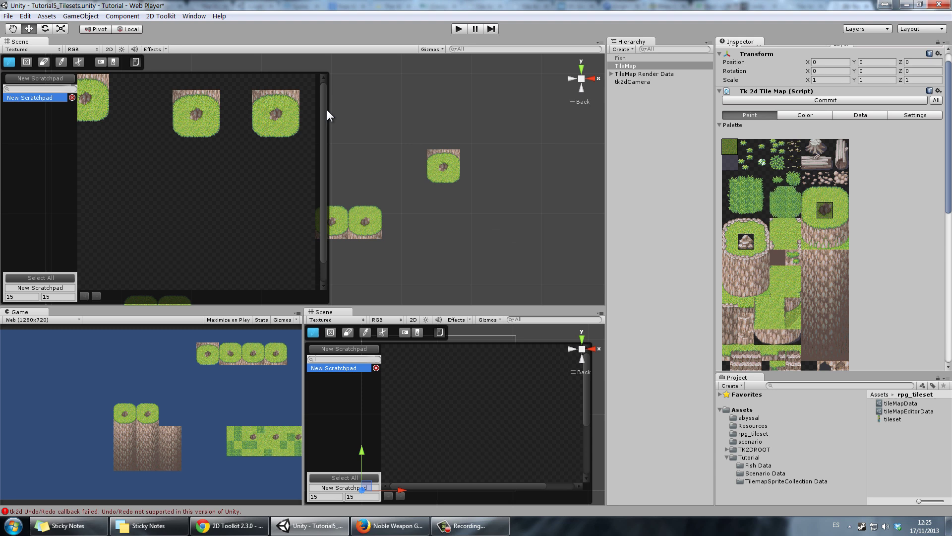
scroll(323, 165, "down", 2)
scroll(322, 165, "up", 2)
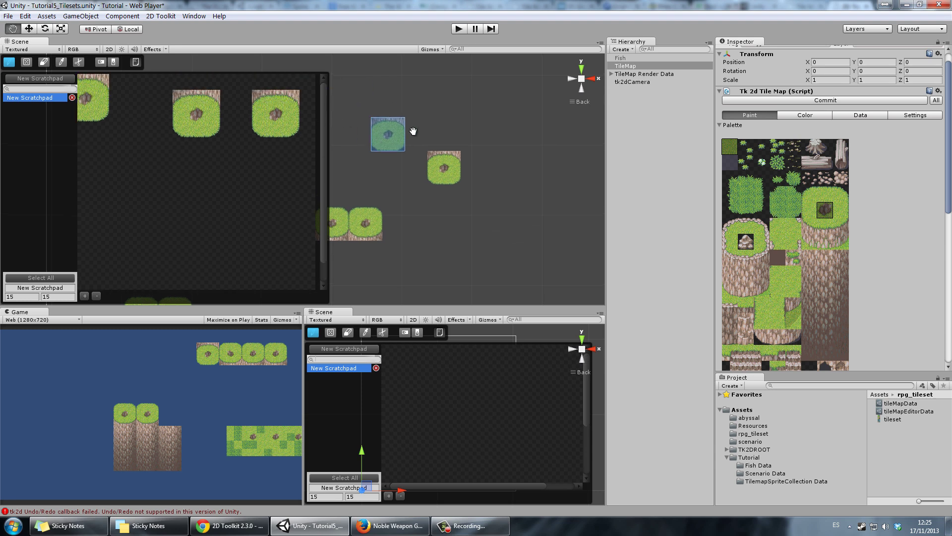
scroll(448, 156, "down", 2)
middle_click_drag(448, 156, 520, 124)
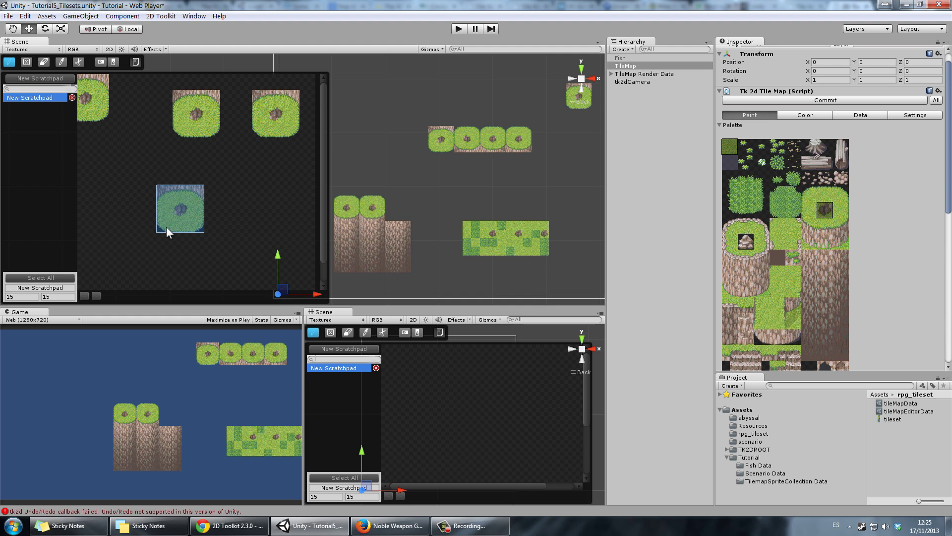
- Paint the fallen log tile onto the grass tilemap
scroll(397, 209, "up", 5)
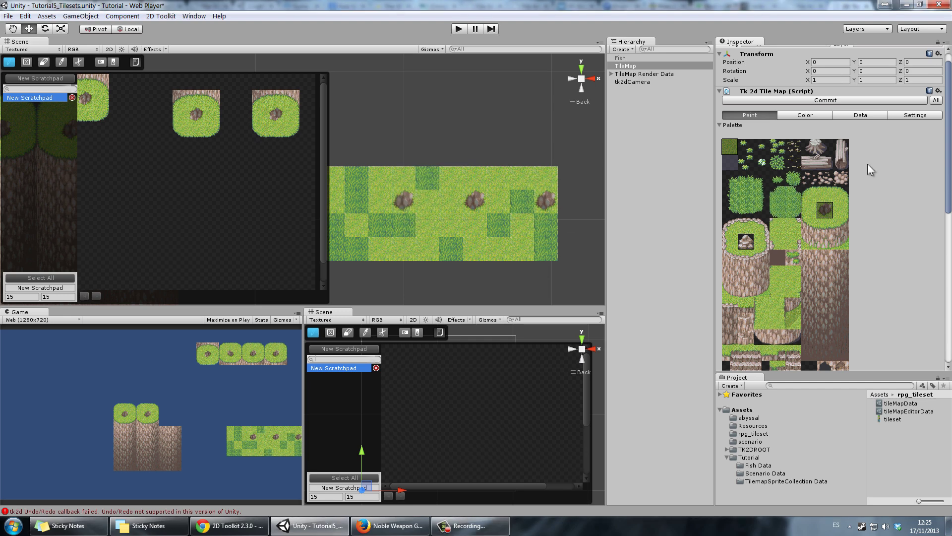
scroll(850, 179, "up", 1)
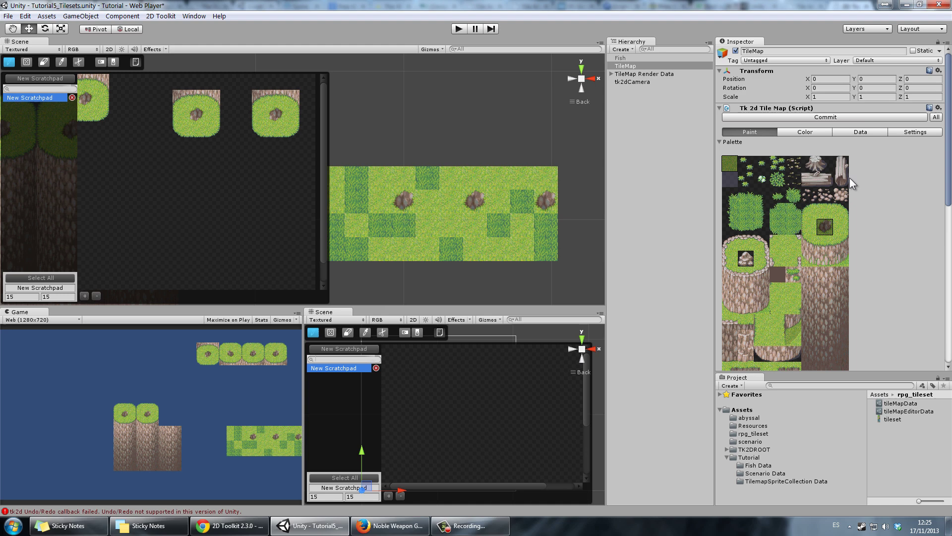
left_click(808, 181)
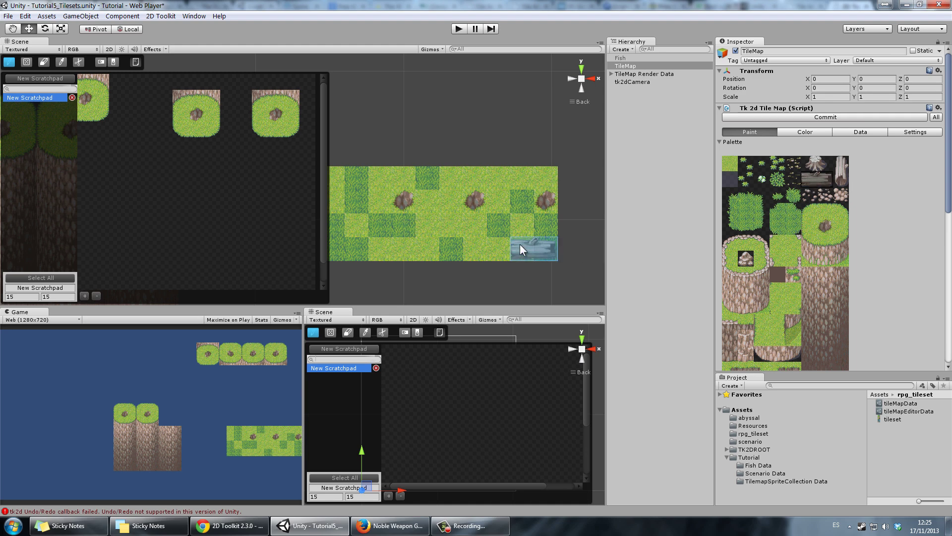
scroll(452, 216, "up", 5)
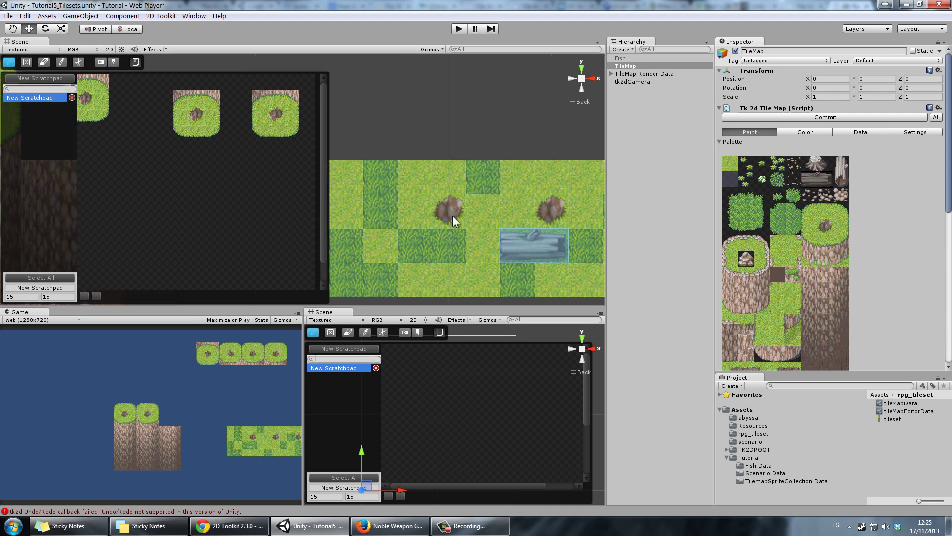
middle_click_drag(467, 252, 406, 230)
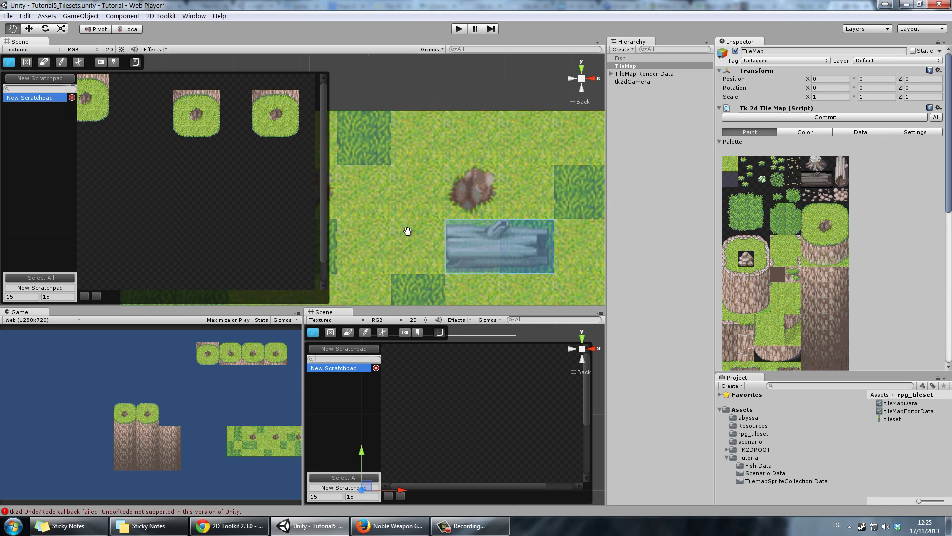
scroll(421, 196, "down", 1)
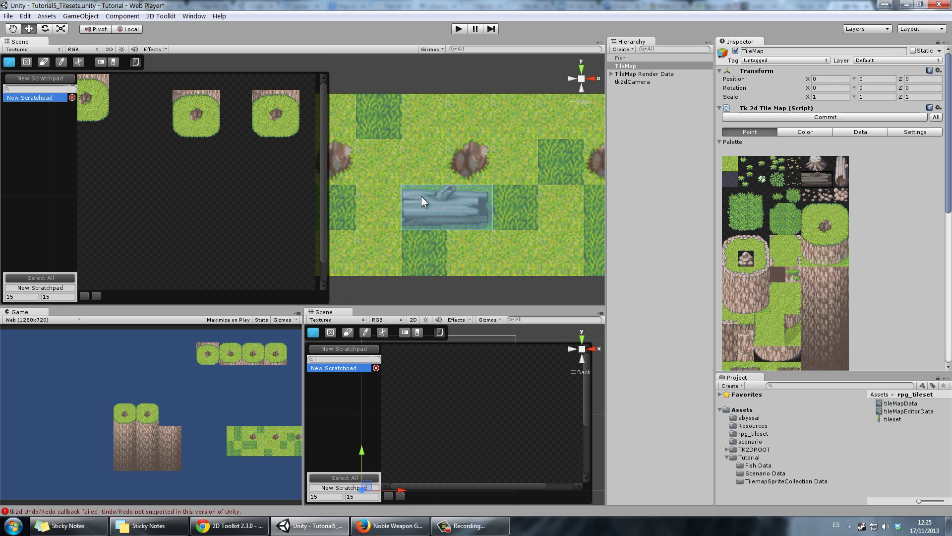
left_click(421, 196)
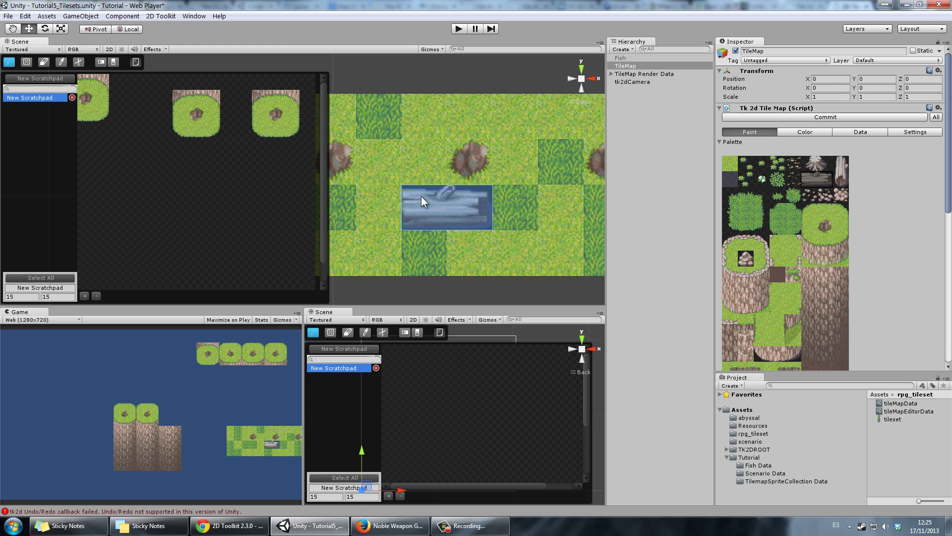
- Paint the first grass palette tile back over the log
scroll(496, 248, "down", 5)
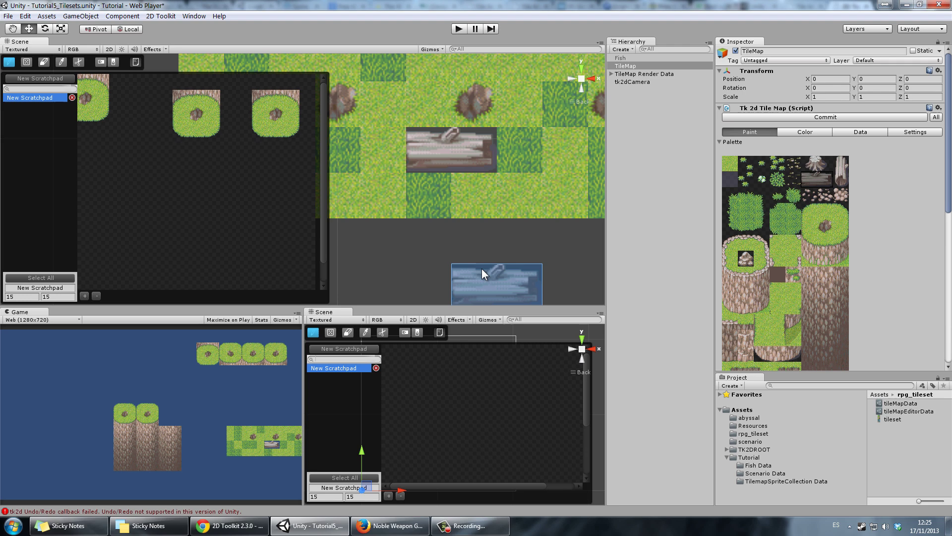
middle_click_drag(436, 246, 553, 278)
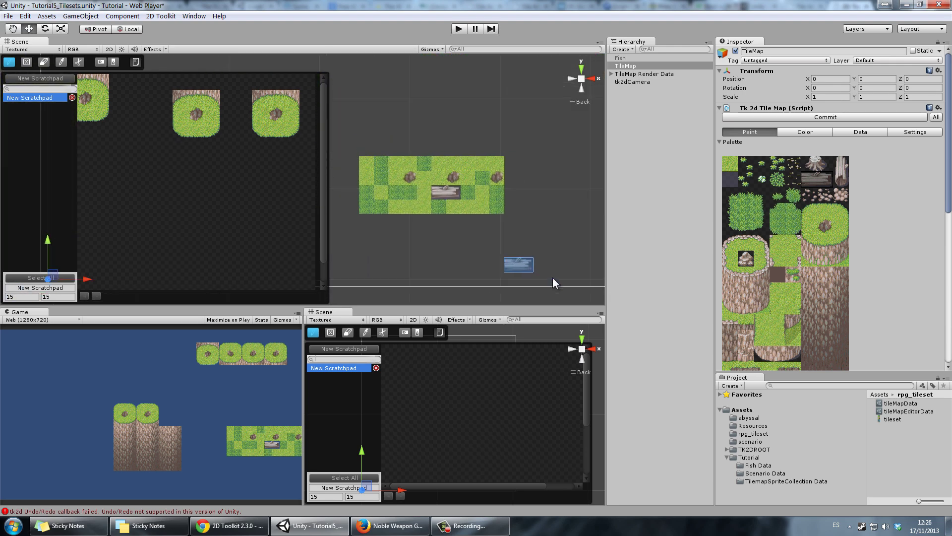
key("ctrl")
key("shift")
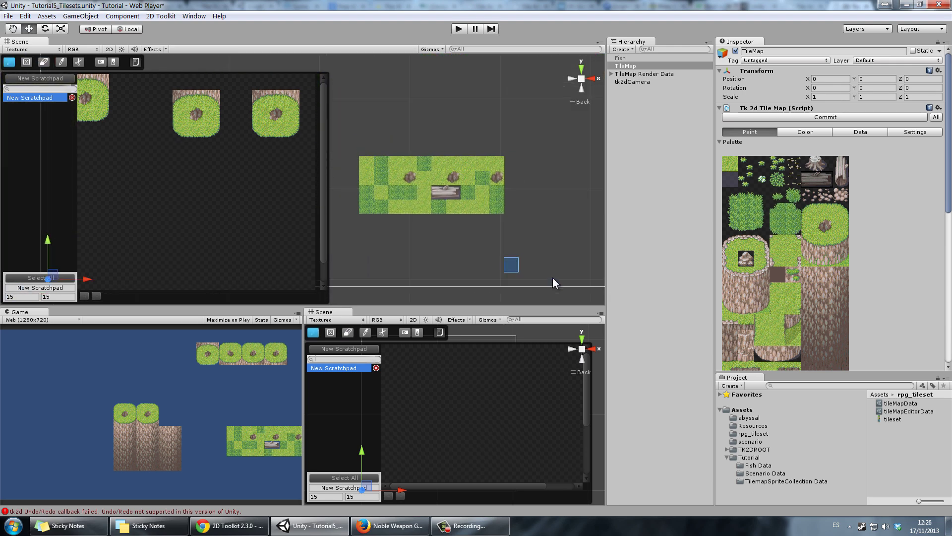
left_click(729, 163)
left_click(440, 190)
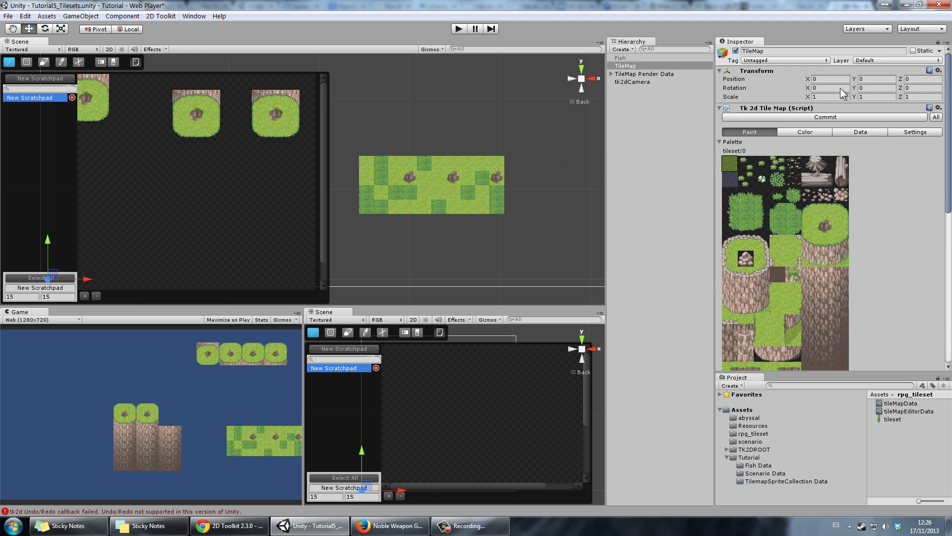
scroll(518, 147, "up", 2)
- Expand TileMap Render Data and its Layer 0 to list the chunks
scroll(518, 144, "up", 2)
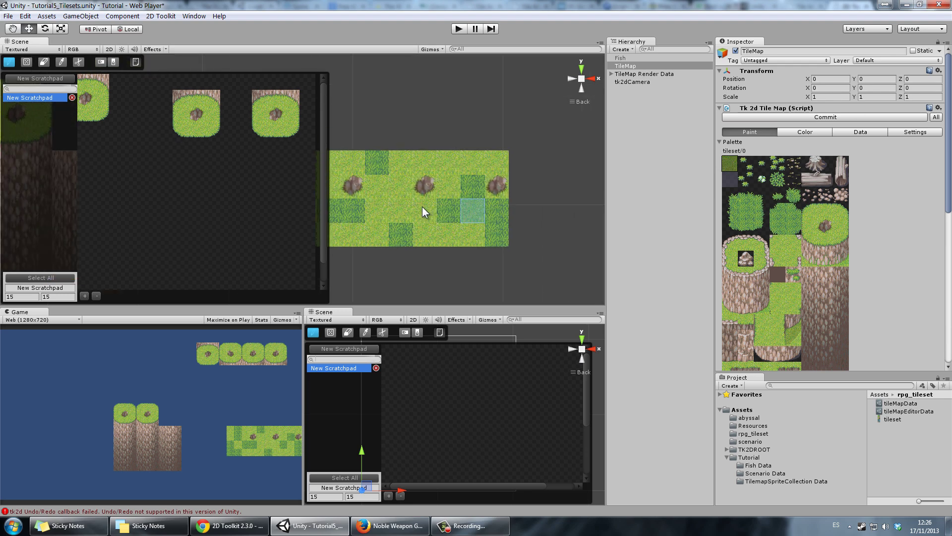
middle_click_drag(437, 213, 455, 206)
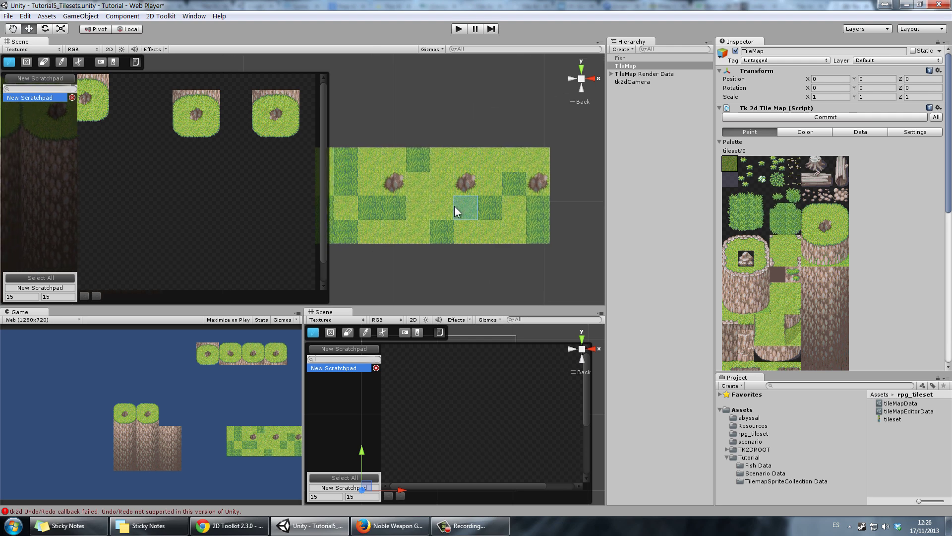
left_click(664, 73)
left_click(611, 74)
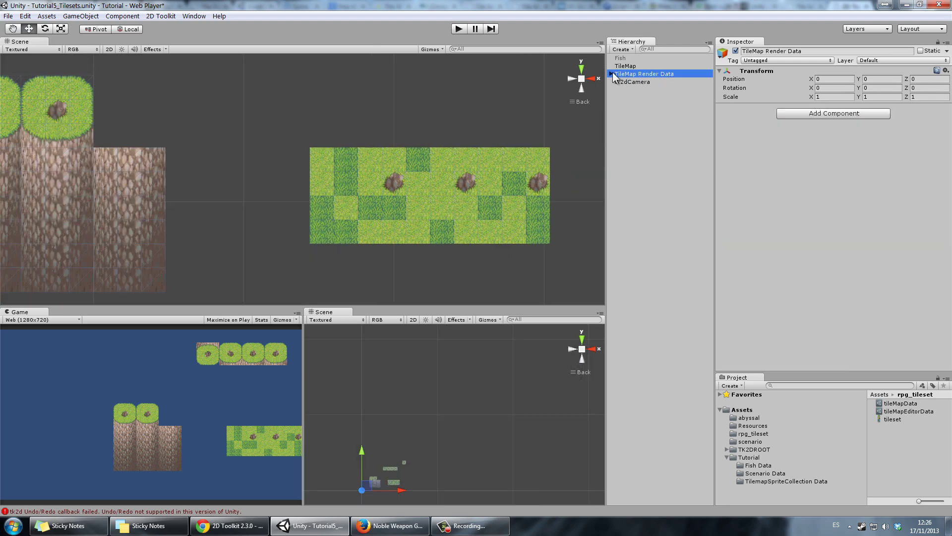
left_click(626, 82)
left_click(619, 82)
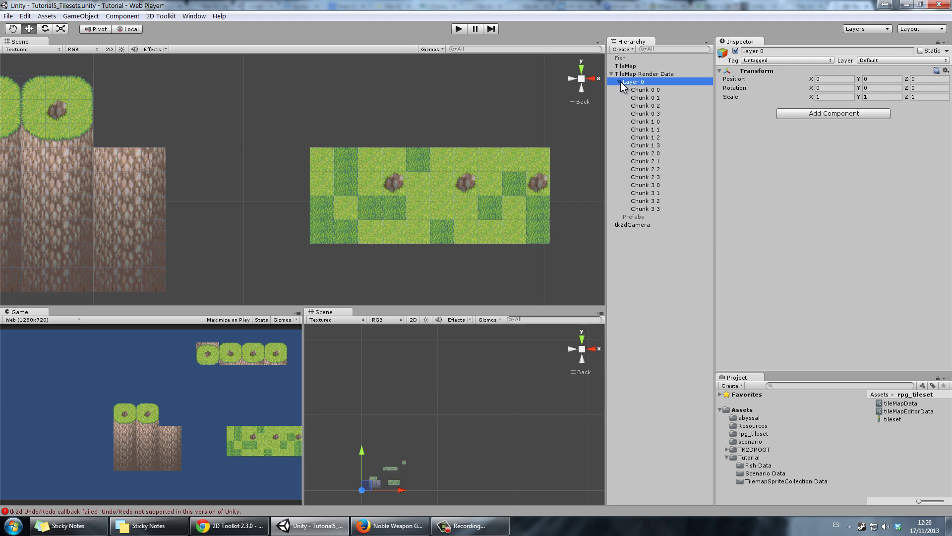
- Inspect several chunk objects, including Chunk 2 1 and Chunk 1 3
left_click(645, 97)
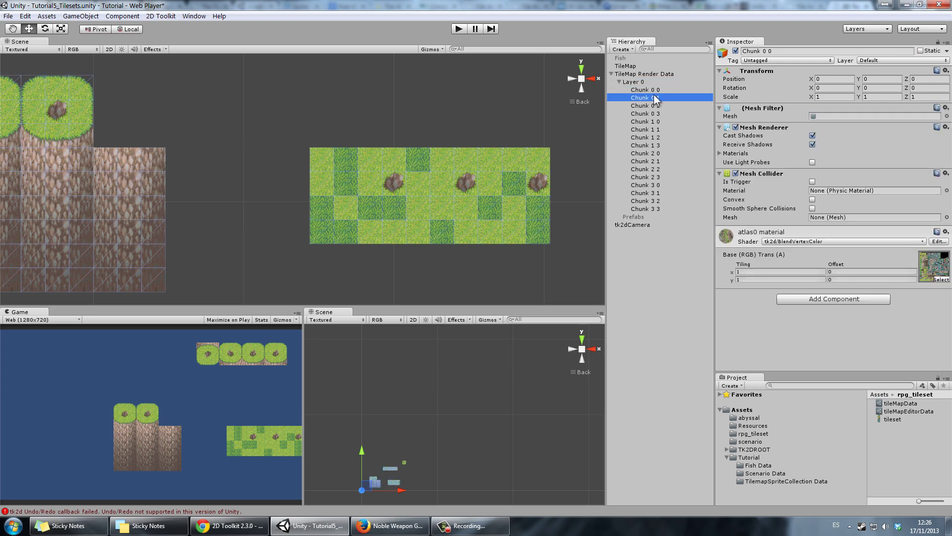
left_click(655, 137)
left_click(653, 161)
left_click(650, 145)
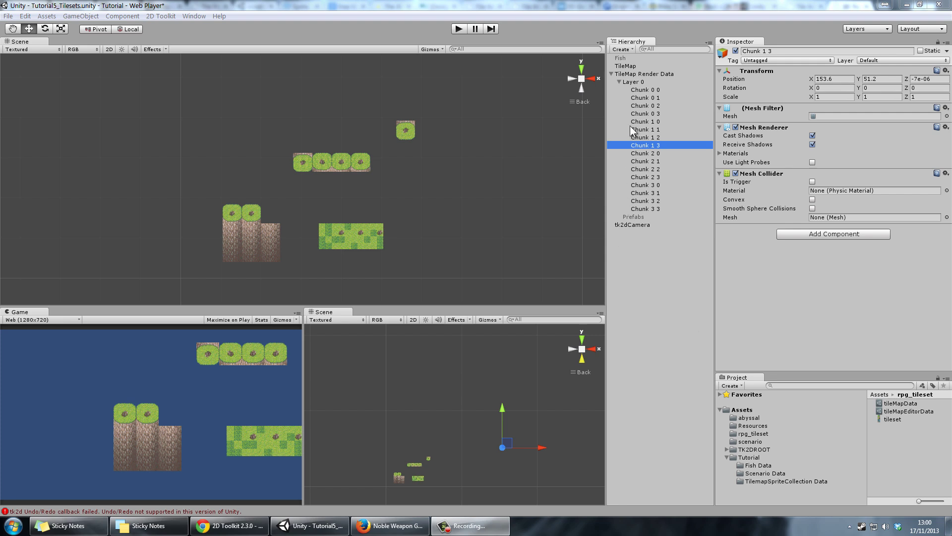
scroll(419, 204, "down", 5)
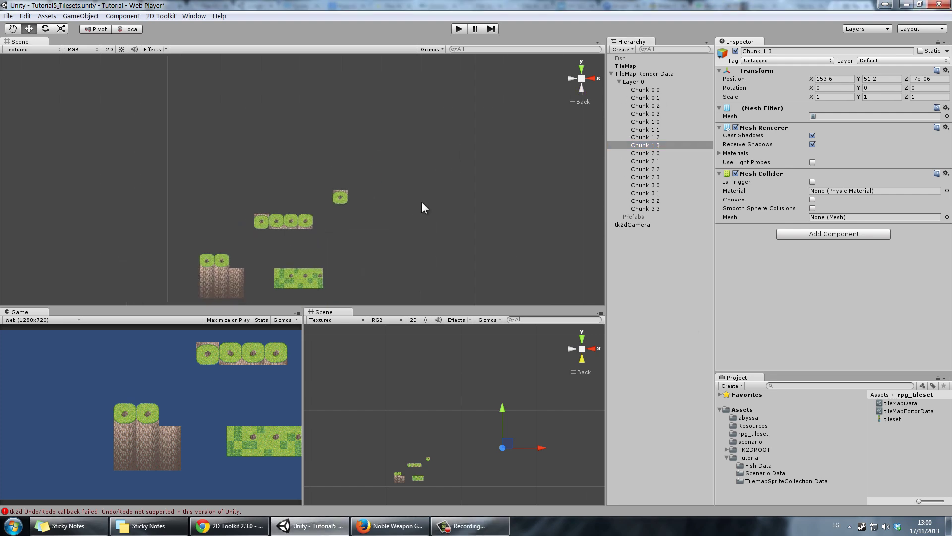
middle_click_drag(450, 188, 596, 144)
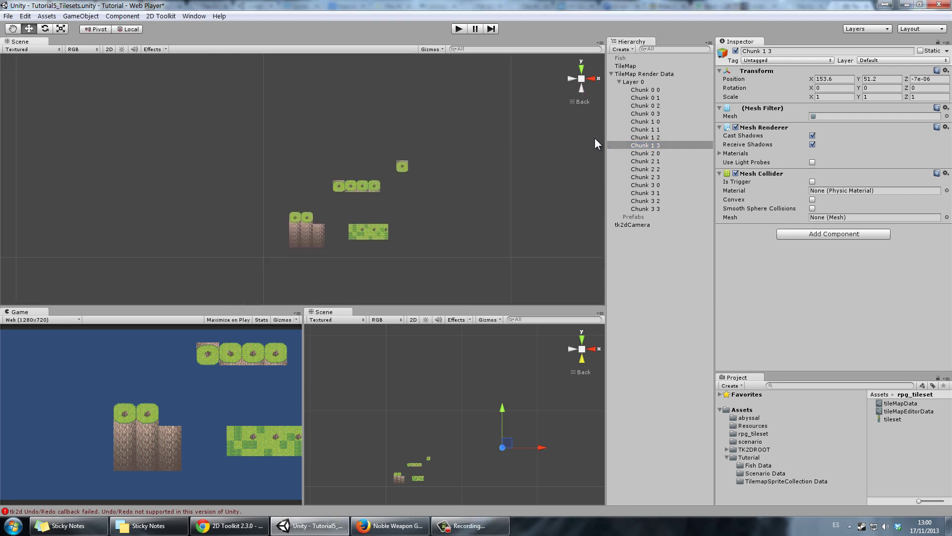
- Inspect Chunk 0 0 through Chunk 0 3, framing Chunk 0 2 in the Scene view
left_click(657, 90)
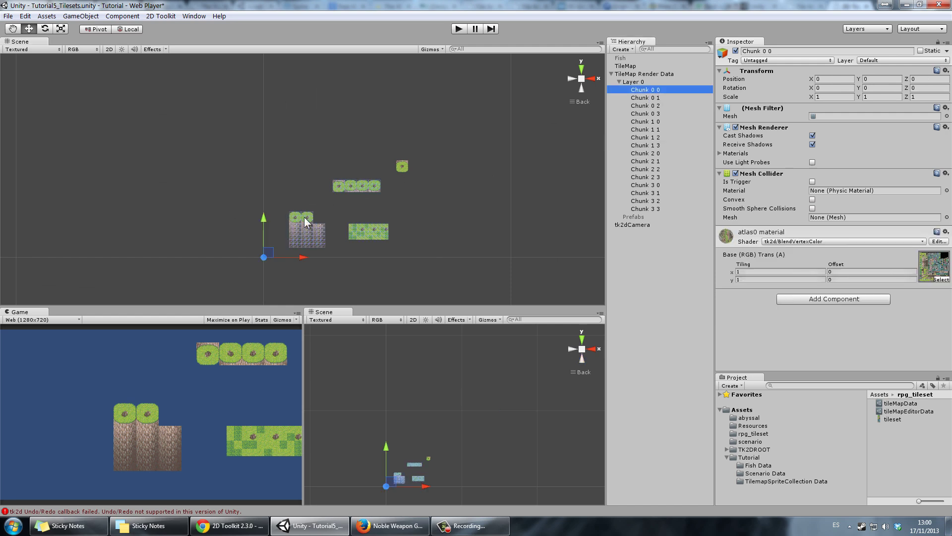
left_click(661, 98)
left_click(662, 106)
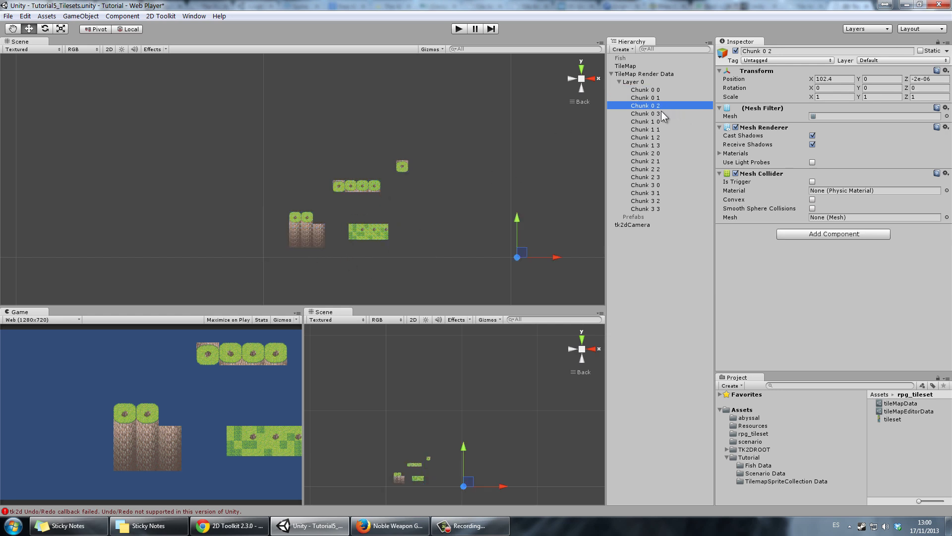
key("f")
left_click(661, 113)
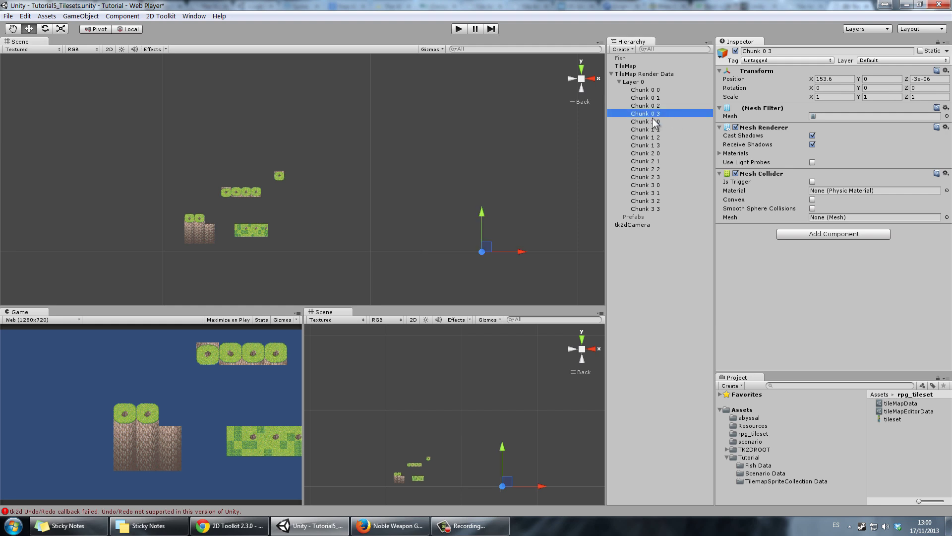
key("q")
left_click_drag(357, 143, 369, 178)
key("w")
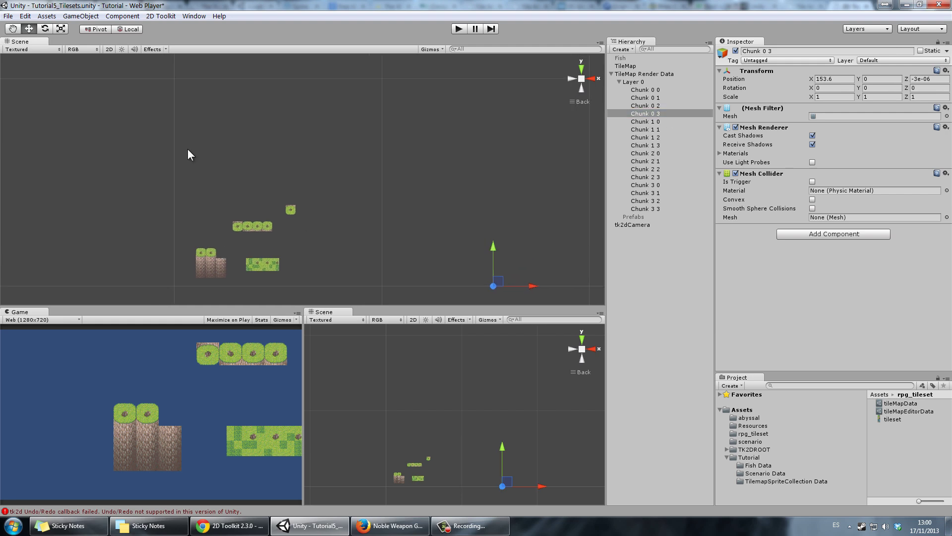
- Inspect Chunks 1 1 to 1 3, framing Chunk 1 3, then reselect TileMap
left_click(668, 119)
left_click_drag(303, 173, 673, 138)
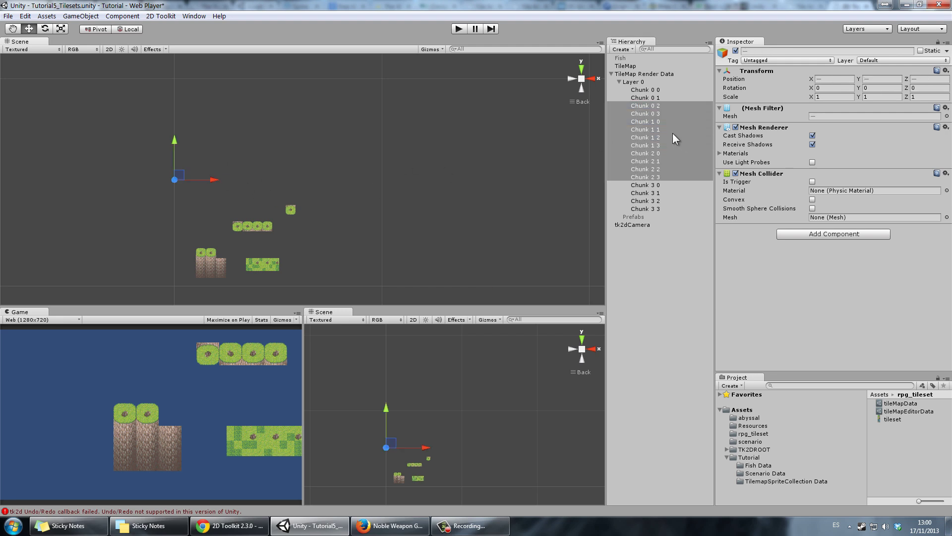
left_click(663, 129)
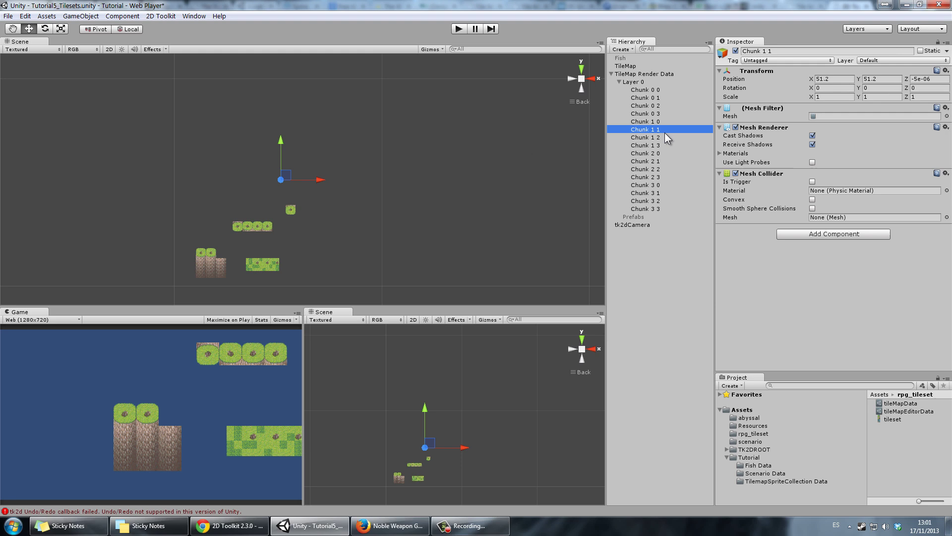
left_click(660, 139)
double_click(663, 145)
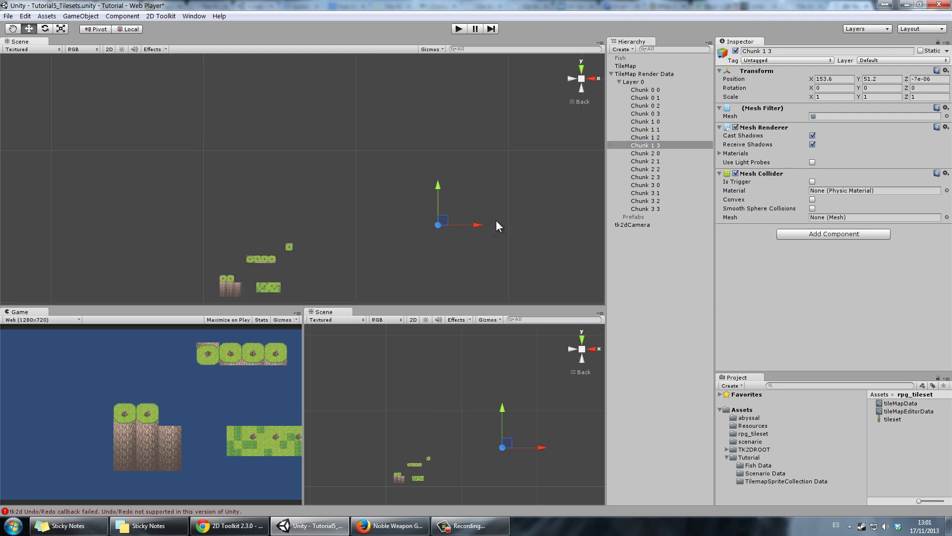
left_click(636, 67)
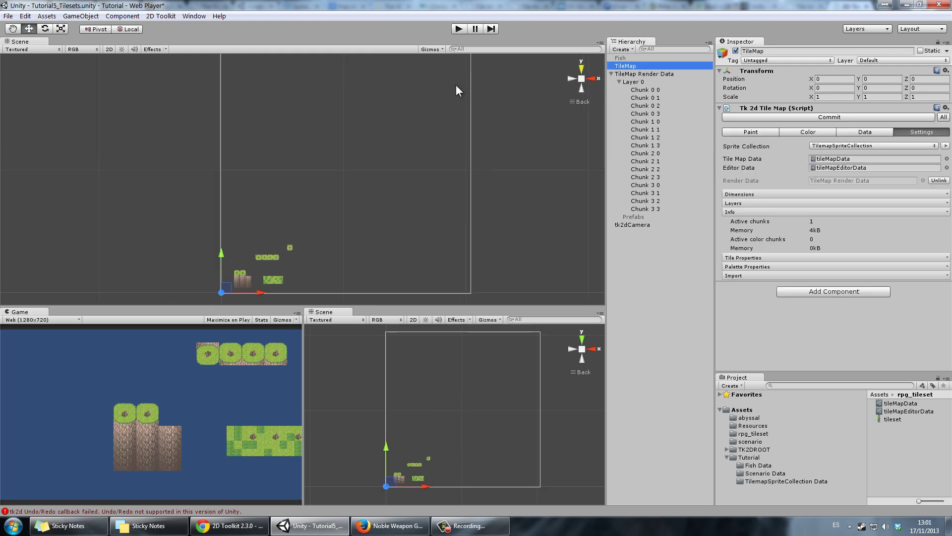
- Collapse the render data, select TileMap and rename Layer 0 to Grass
key("Down")
key("Down")
key("f")
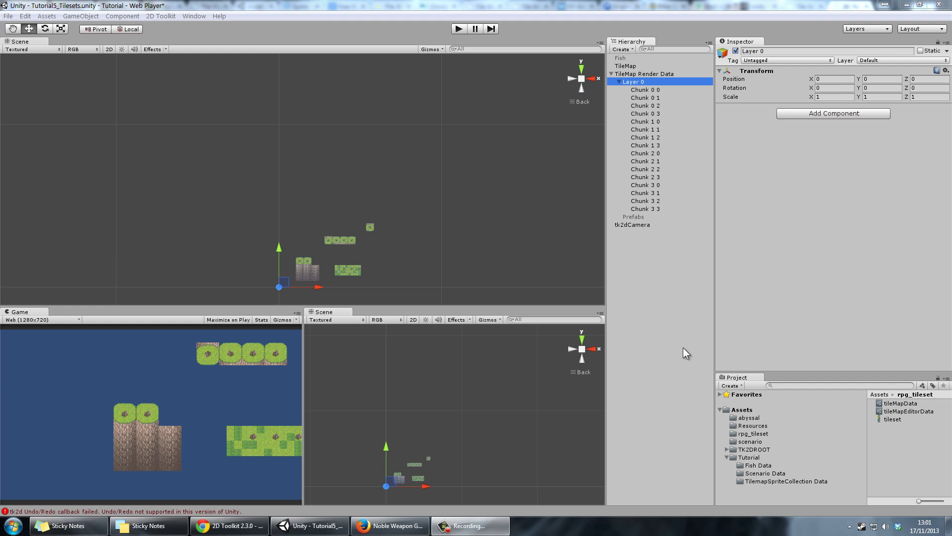
left_click(619, 81)
left_click(617, 74)
left_click(633, 66)
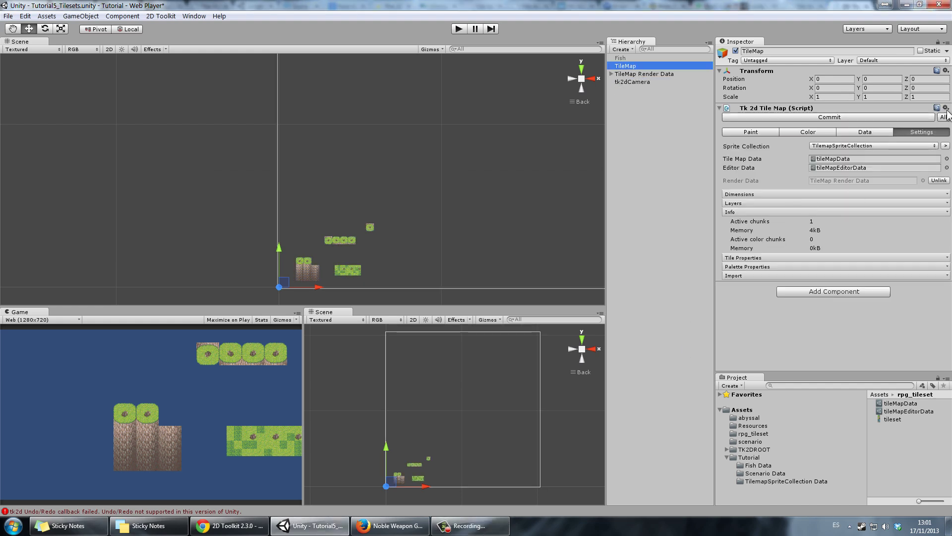
left_click(746, 203)
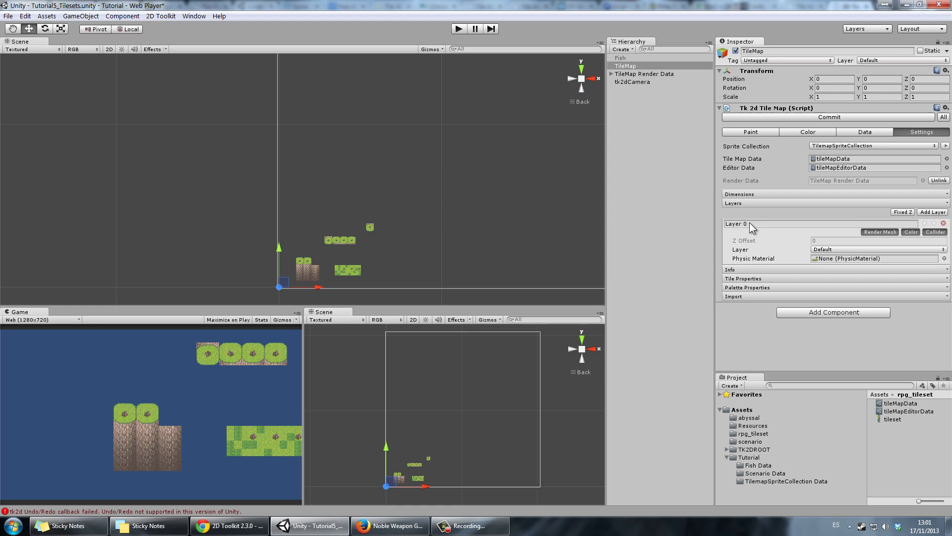
left_click(749, 222)
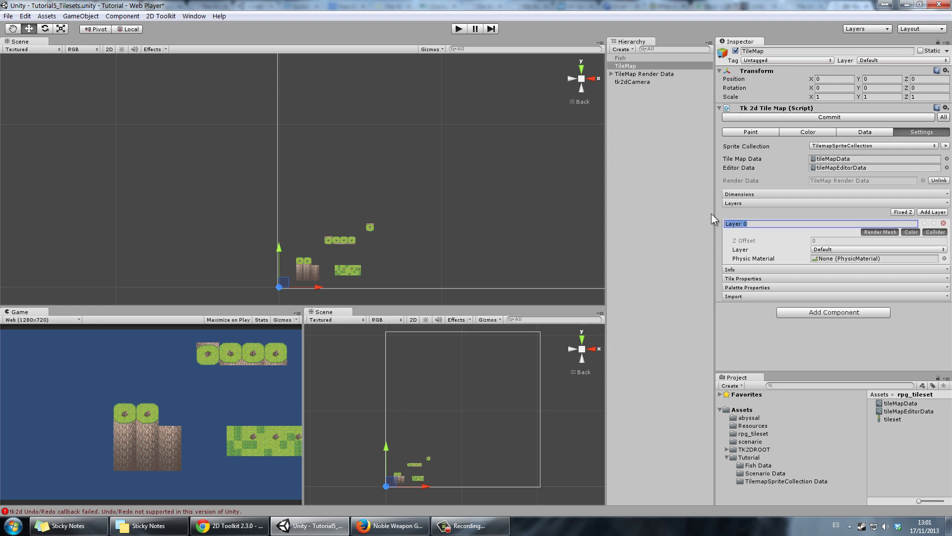
type("Grass")
- Add a second layer named Trees/Rocks and commit the tilemap
left_click(939, 213)
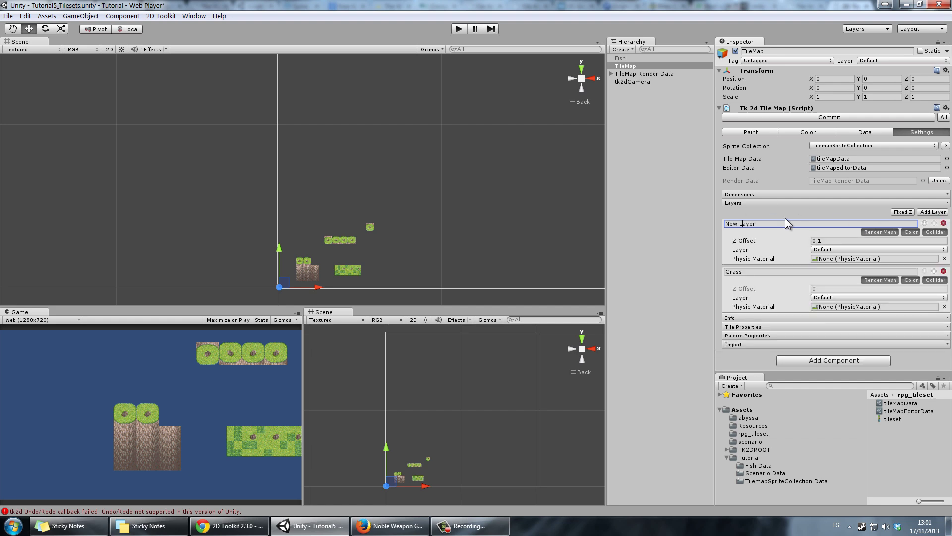
key("ctrl+a")
type("Trees/Rocks")
left_click(850, 117)
- Inspect the new Grass and Trees/Rocks layers under the render data
left_click(613, 74)
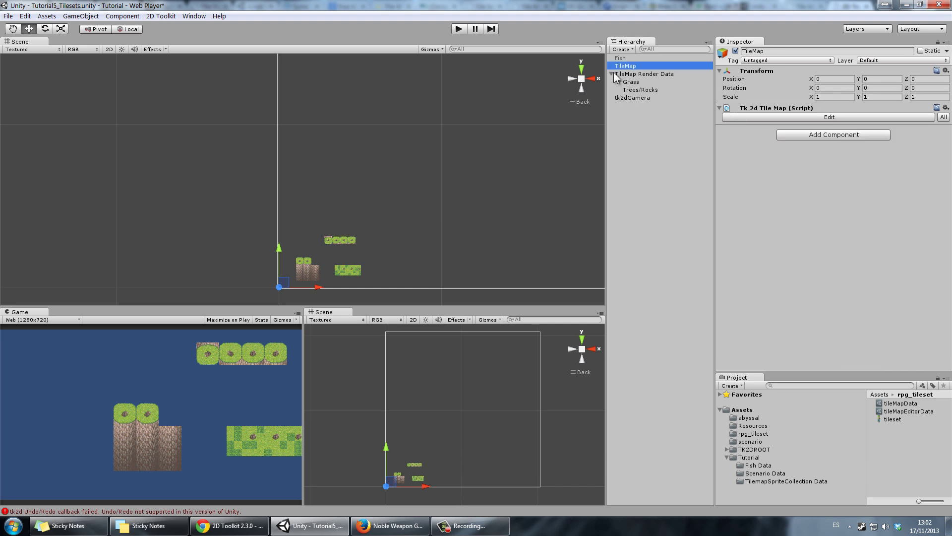
left_click(624, 82)
left_click(619, 82)
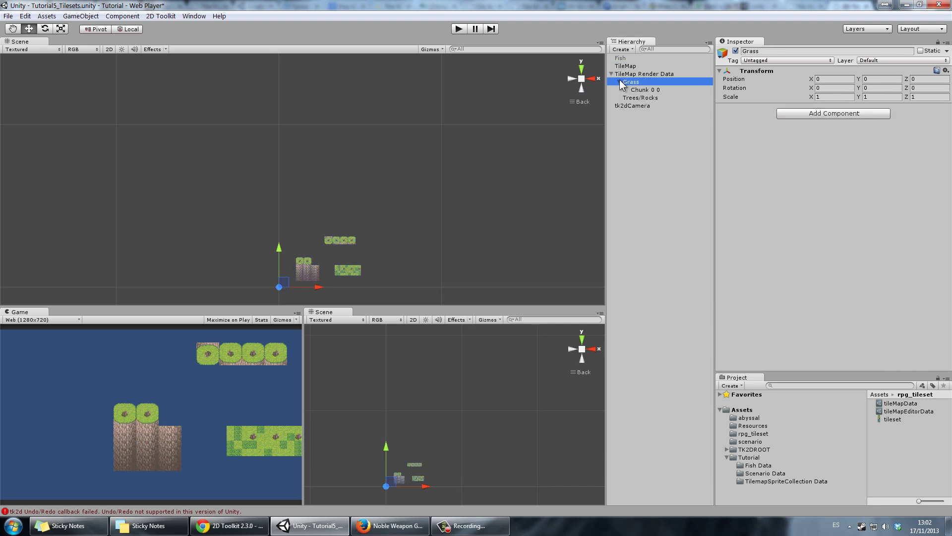
left_click(619, 81)
left_click(630, 89)
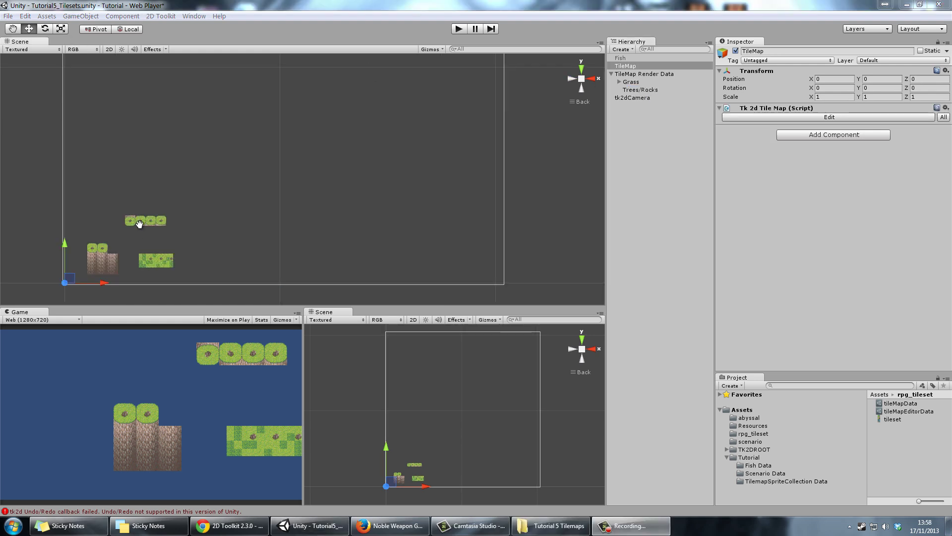
- Select TileMap and enter its Edit mode for painting
scroll(223, 194, "up", 3)
middle_click_drag(222, 193, 353, 203)
scroll(493, 225, "up", 2)
scroll(361, 163, "up", 3)
scroll(353, 203, "up", 3)
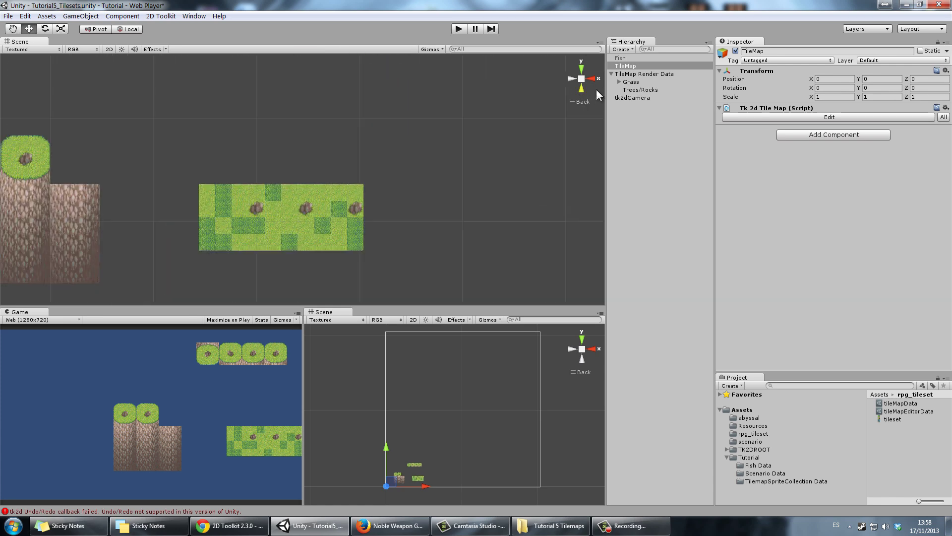
left_click(632, 69)
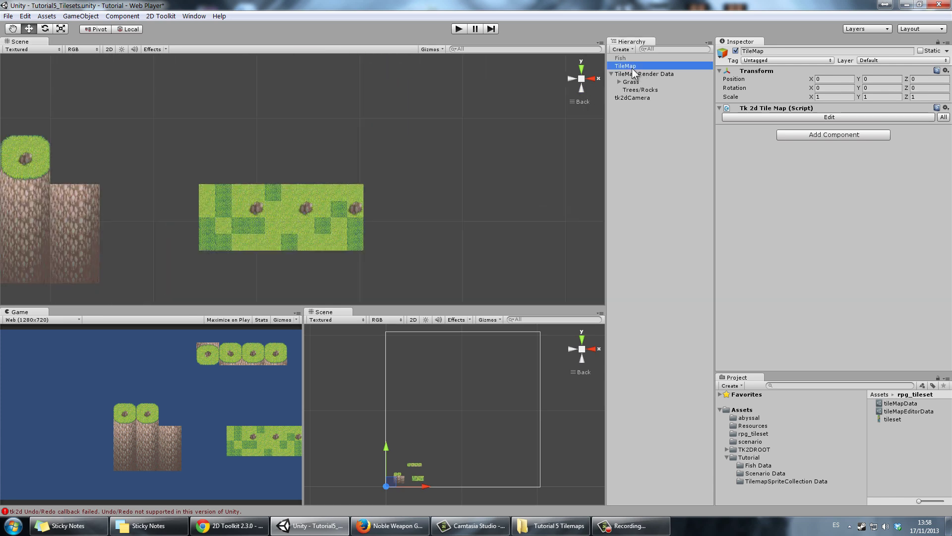
left_click(814, 117)
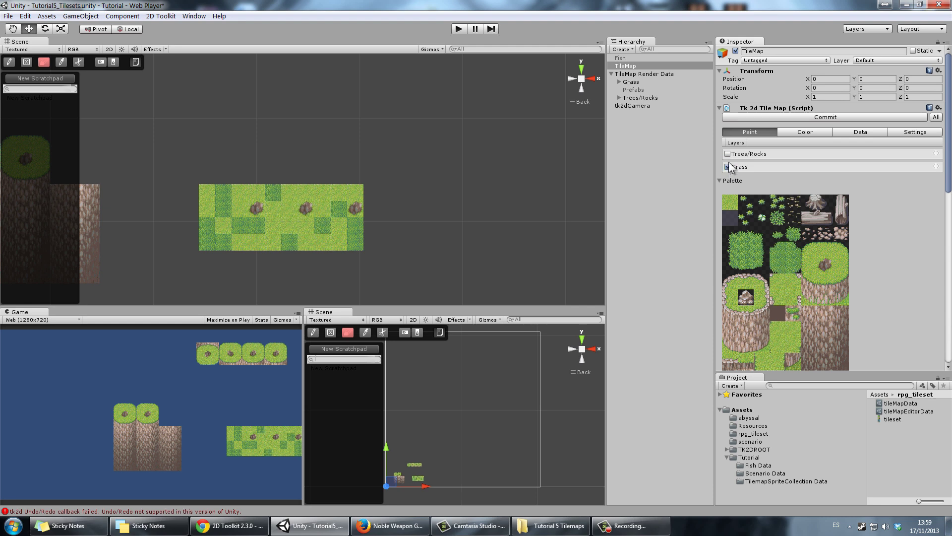
- Paint plain grass tiles across the area above the map
left_click(730, 202)
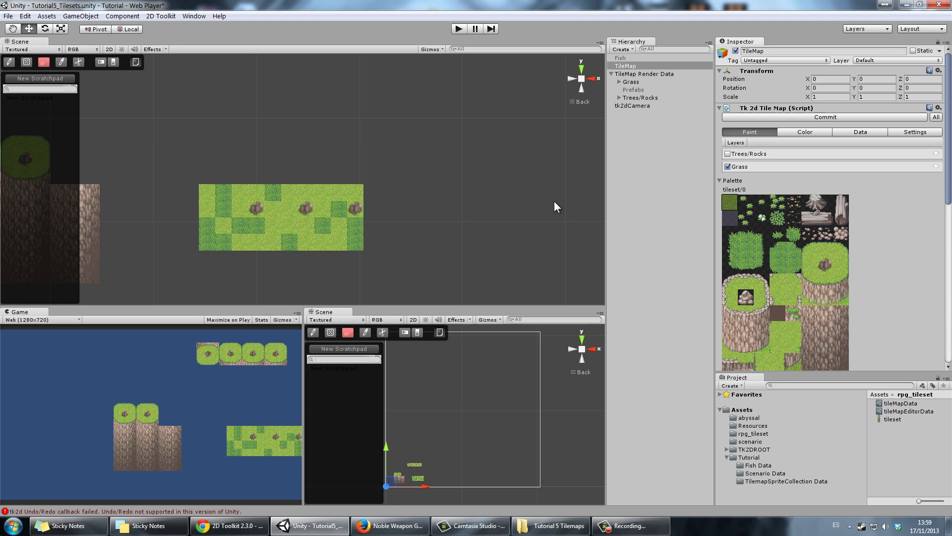
left_click_drag(361, 180, 204, 130)
left_click(10, 62)
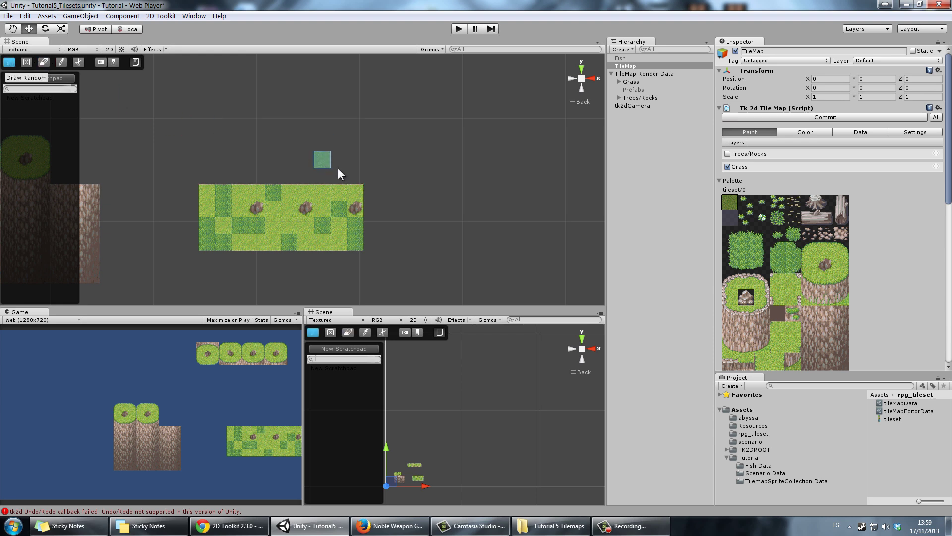
left_click_drag(357, 177, 207, 132)
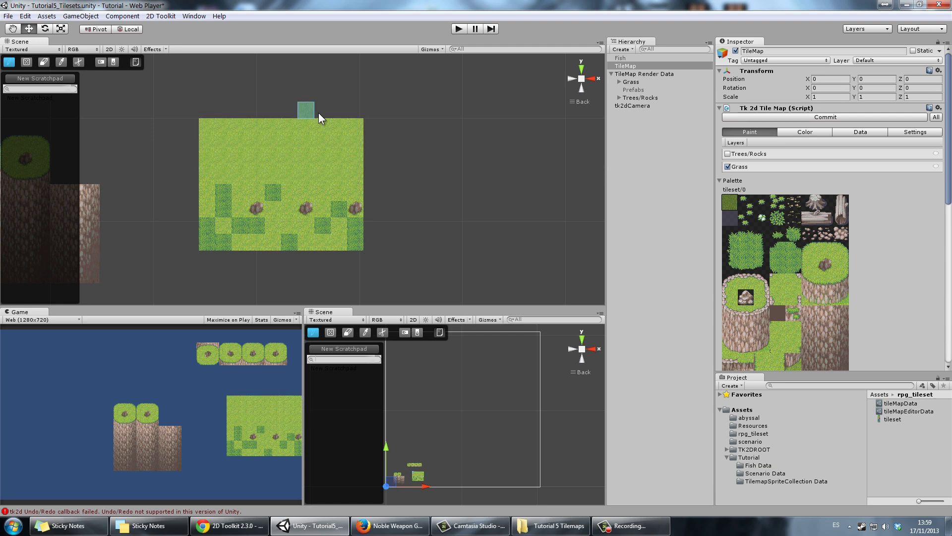
- On the Trees/Rocks layer, place two logs, an upright log and a stump
left_click(728, 155)
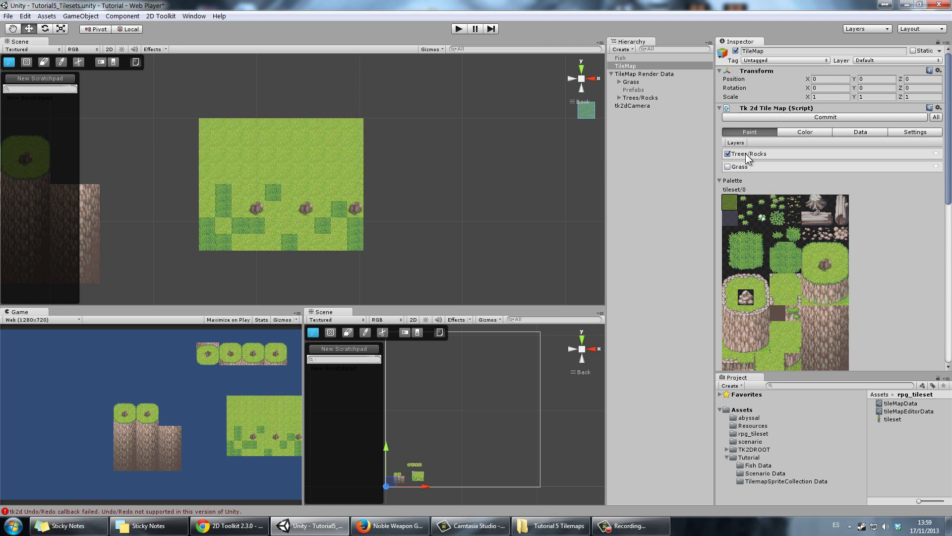
left_click_drag(819, 216, 811, 217)
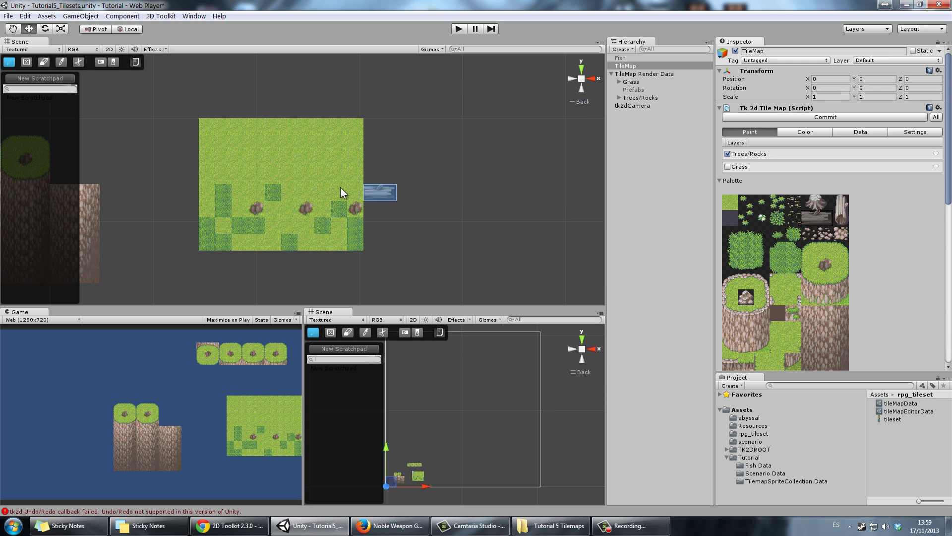
left_click(310, 162)
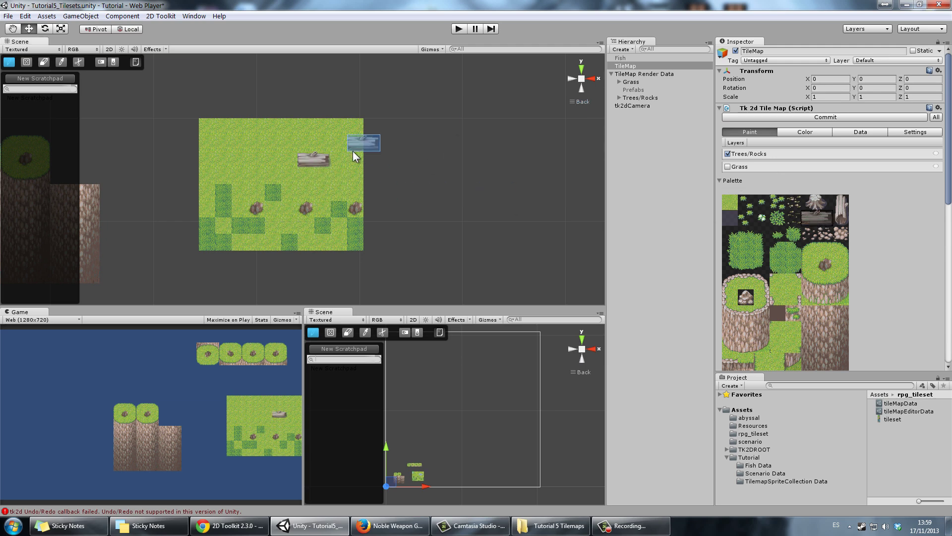
left_click(343, 162)
left_click(841, 214)
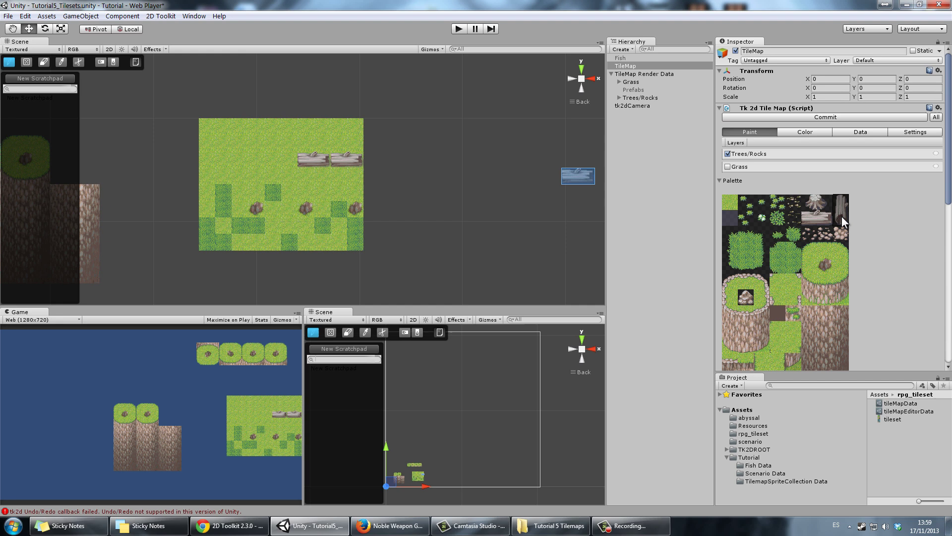
left_click(356, 186)
left_click(818, 203)
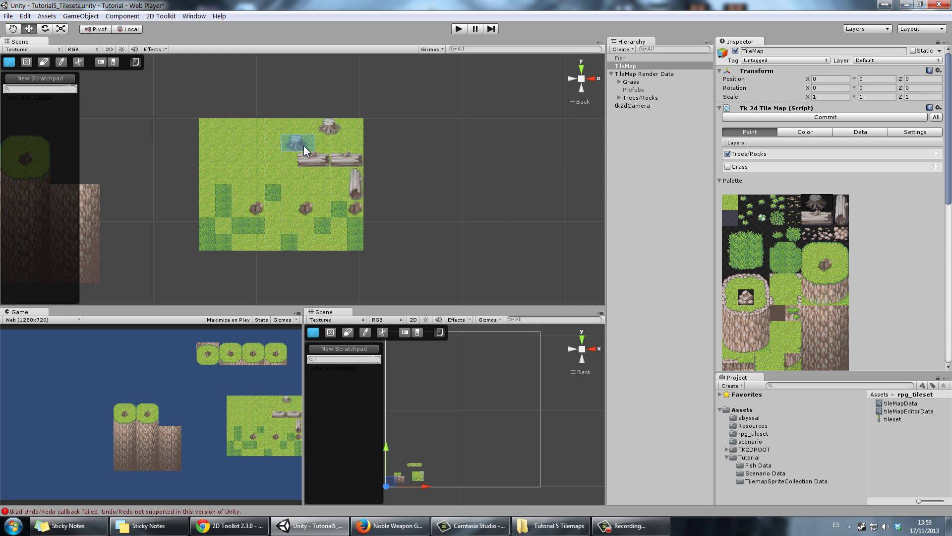
left_click(329, 127)
- Place a pine tree at the top-left and a dead tree on the left side
left_click_drag(949, 182, 948, 283)
mouse_move(732, 229)
left_mouse_down()
mouse_move(749, 230)
mouse_move(779, 288)
left_mouse_up()
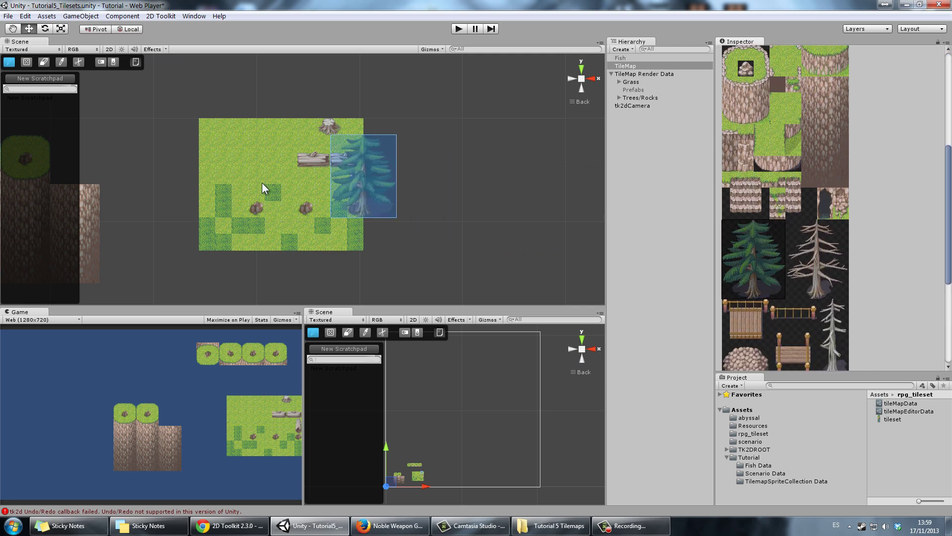
left_click(243, 147)
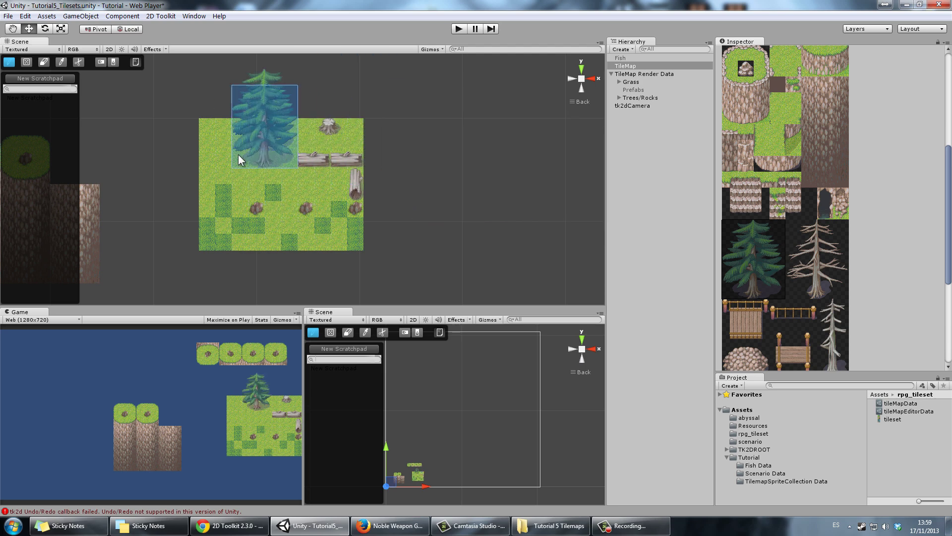
left_click_drag(950, 213, 950, 295)
left_click(834, 176)
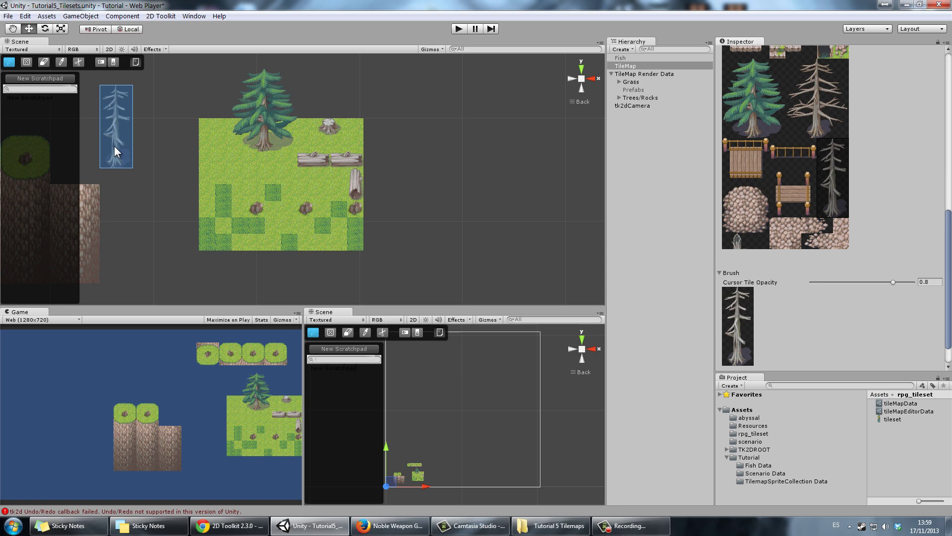
left_click(204, 171)
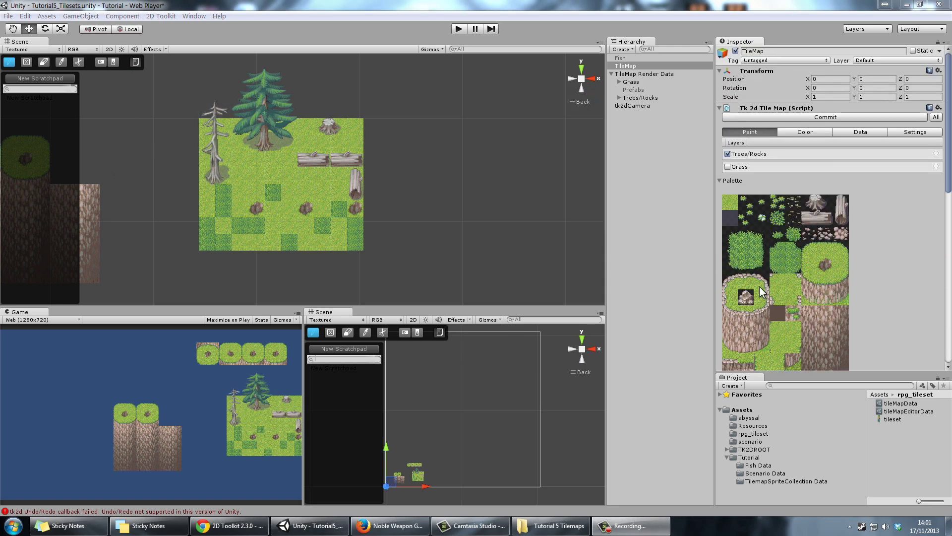
- In the layer settings, turn Fixed Z on and set the Grass layer's Z value to 1
left_click(907, 132)
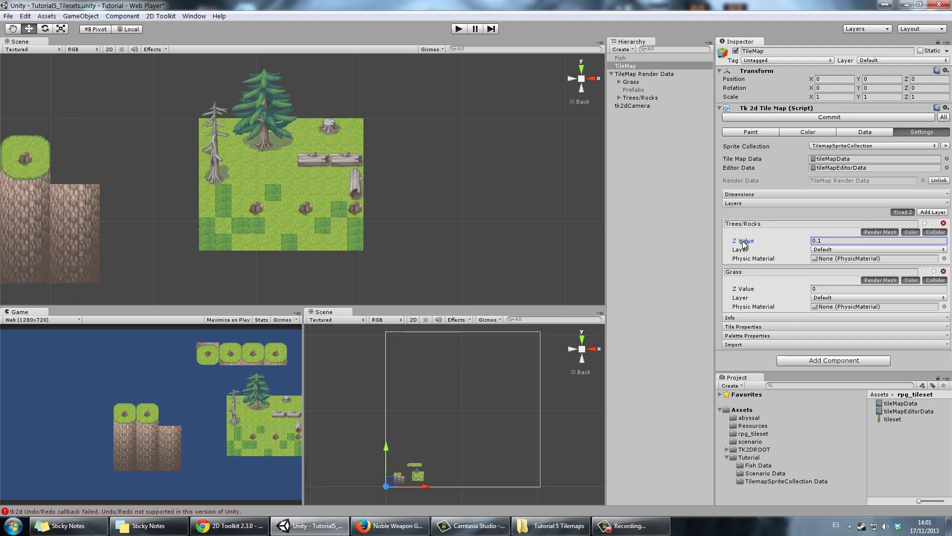
left_click(757, 203)
left_click(757, 203)
left_click(904, 212)
left_click(903, 211)
left_click(903, 211)
left_click(902, 212)
left_click(902, 212)
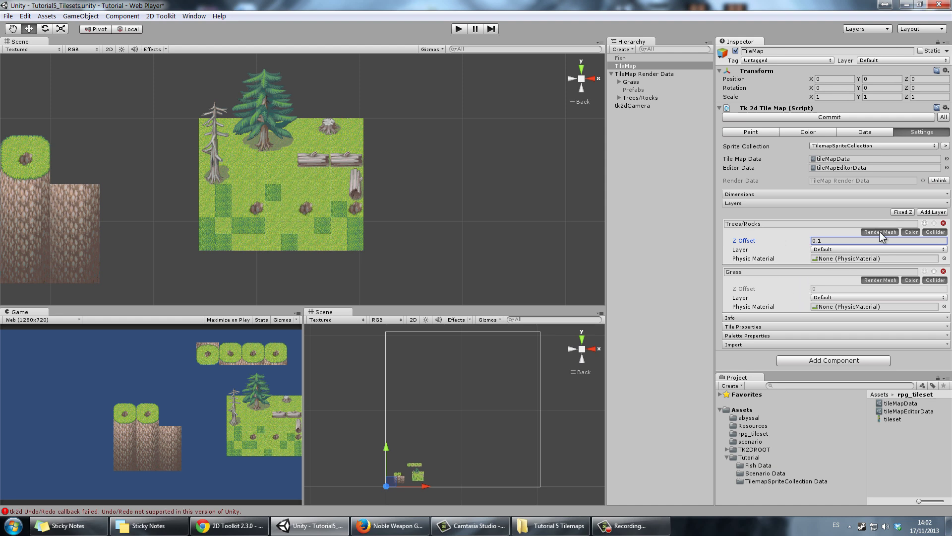
left_click(901, 213)
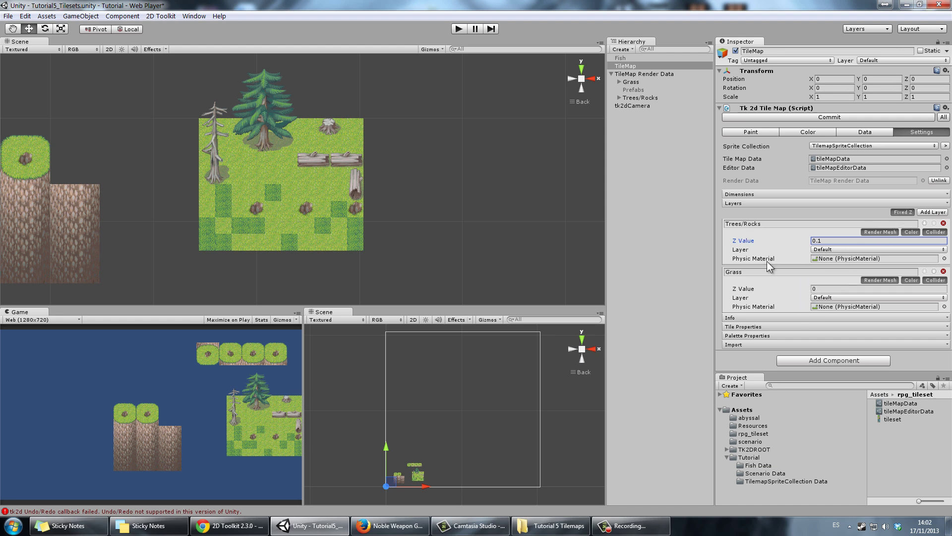
left_click(823, 288)
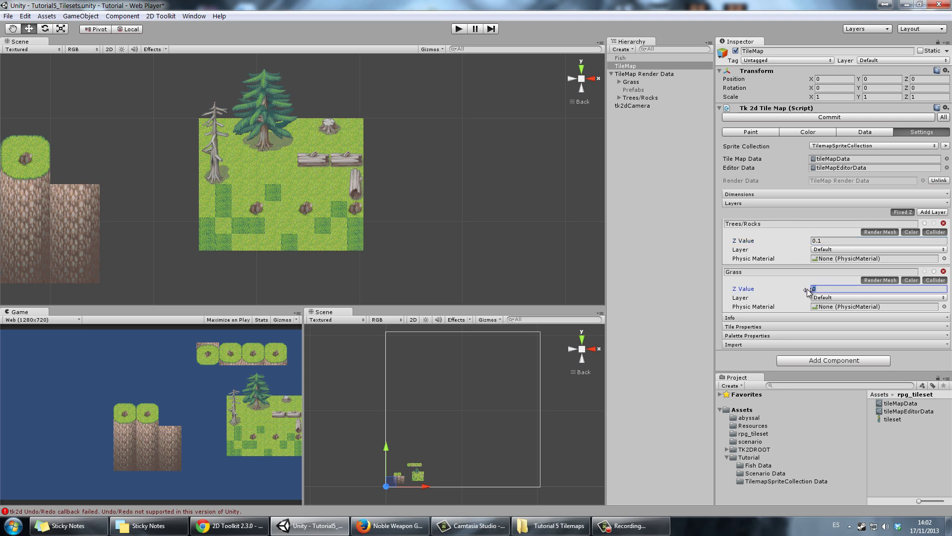
type("1")
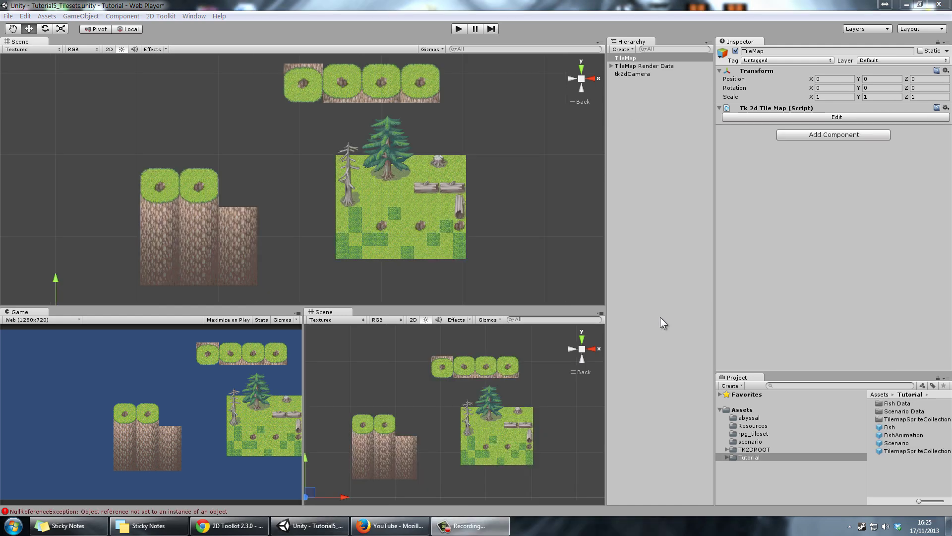
middle_click_drag(536, 204, 529, 205)
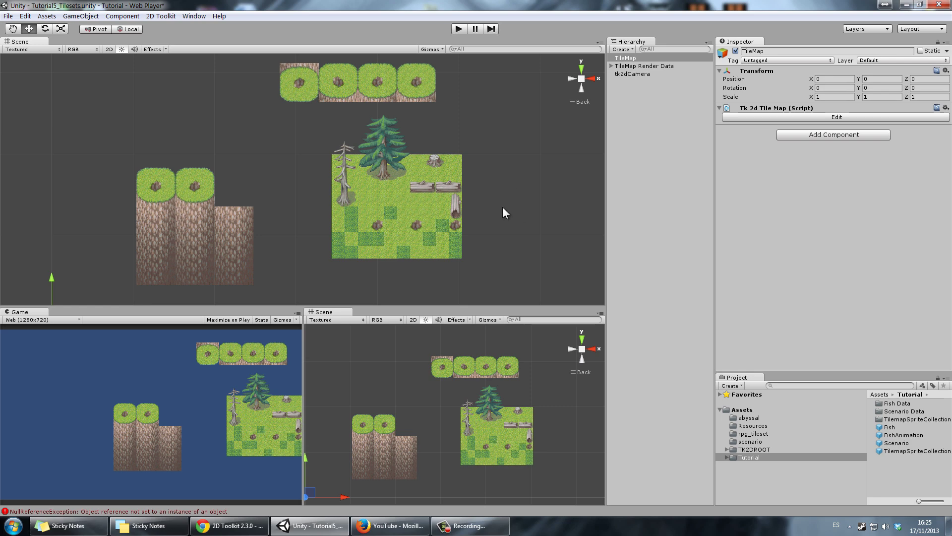
scroll(502, 207, "up", 5)
middle_click_drag(489, 200, 407, 174)
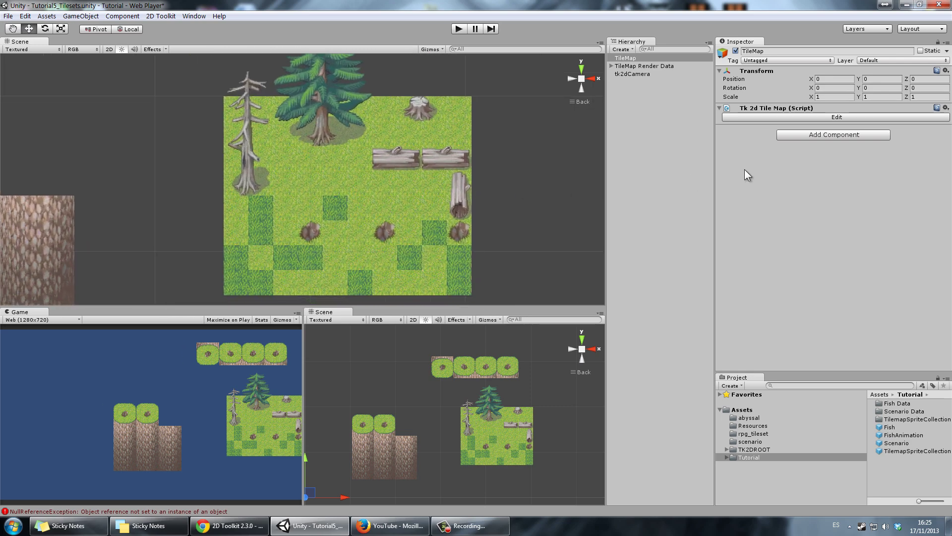
- Create a colour channel in the Color tab and set the paint colour to 146/112/112
left_click(831, 119)
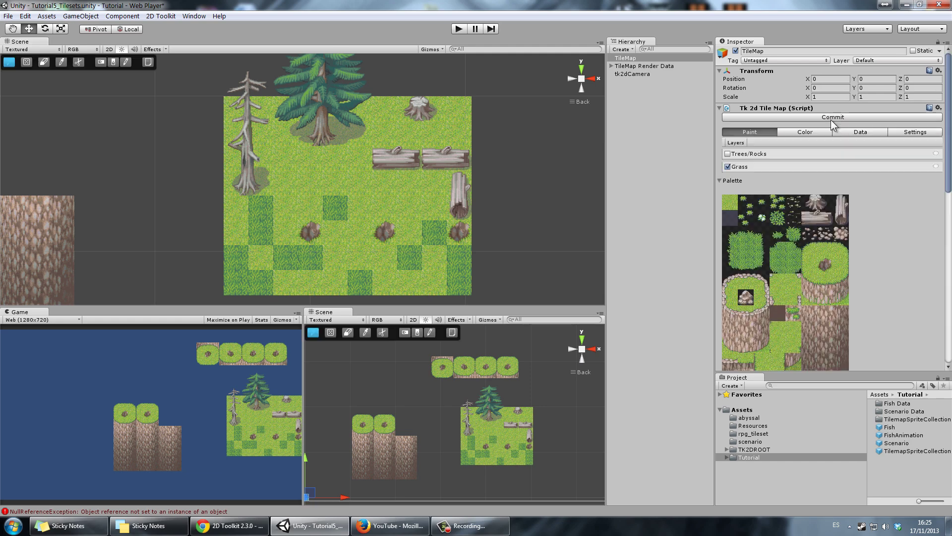
left_click(803, 132)
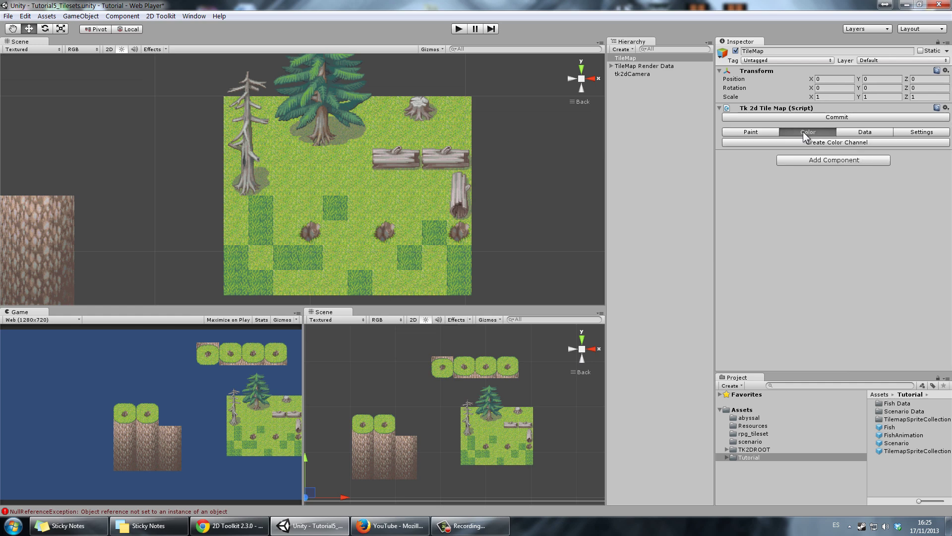
left_click(840, 142)
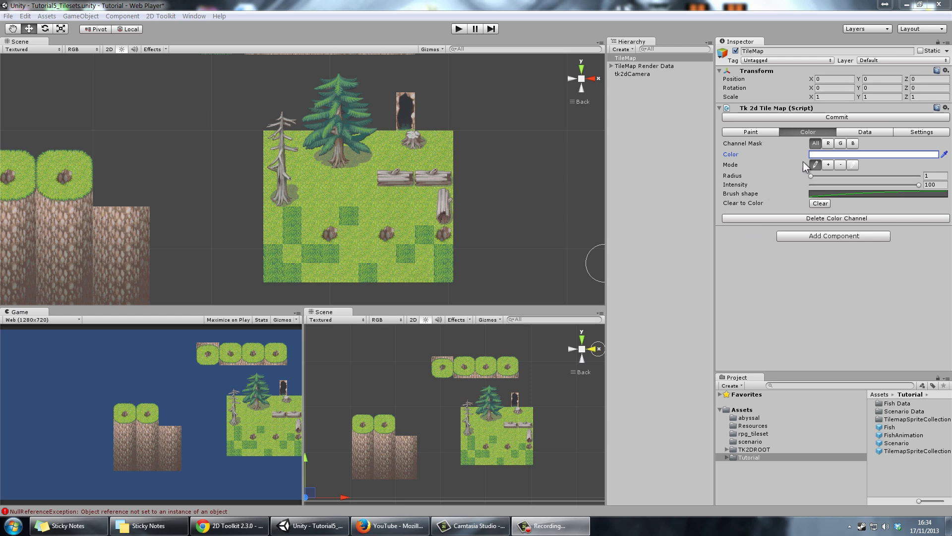
left_click(828, 155)
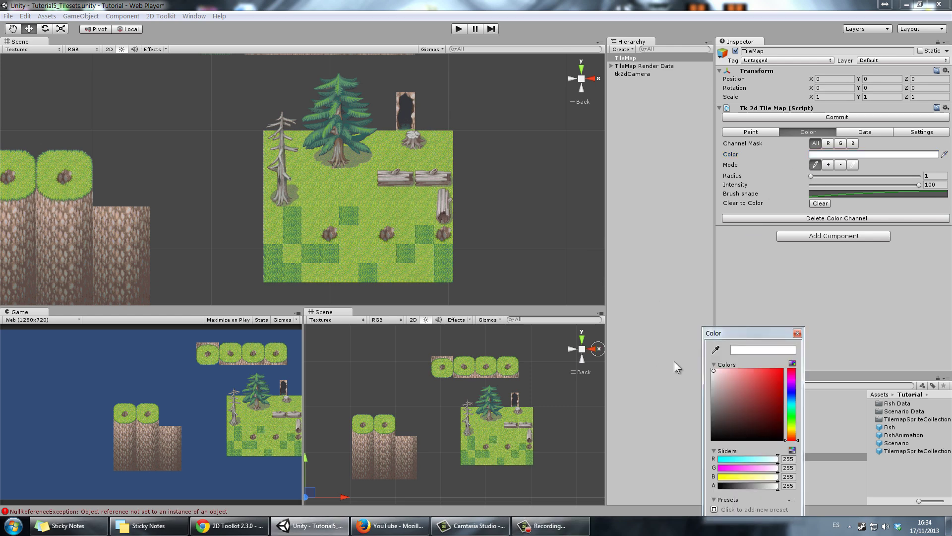
left_click_drag(718, 380, 732, 400)
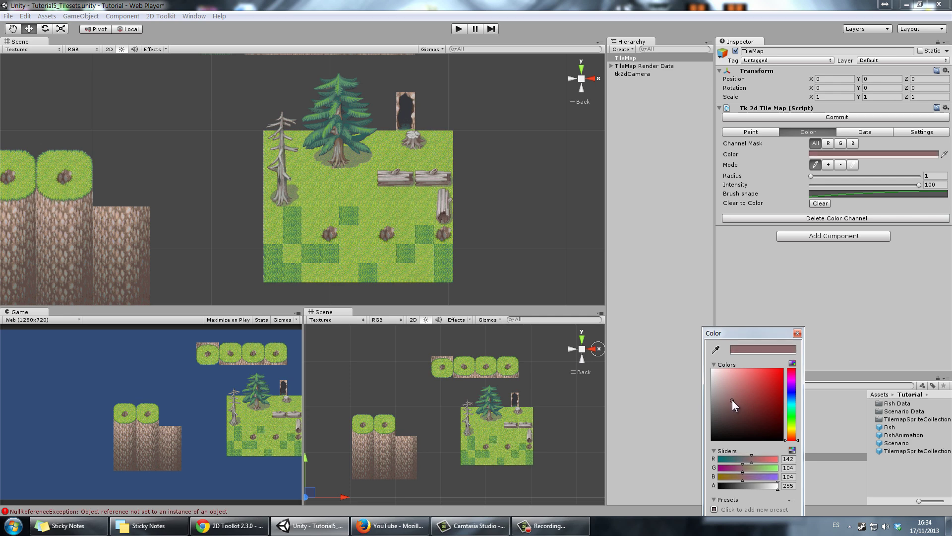
left_click(798, 333)
middle_click_drag(527, 234, 459, 232)
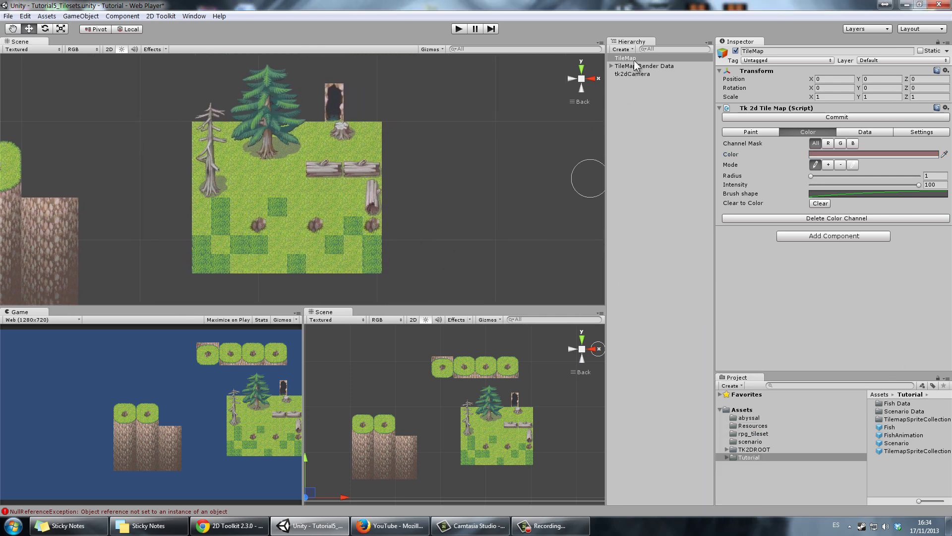
- Paint a vertical grass strip to the right of the map
left_click(752, 133)
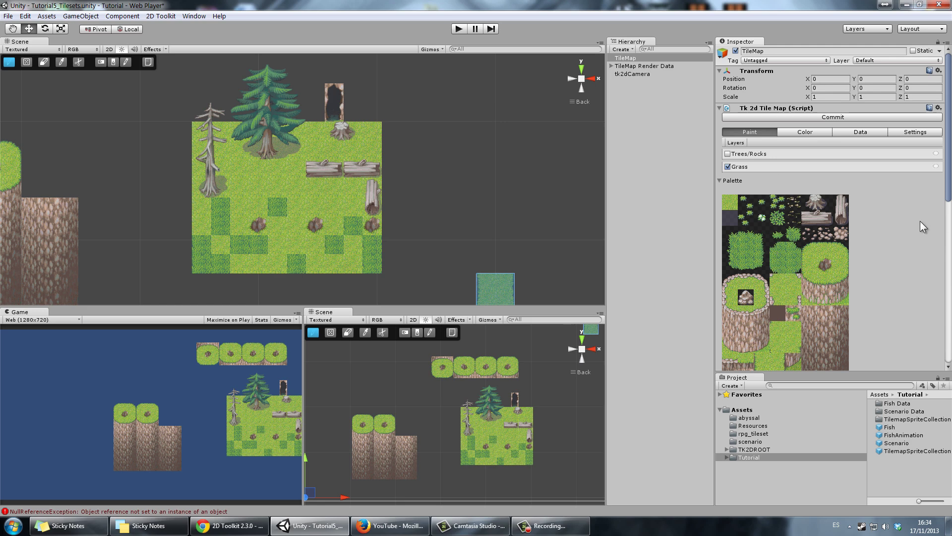
scroll(920, 221, "down", 5)
left_click(769, 148)
mouse_move(423, 144)
left_mouse_down()
mouse_move(435, 184)
mouse_move(431, 224)
mouse_move(409, 245)
mouse_move(431, 266)
left_mouse_up()
scroll(719, 267, "down", 3)
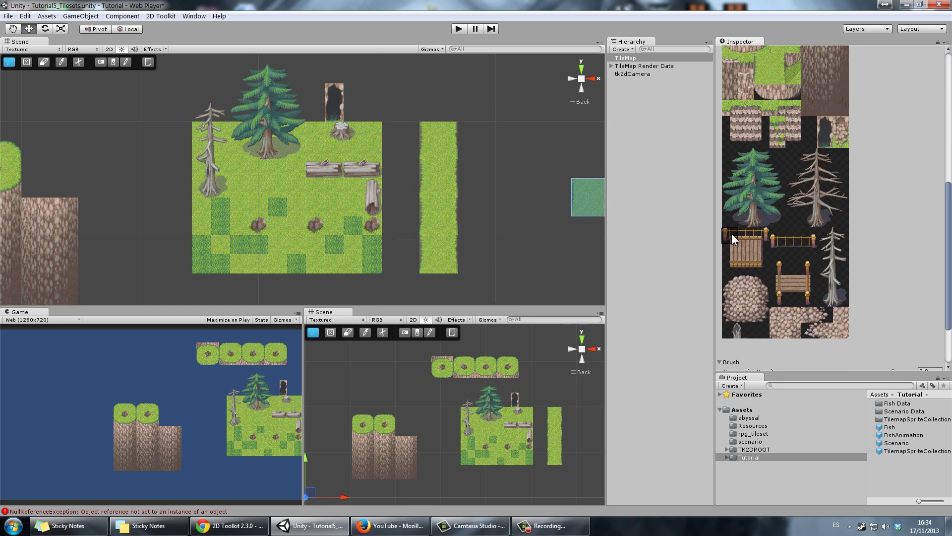
scroll(758, 260, "up", 3)
scroll(794, 223, "up", 5)
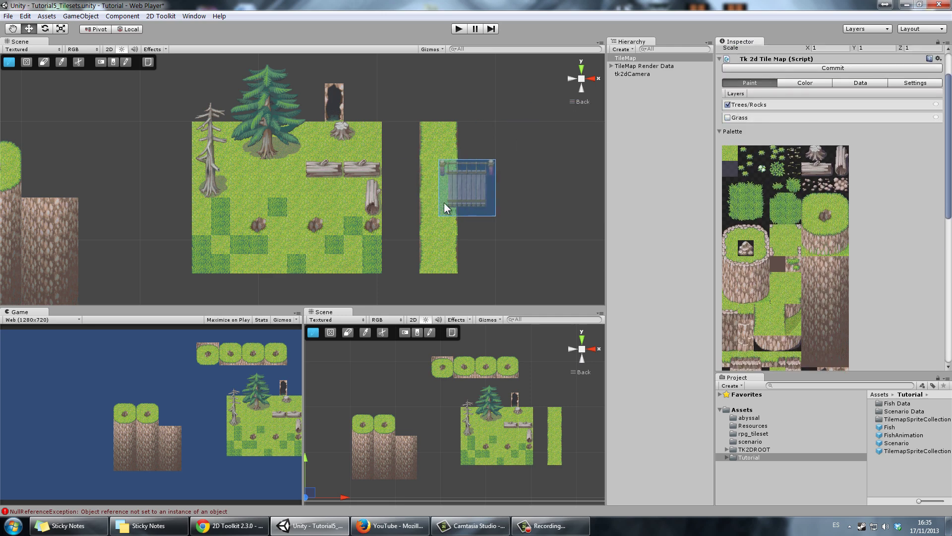
- Place two bridge sections, join and extend them to the platform, and add the left posts
left_click(417, 202)
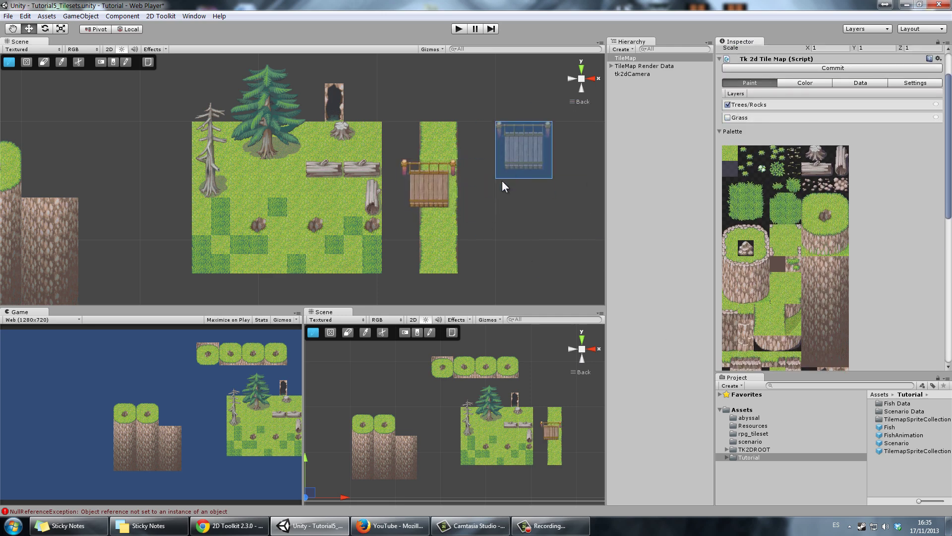
left_click(449, 204)
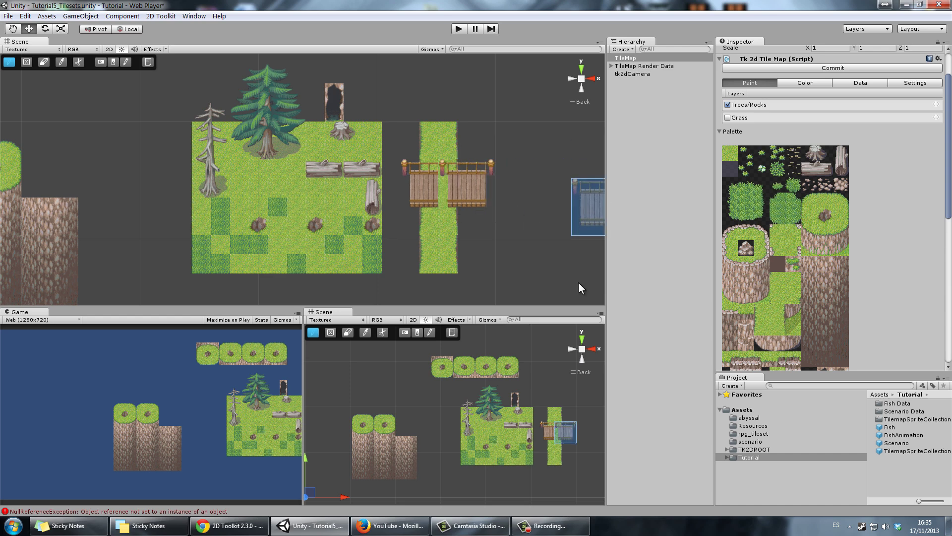
scroll(783, 223, "down", 10)
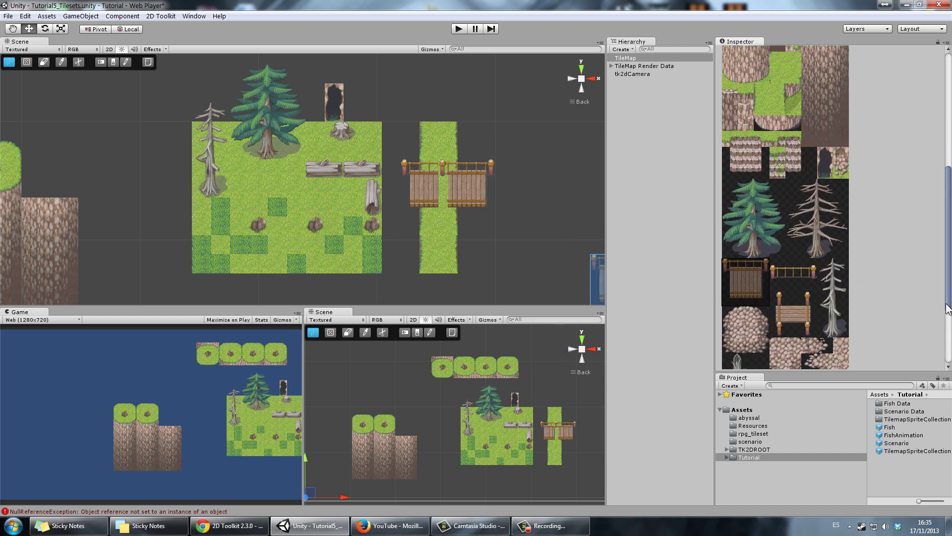
left_click(739, 237)
left_click_drag(475, 199, 442, 201)
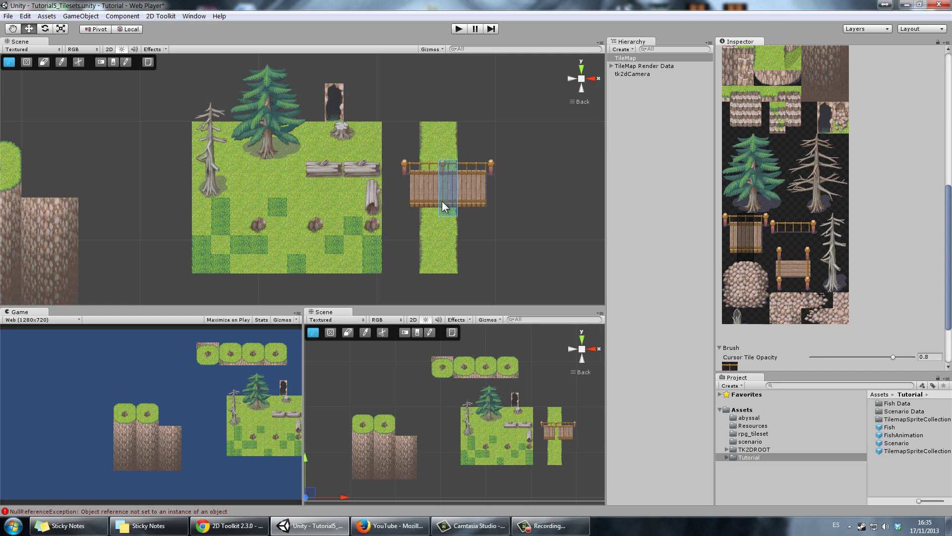
left_click(392, 198)
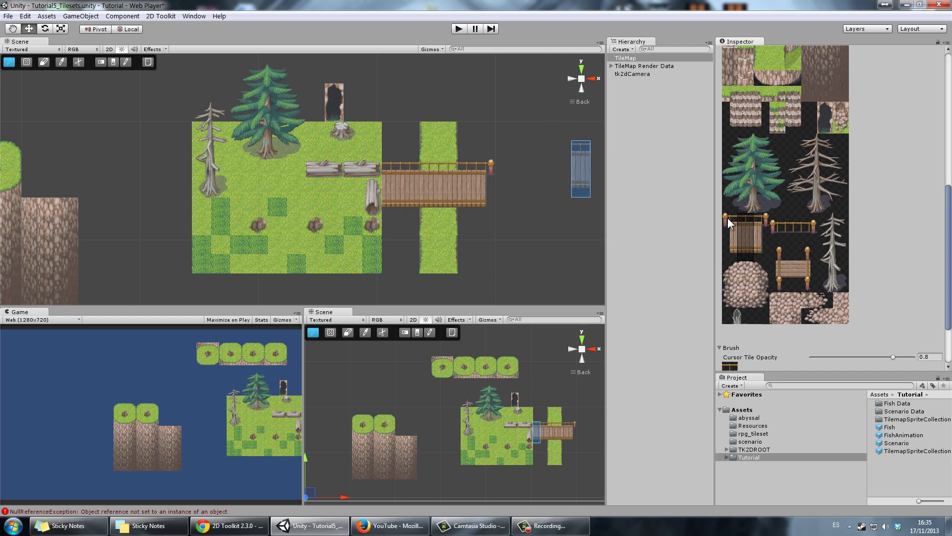
left_click(727, 238)
left_click(383, 201)
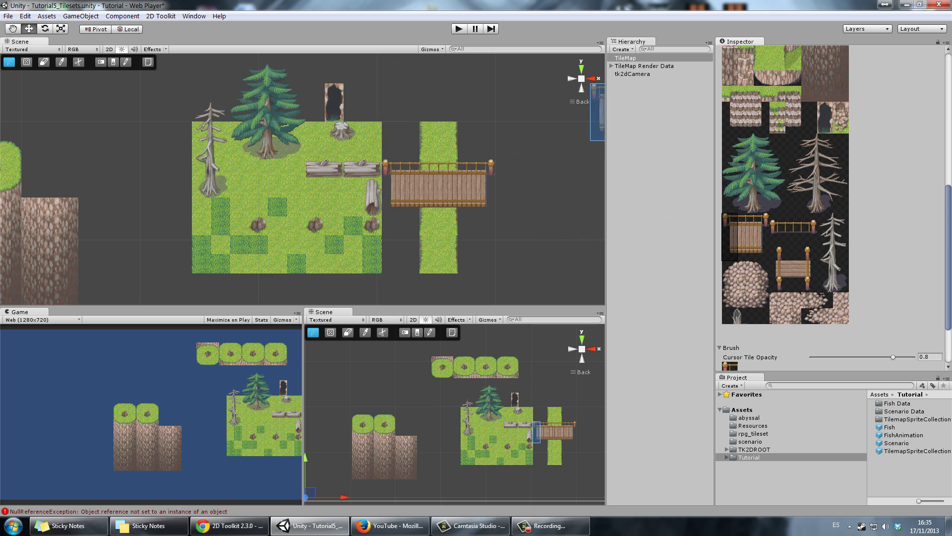
scroll(856, 110, "up", 5)
- Brush the dark tint over the bridge's right end and the vertical strip's bottom
left_click(808, 132)
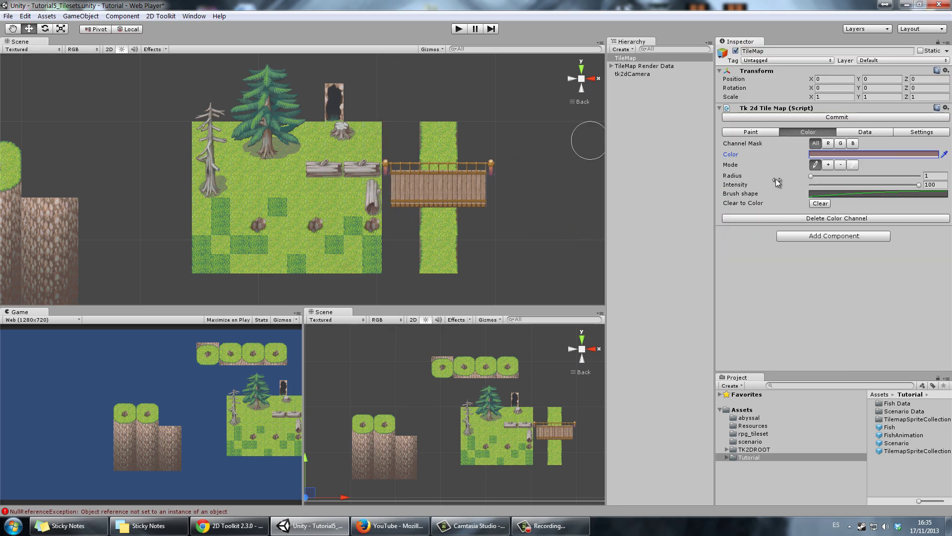
mouse_move(487, 168)
left_mouse_down()
mouse_move(475, 216)
mouse_move(494, 177)
mouse_move(477, 204)
mouse_move(475, 168)
mouse_move(459, 160)
mouse_move(472, 196)
mouse_move(455, 132)
mouse_move(459, 205)
mouse_move(443, 275)
mouse_move(452, 188)
mouse_move(446, 230)
mouse_move(445, 119)
mouse_move(448, 273)
left_mouse_up()
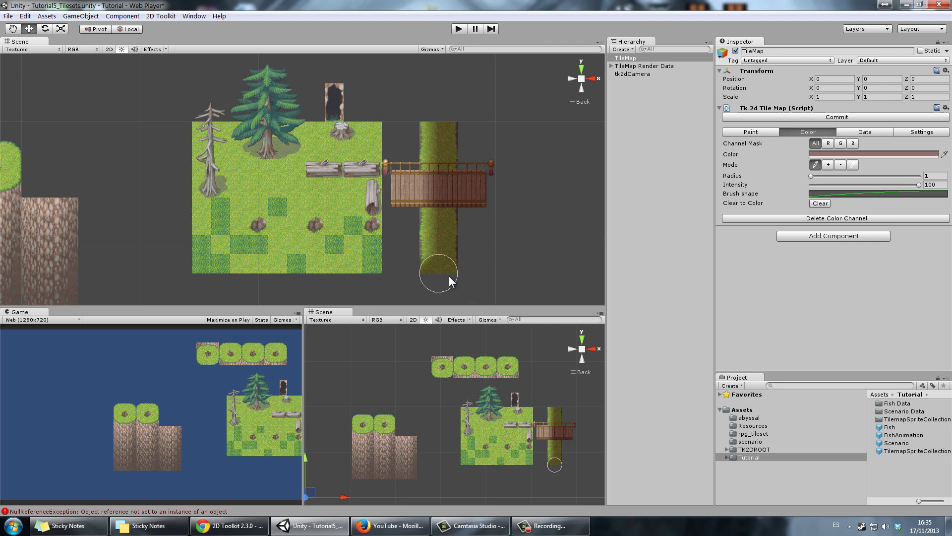
left_click(432, 270)
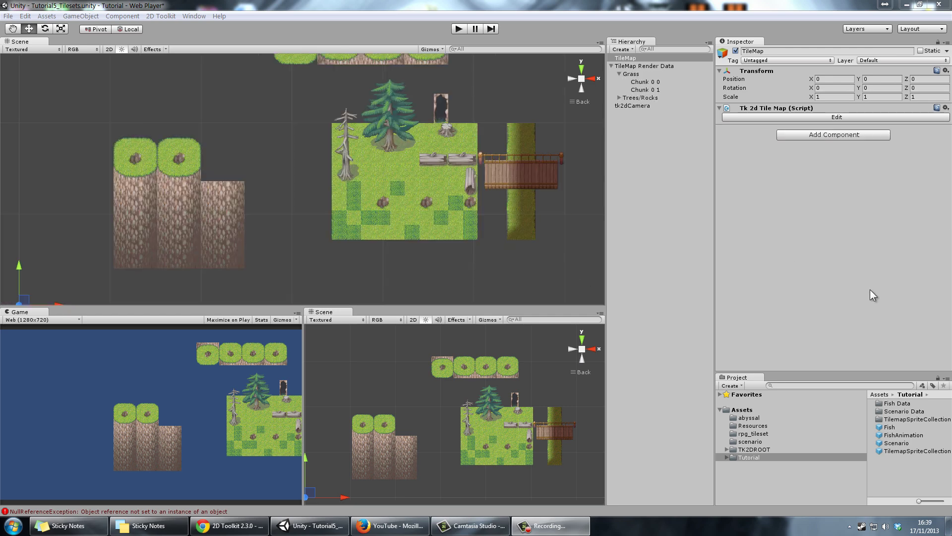
- In the TilemapSpriteCollection editor's Settings, set Normal Generation to Normals Only
left_click(918, 452)
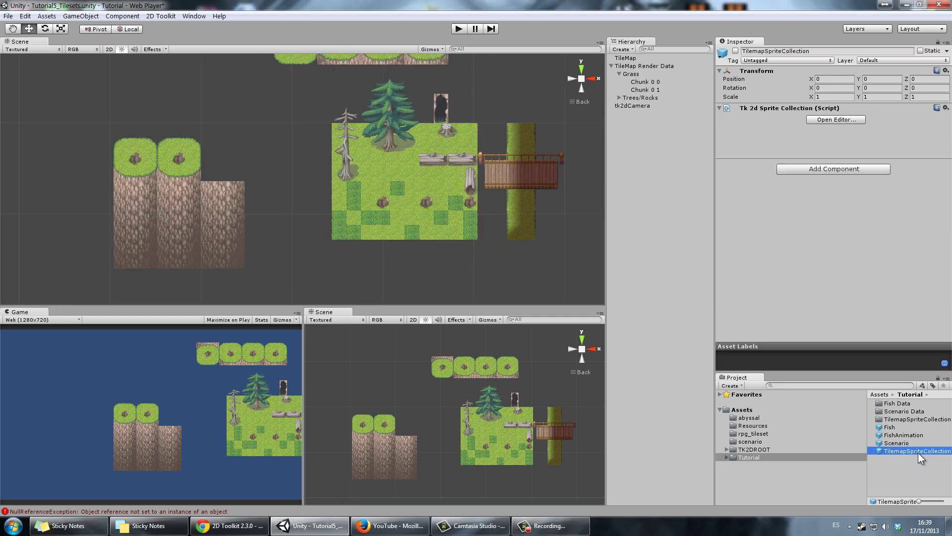
left_click(826, 120)
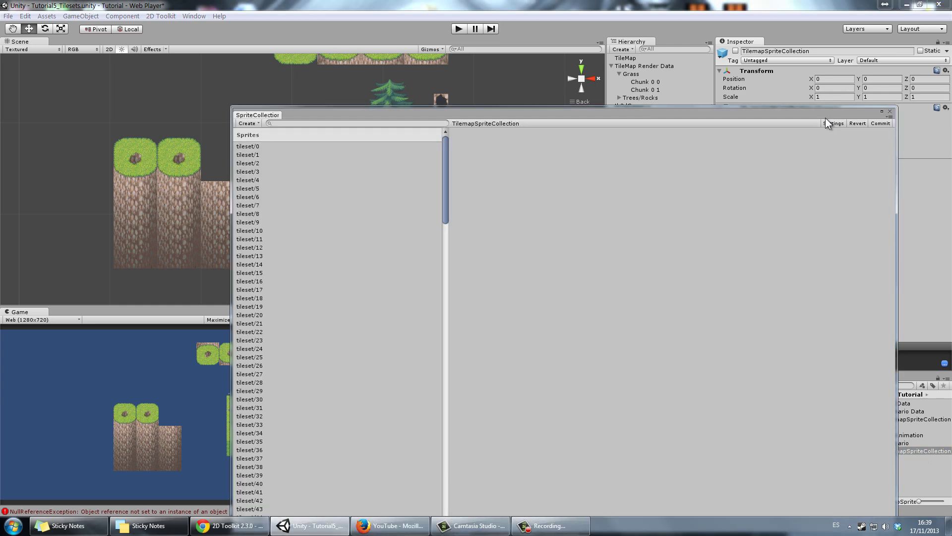
left_click_drag(822, 118, 777, 52)
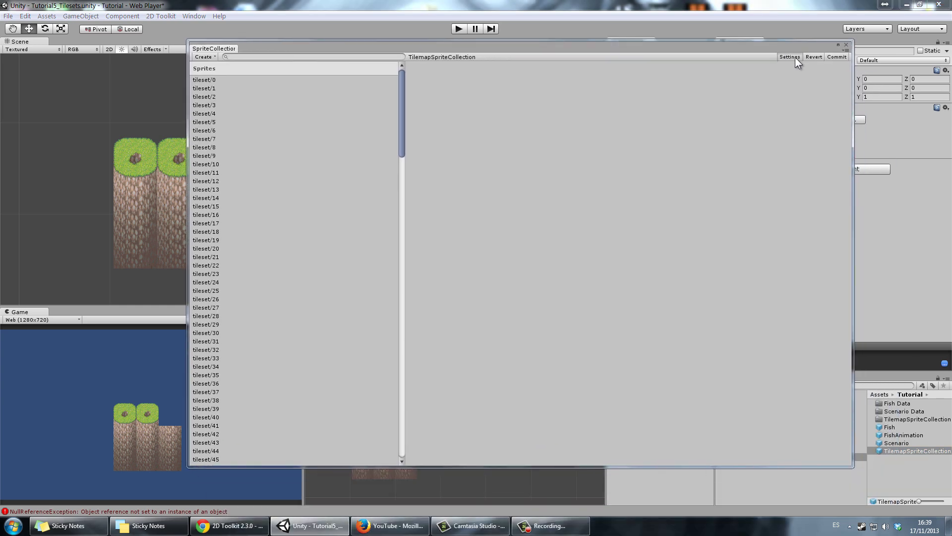
left_click(796, 57)
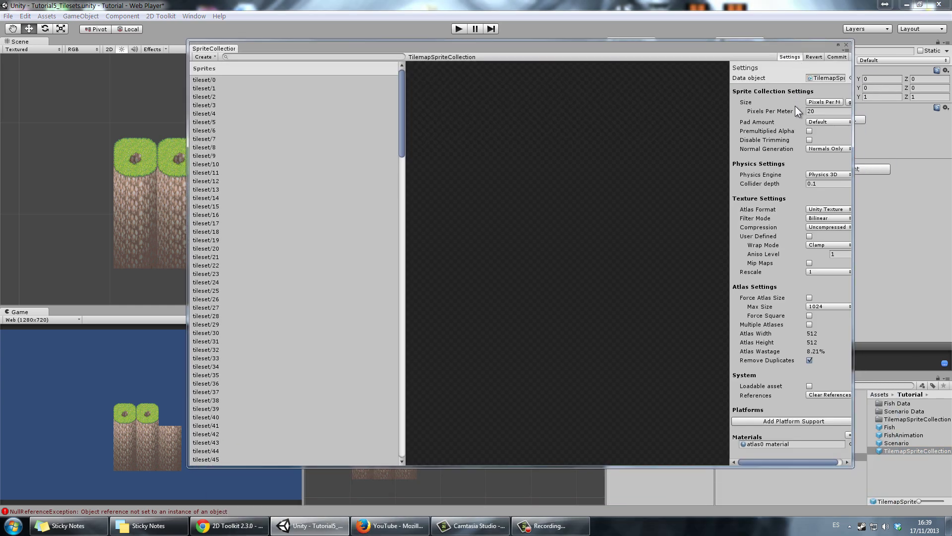
left_click(819, 149)
left_click(831, 160)
left_click(823, 148)
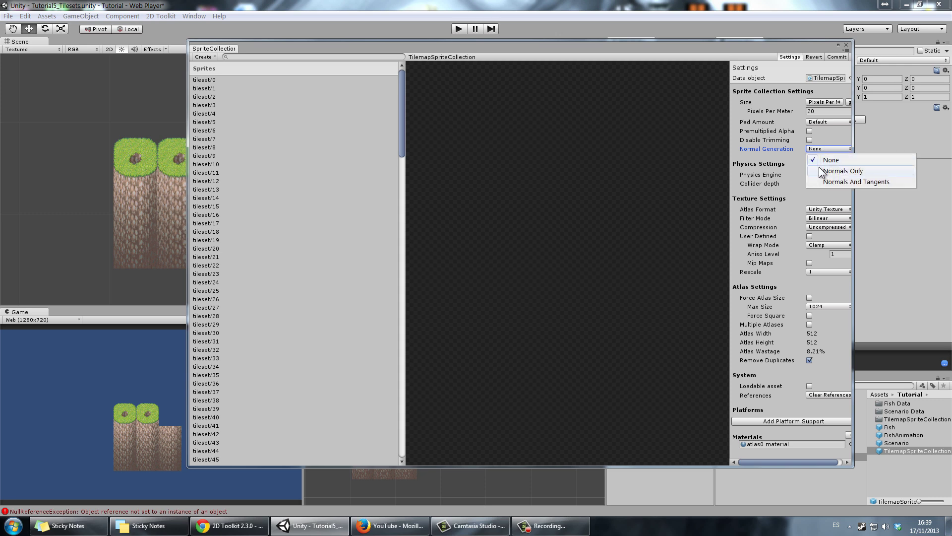
left_click(826, 169)
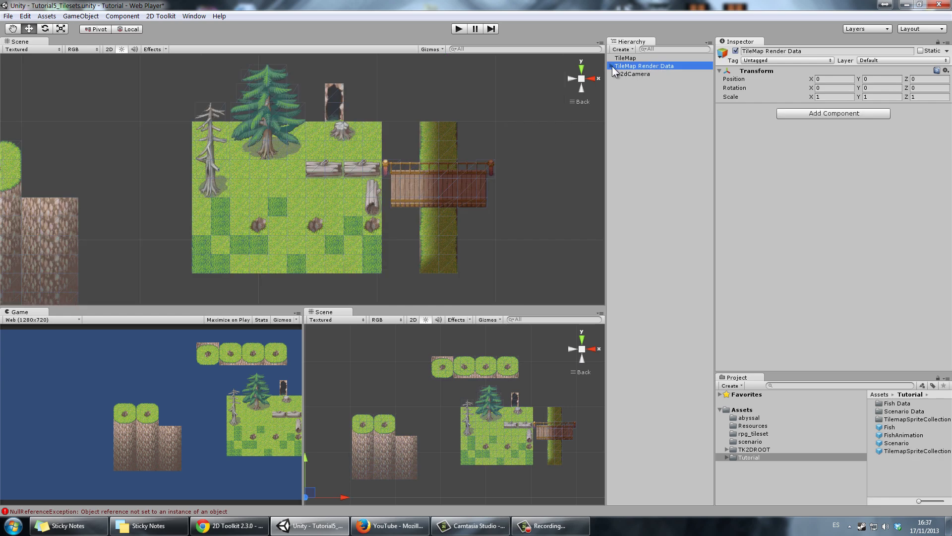
- Expand TileMap Render Data > Grass and select Chunk 0 0 to show its material
left_click(612, 66)
left_click(620, 73)
left_click(620, 73)
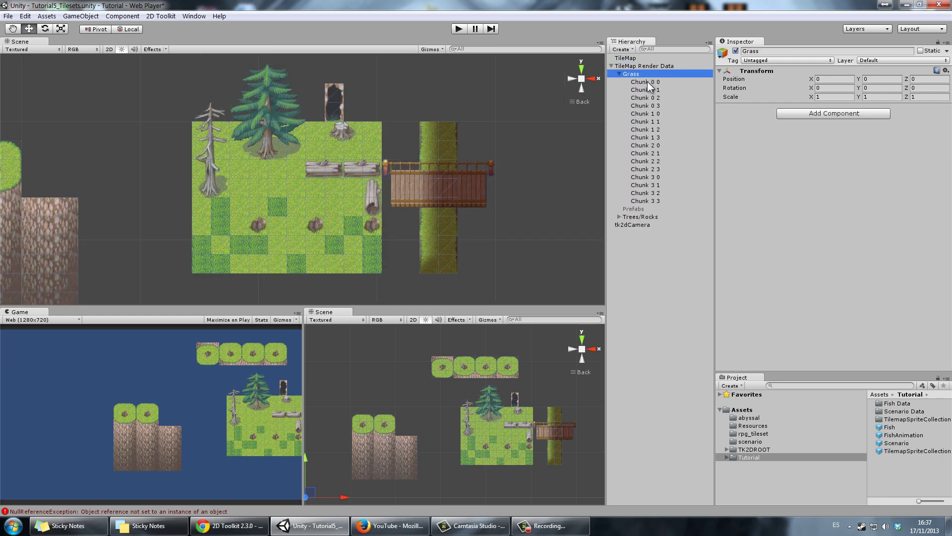
left_click(647, 81)
left_click(641, 57)
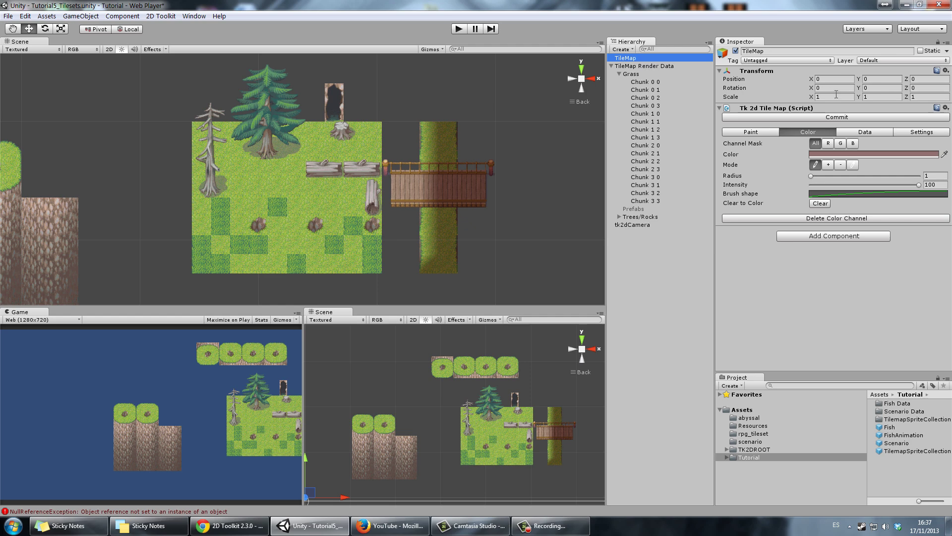
left_click(843, 120)
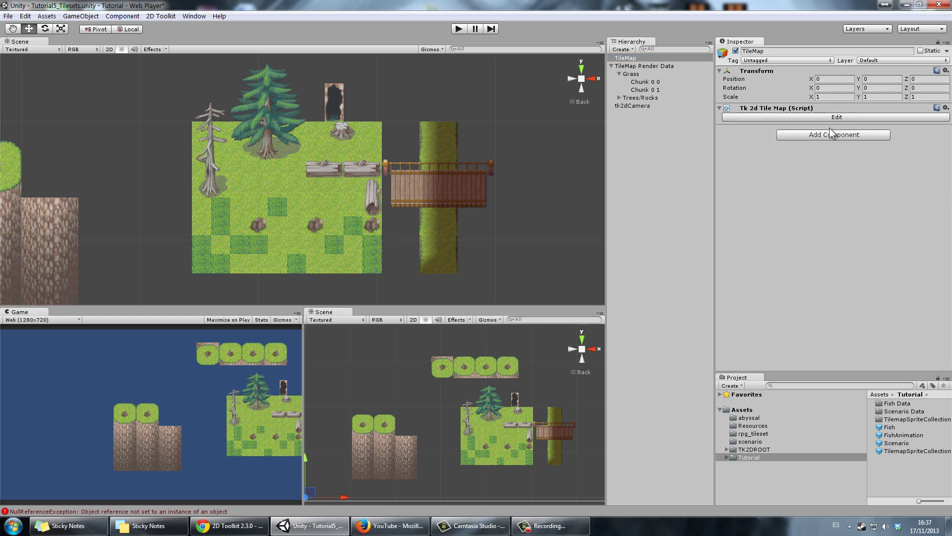
left_click(655, 81)
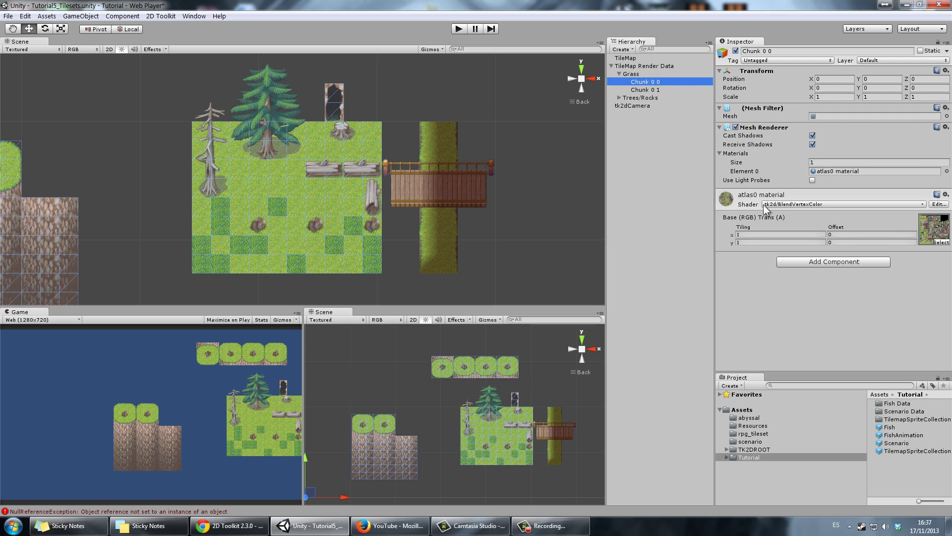
- Switch the chunk's atlas0 material to the tk2d/LitBlendVertexColor shader
left_click(817, 204)
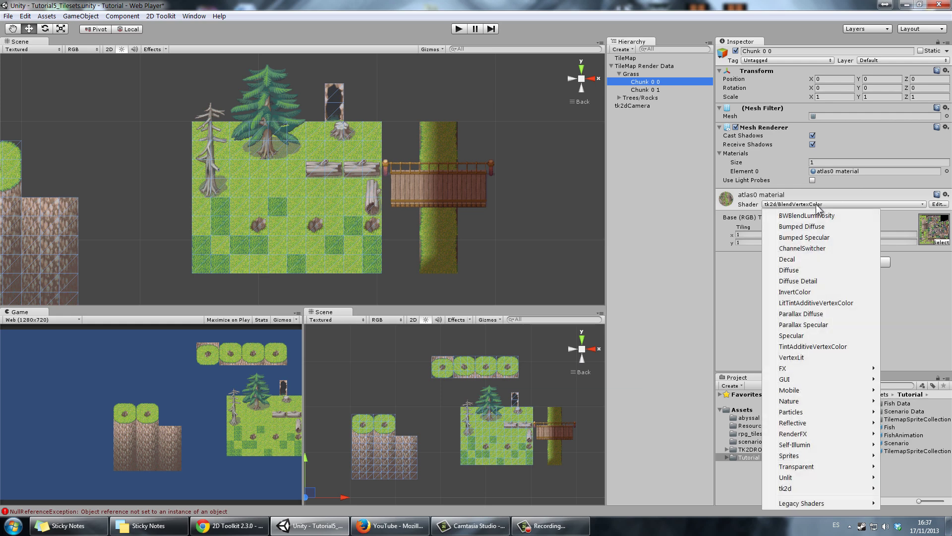
mouse_move(793, 490)
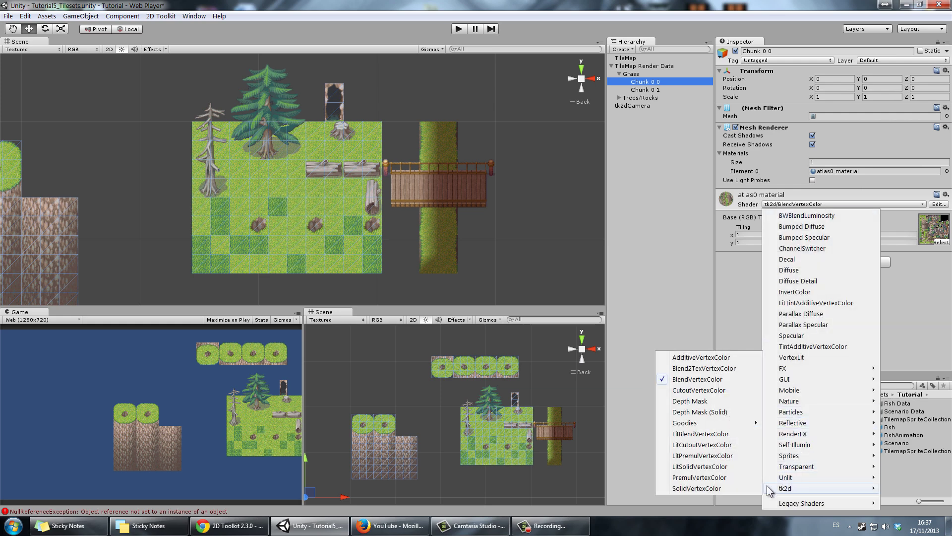
left_click(678, 434)
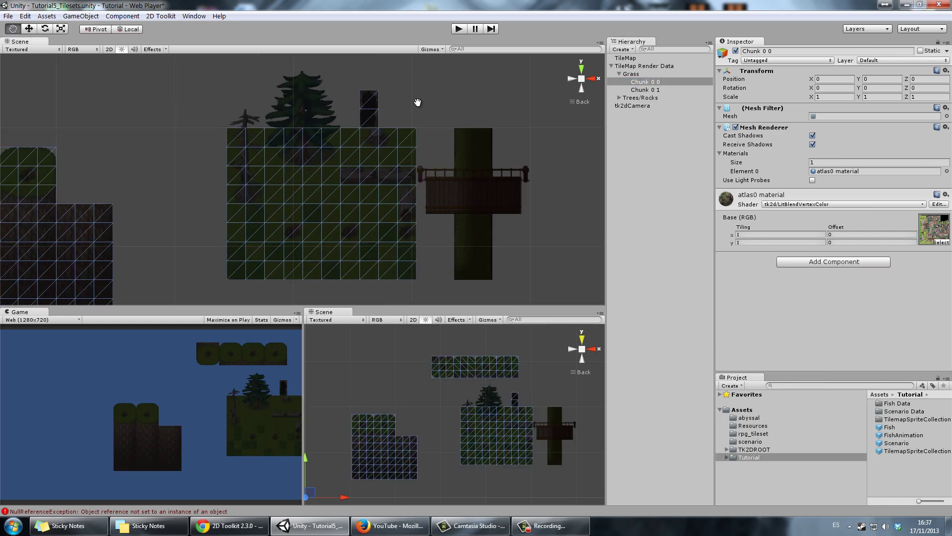
left_click(427, 98)
middle_click_drag(350, 106, 445, 138)
scroll(445, 135, "down", 4)
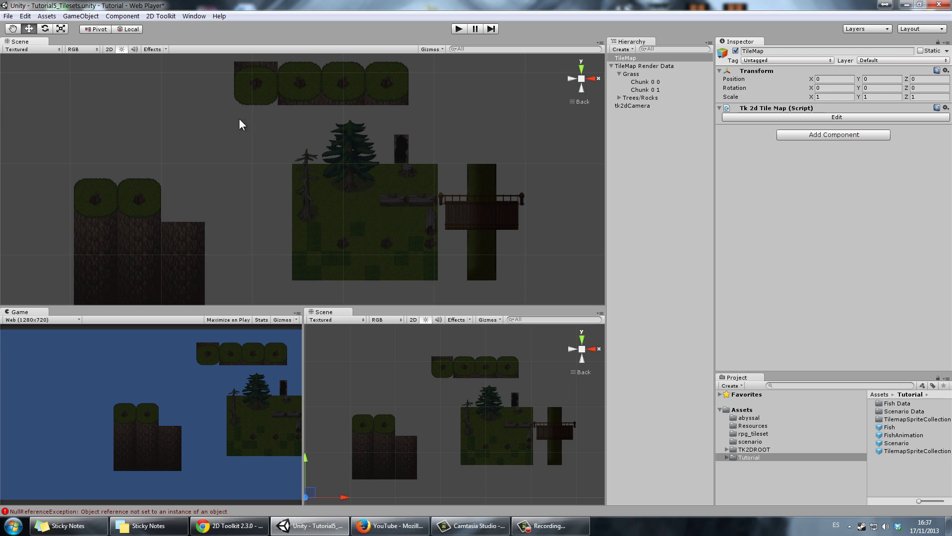
- Create a Point Light over the grass platform with Range 19.09
left_click(622, 49)
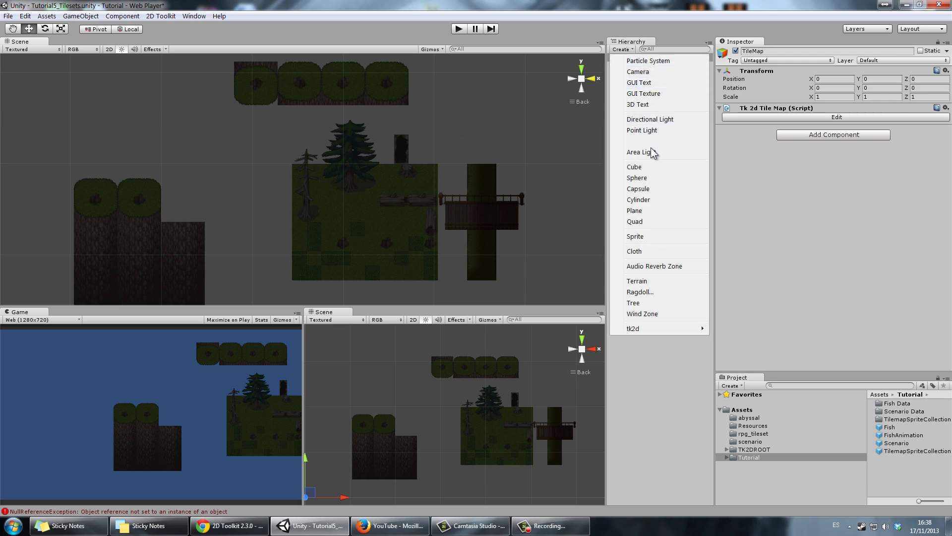
left_click(642, 130)
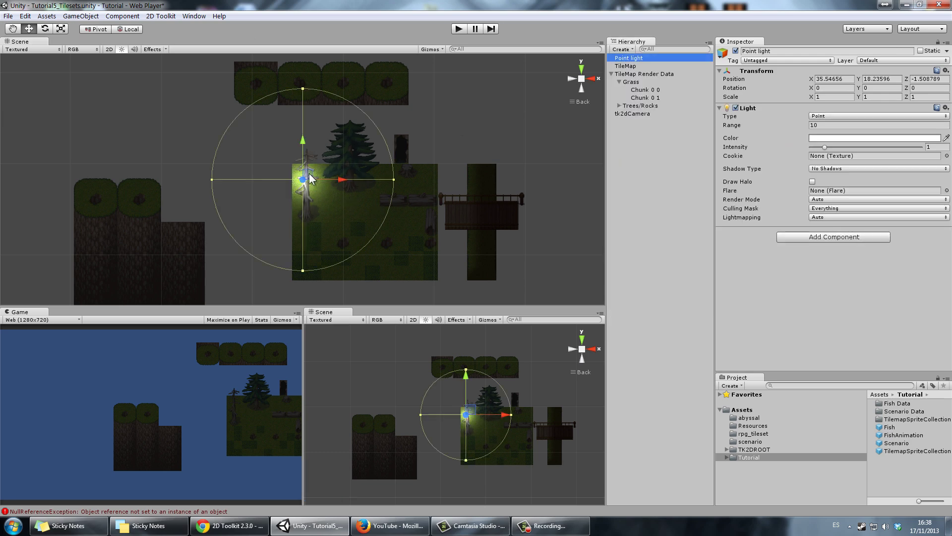
left_click_drag(310, 179, 439, 179)
left_click(825, 147)
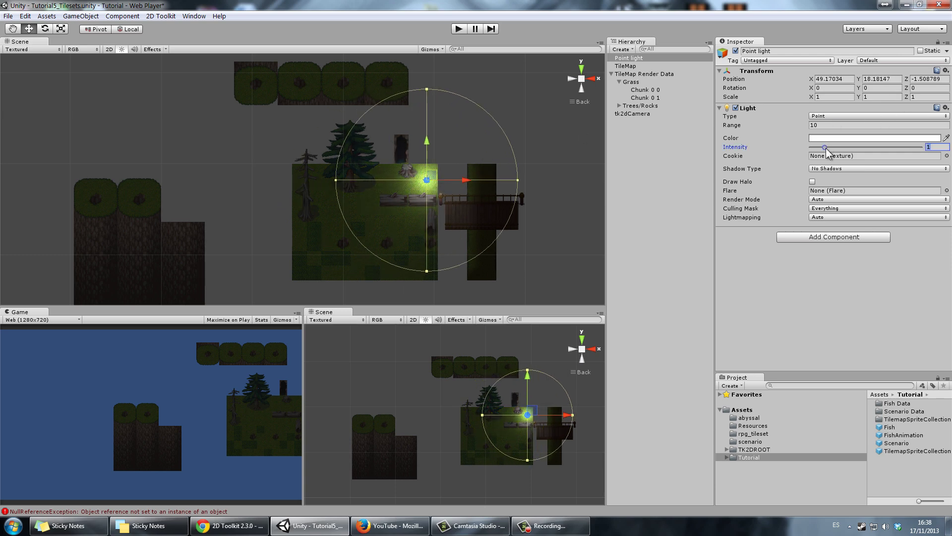
left_click_drag(741, 125, 890, 130)
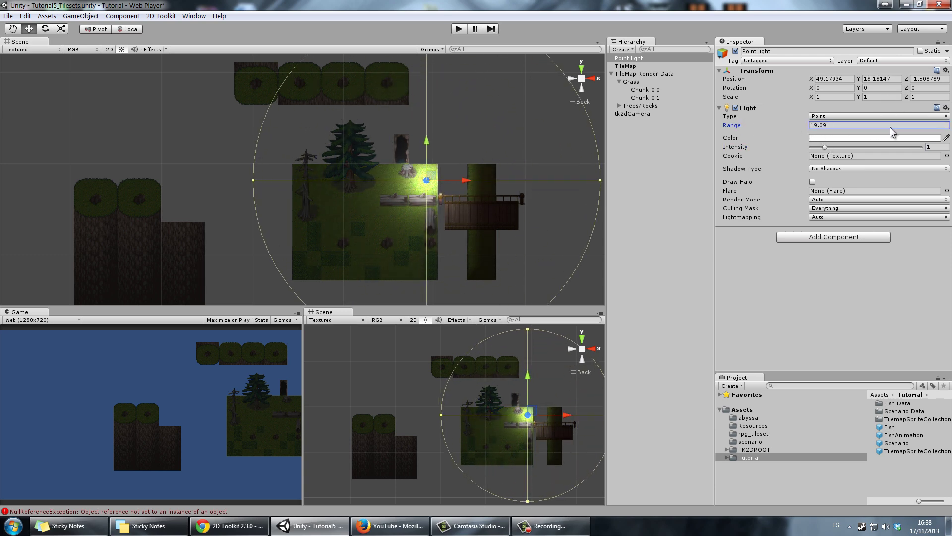
left_click_drag(426, 180, 413, 199)
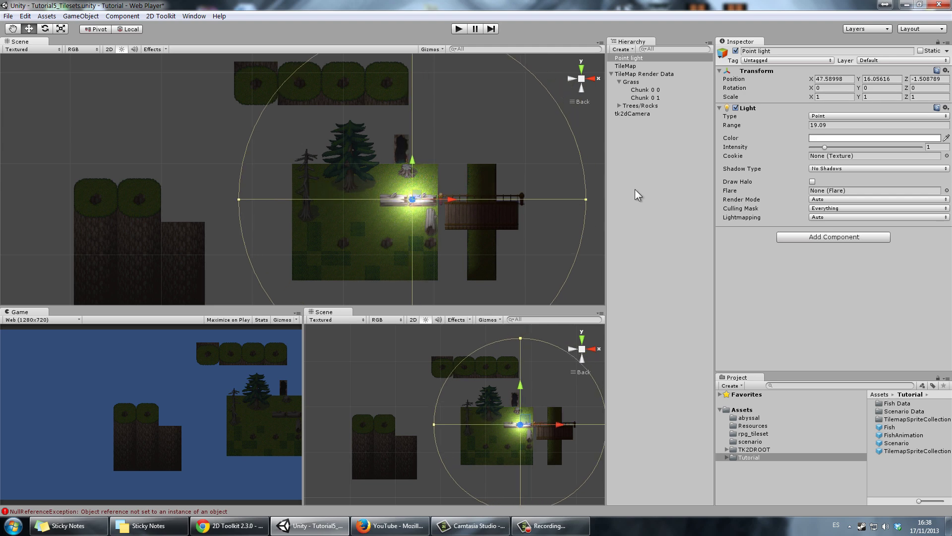
- Set the point light's colour to pale green
left_click(829, 138)
left_click_drag(792, 399, 792, 415)
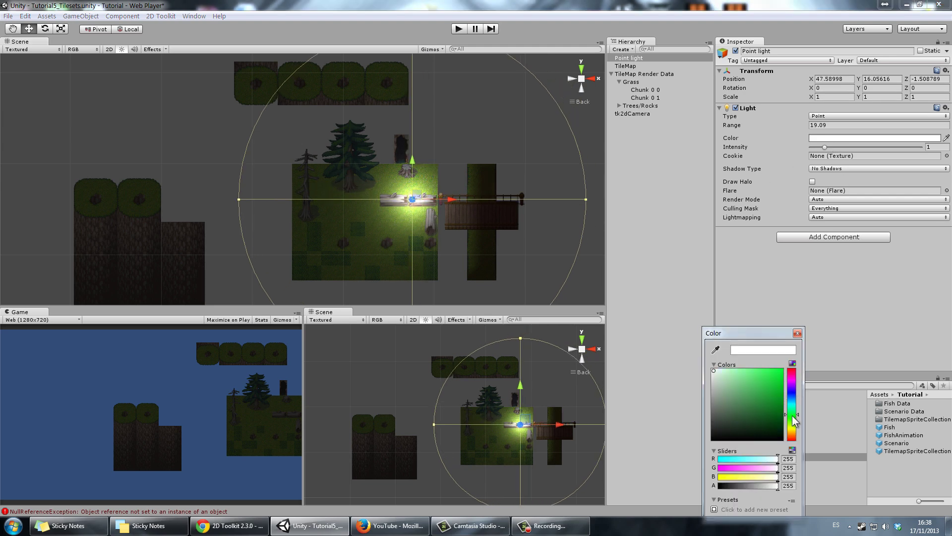
left_click_drag(744, 370, 742, 369)
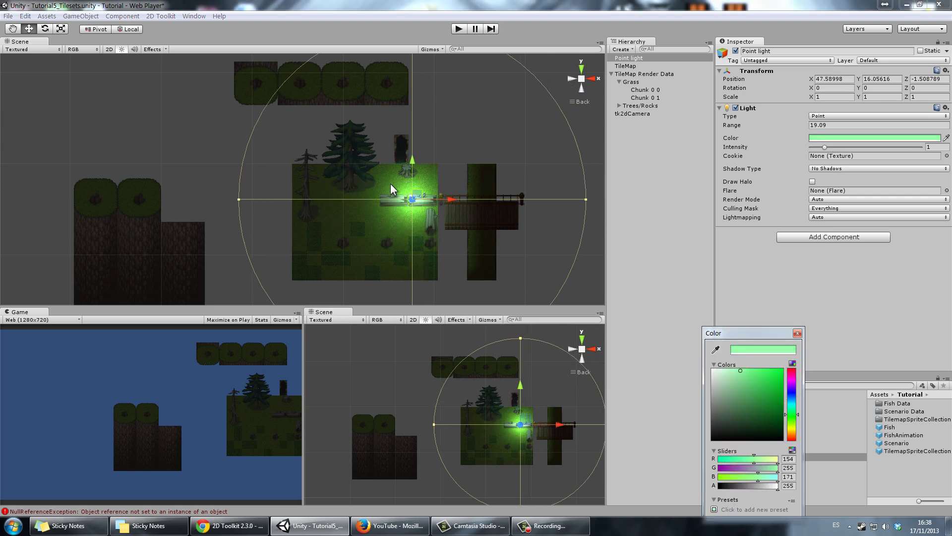
left_click(403, 192)
- Reset the scene to the Back view and place the light near the tree
left_click_drag(416, 191, 374, 200)
left_click_drag(261, 179, 387, 199, "alt")
right_click(590, 82)
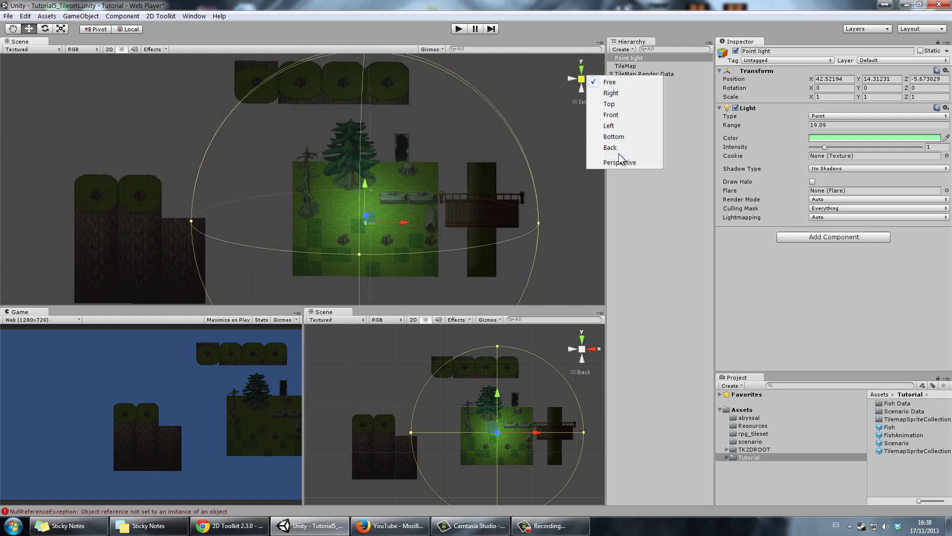
left_click(619, 150)
middle_click_drag(410, 165, 416, 166)
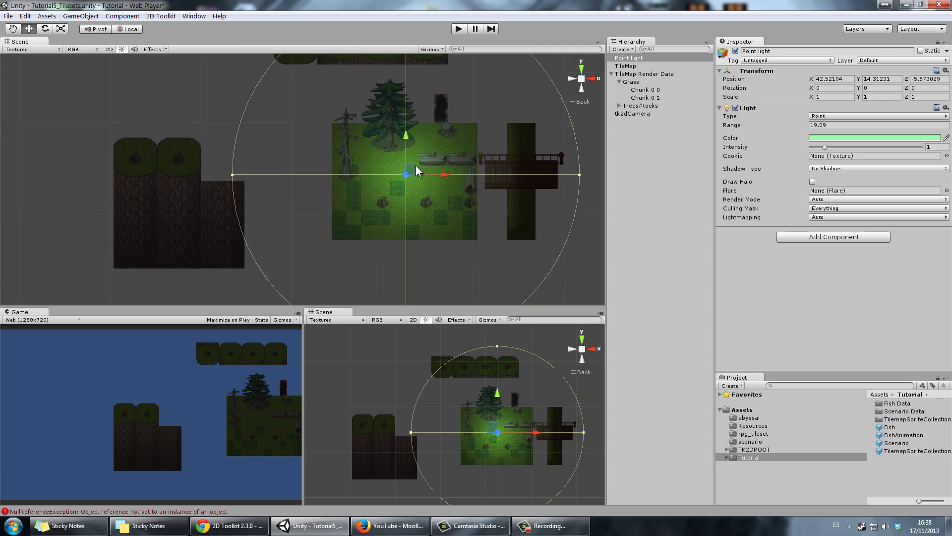
mouse_move(416, 165)
left_mouse_down()
mouse_move(383, 137)
mouse_move(355, 147)
mouse_move(361, 222)
mouse_move(456, 225)
mouse_move(520, 165)
mouse_move(512, 147)
mouse_move(445, 131)
mouse_move(379, 149)
mouse_move(385, 124)
mouse_move(398, 162)
left_mouse_up()
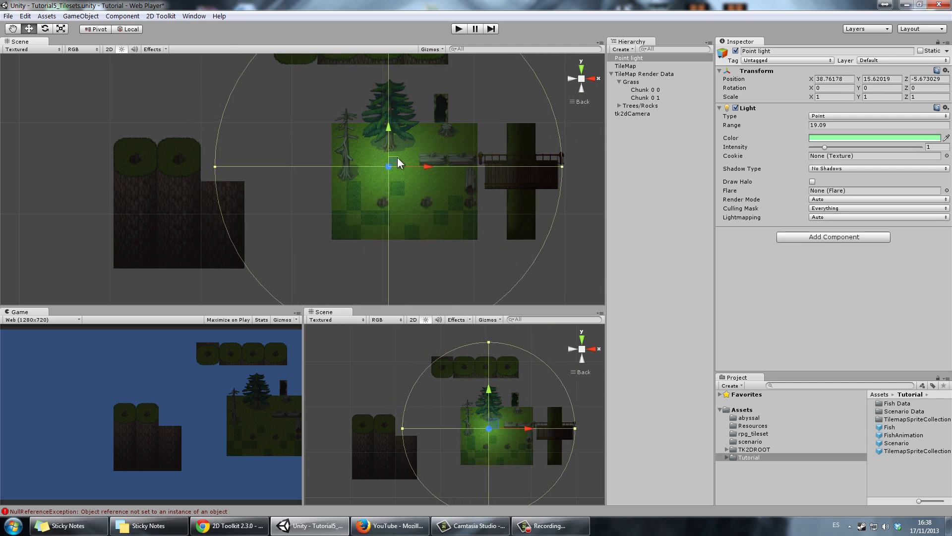
- Undo the point light's last move, returning it to X 40.67, Y 15.18
key("ctrl+z")
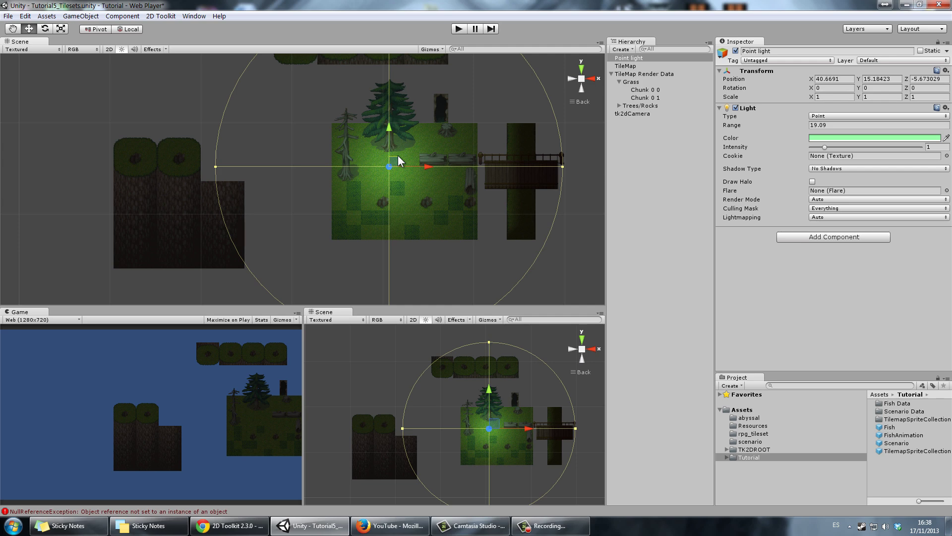